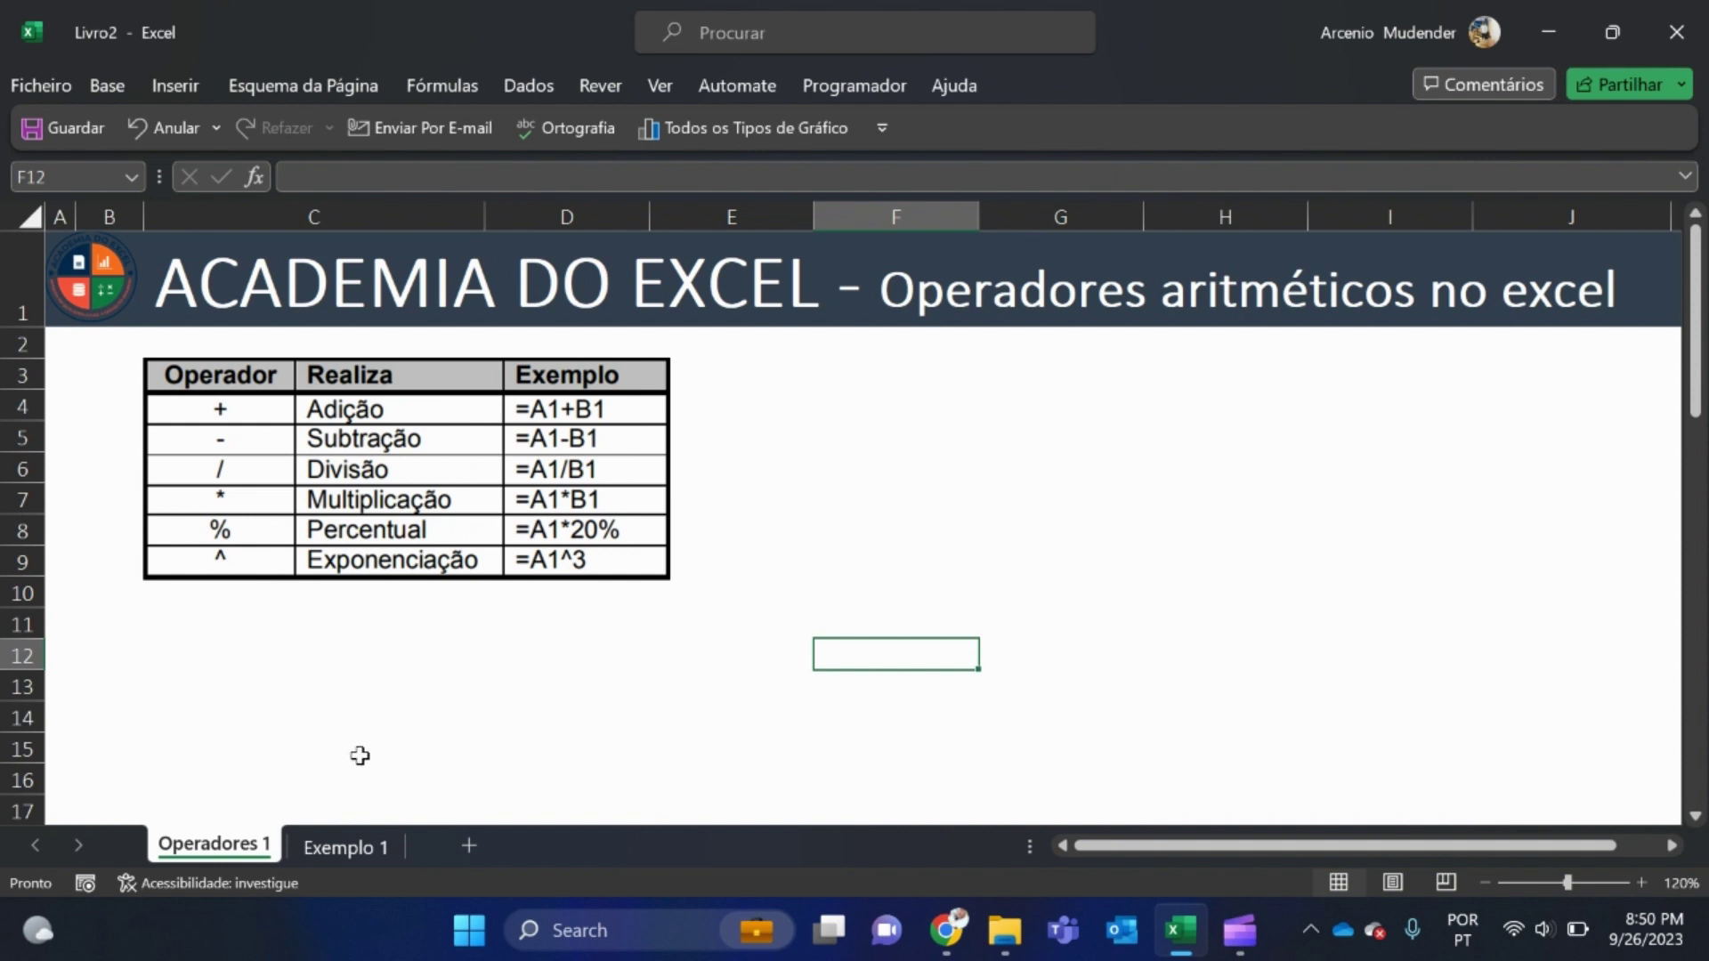
# - On the Exemplo 1 sheet, enter the formula =D4+E4 in cell F4 to add stock and sales
pyautogui.click(335, 846)
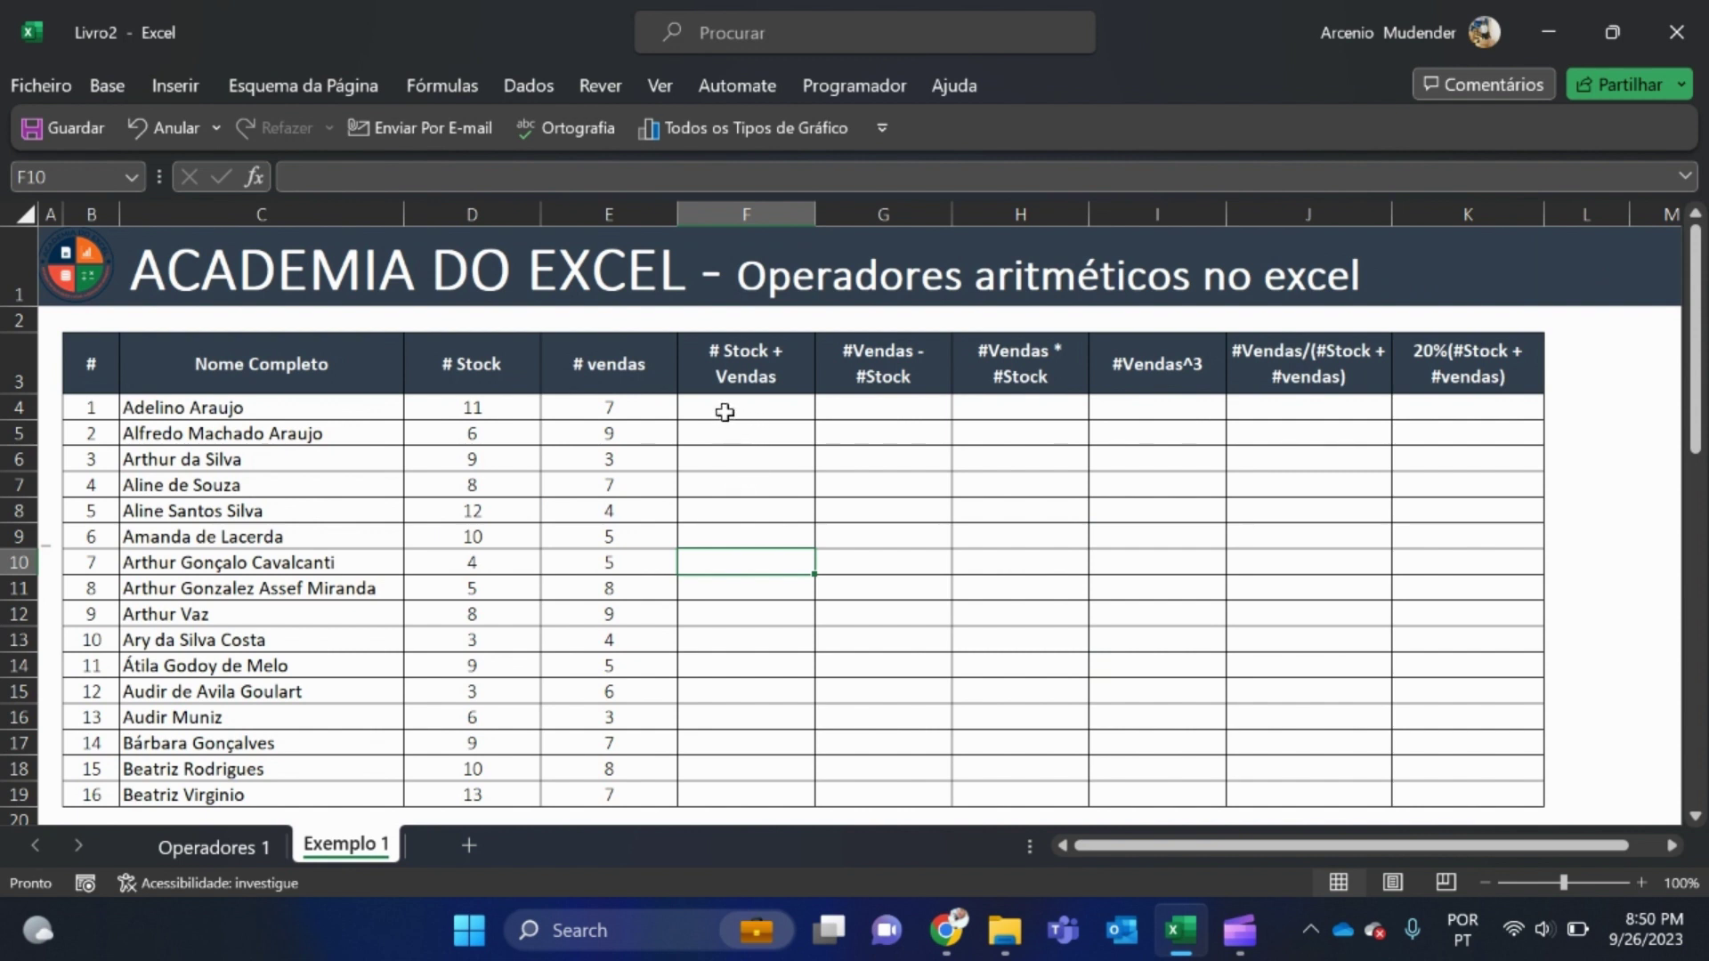
pyautogui.click(725, 412)
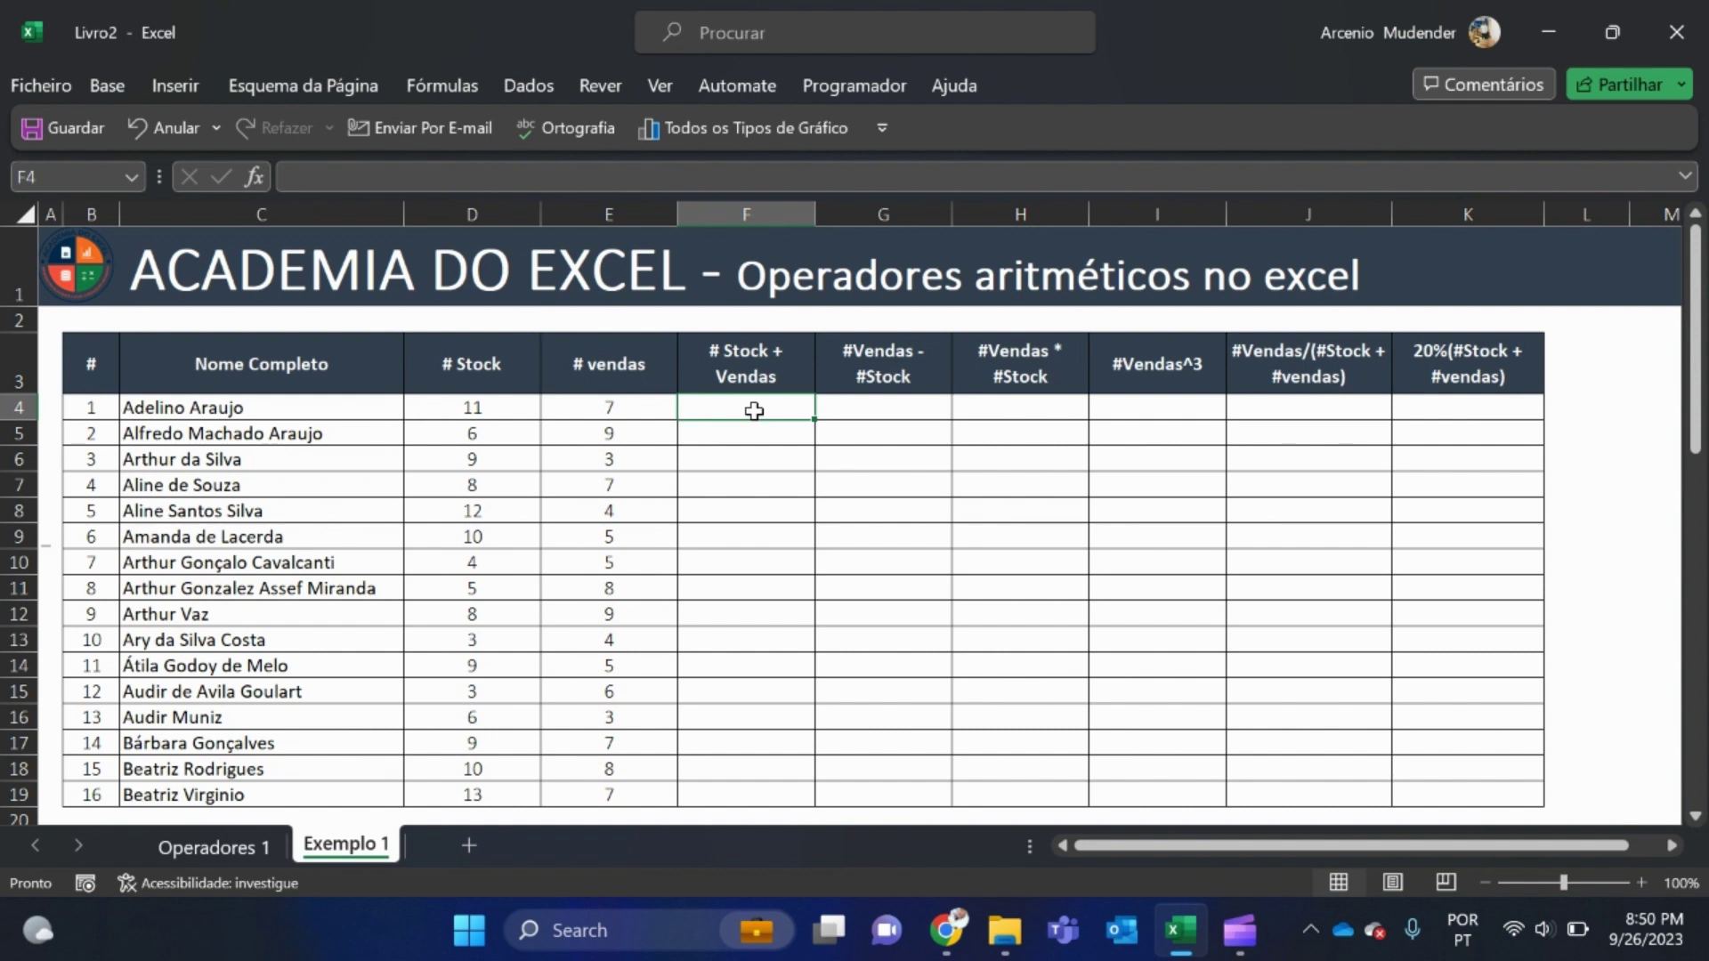
pyautogui.write('=')
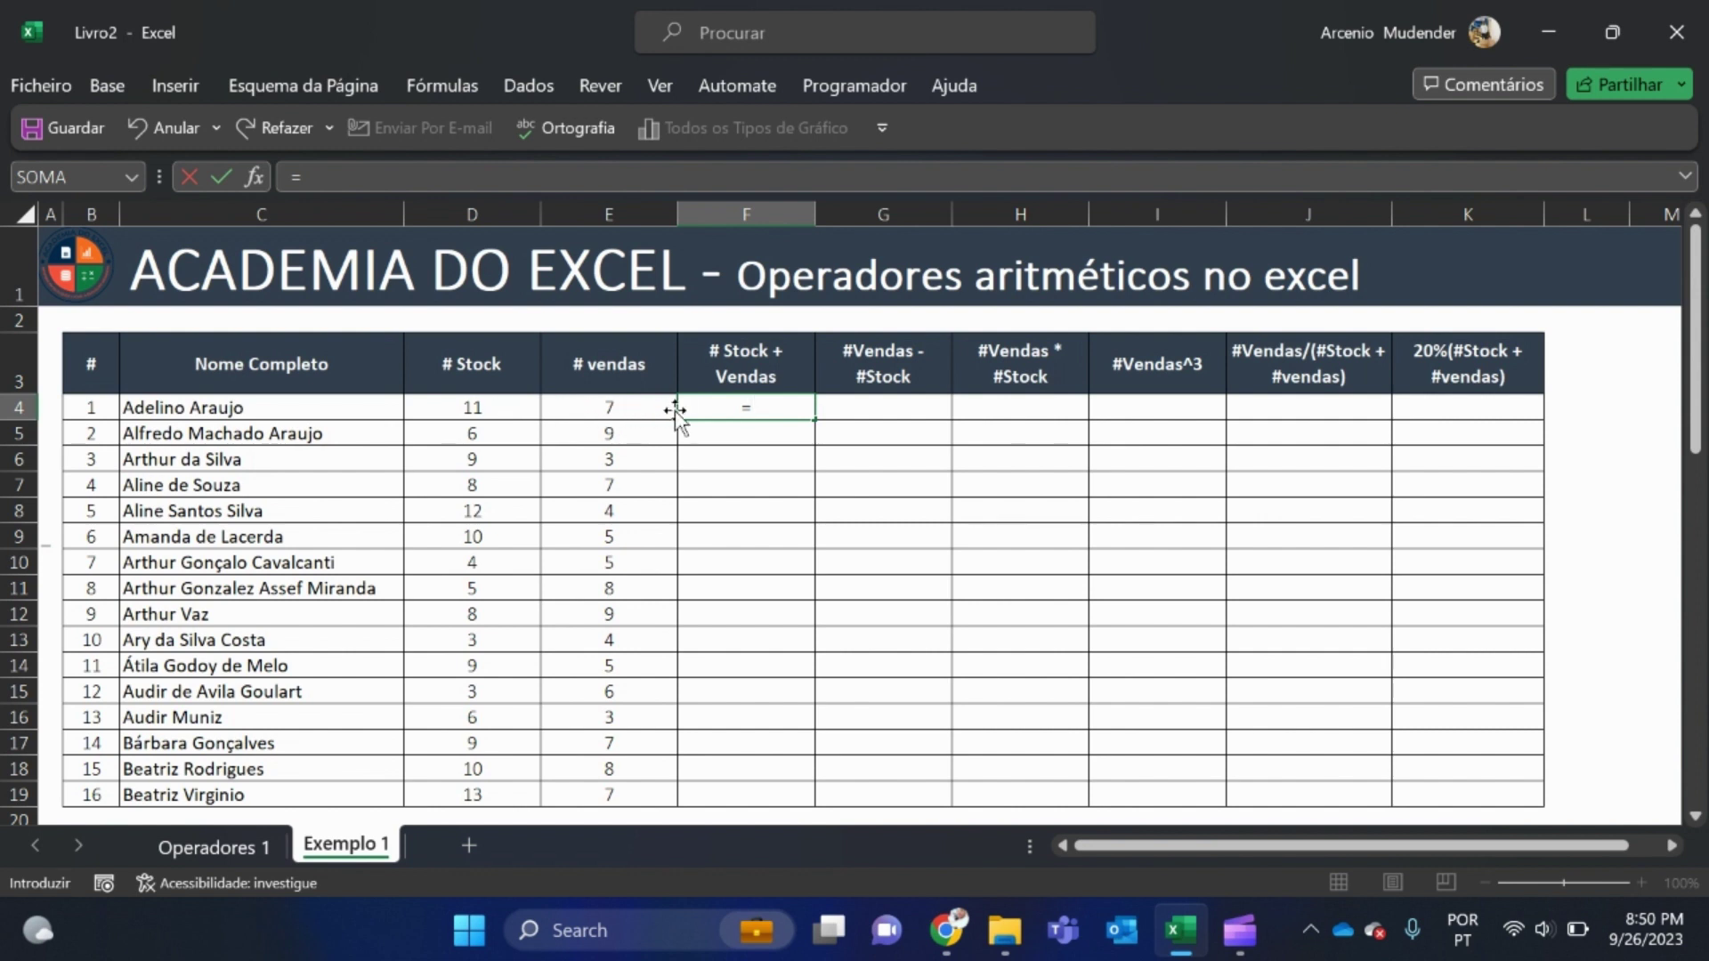
pyautogui.click(496, 409)
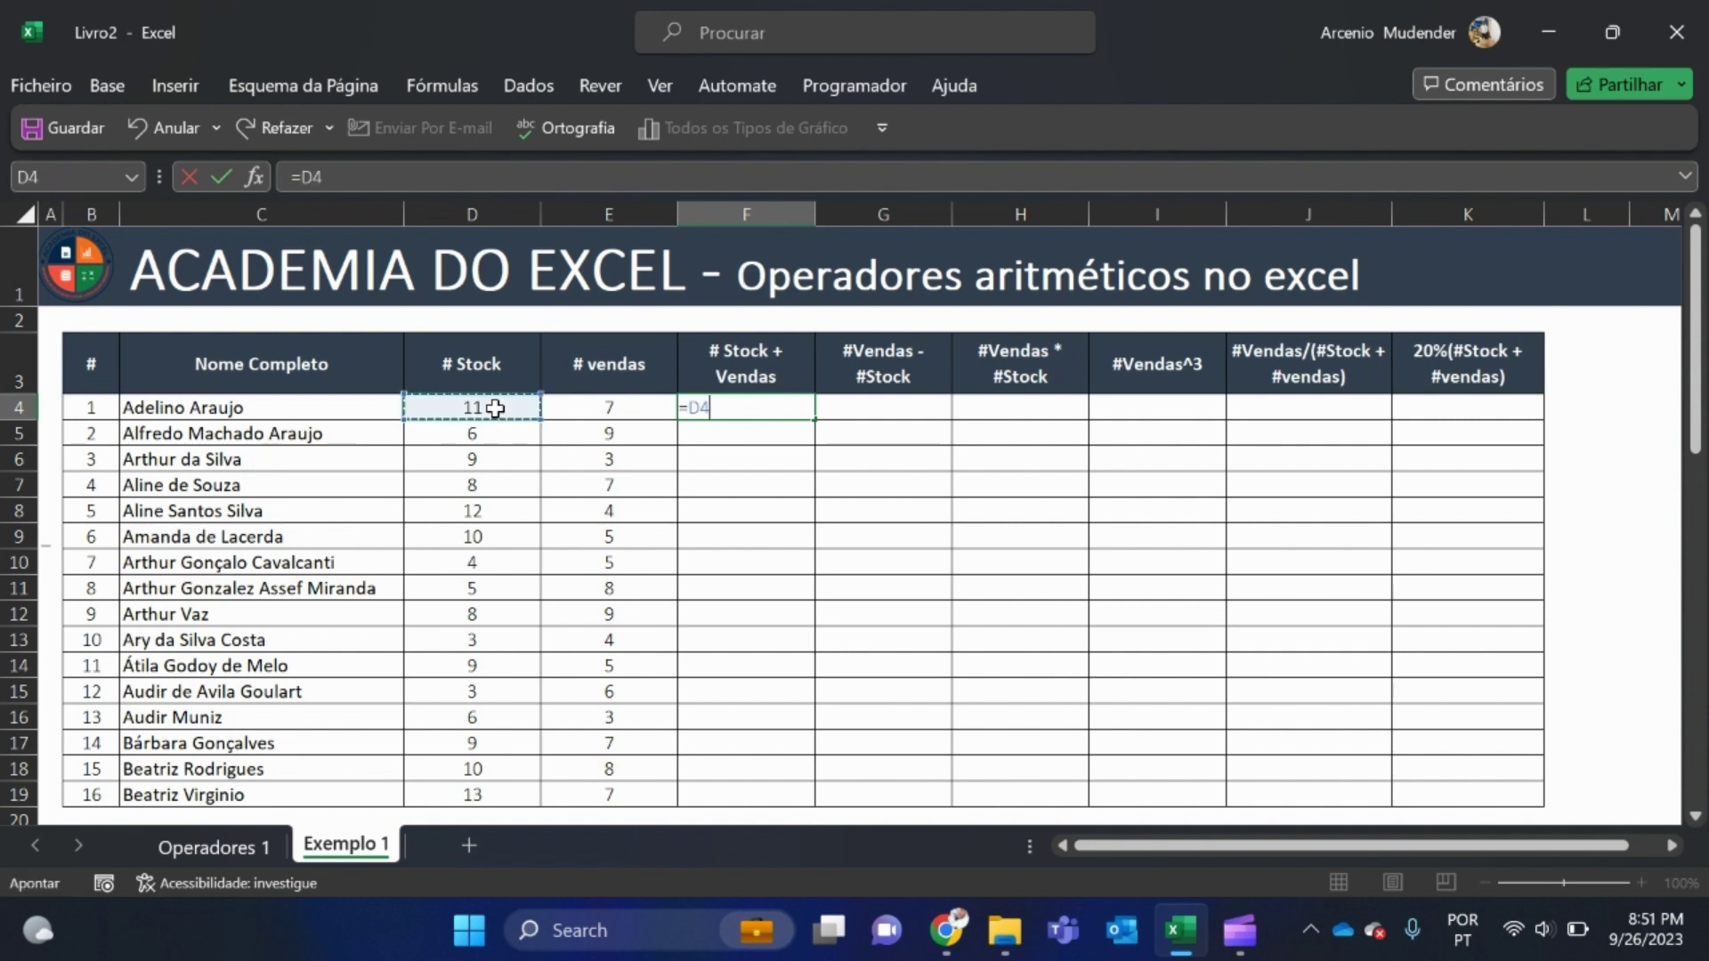
pyautogui.write('+')
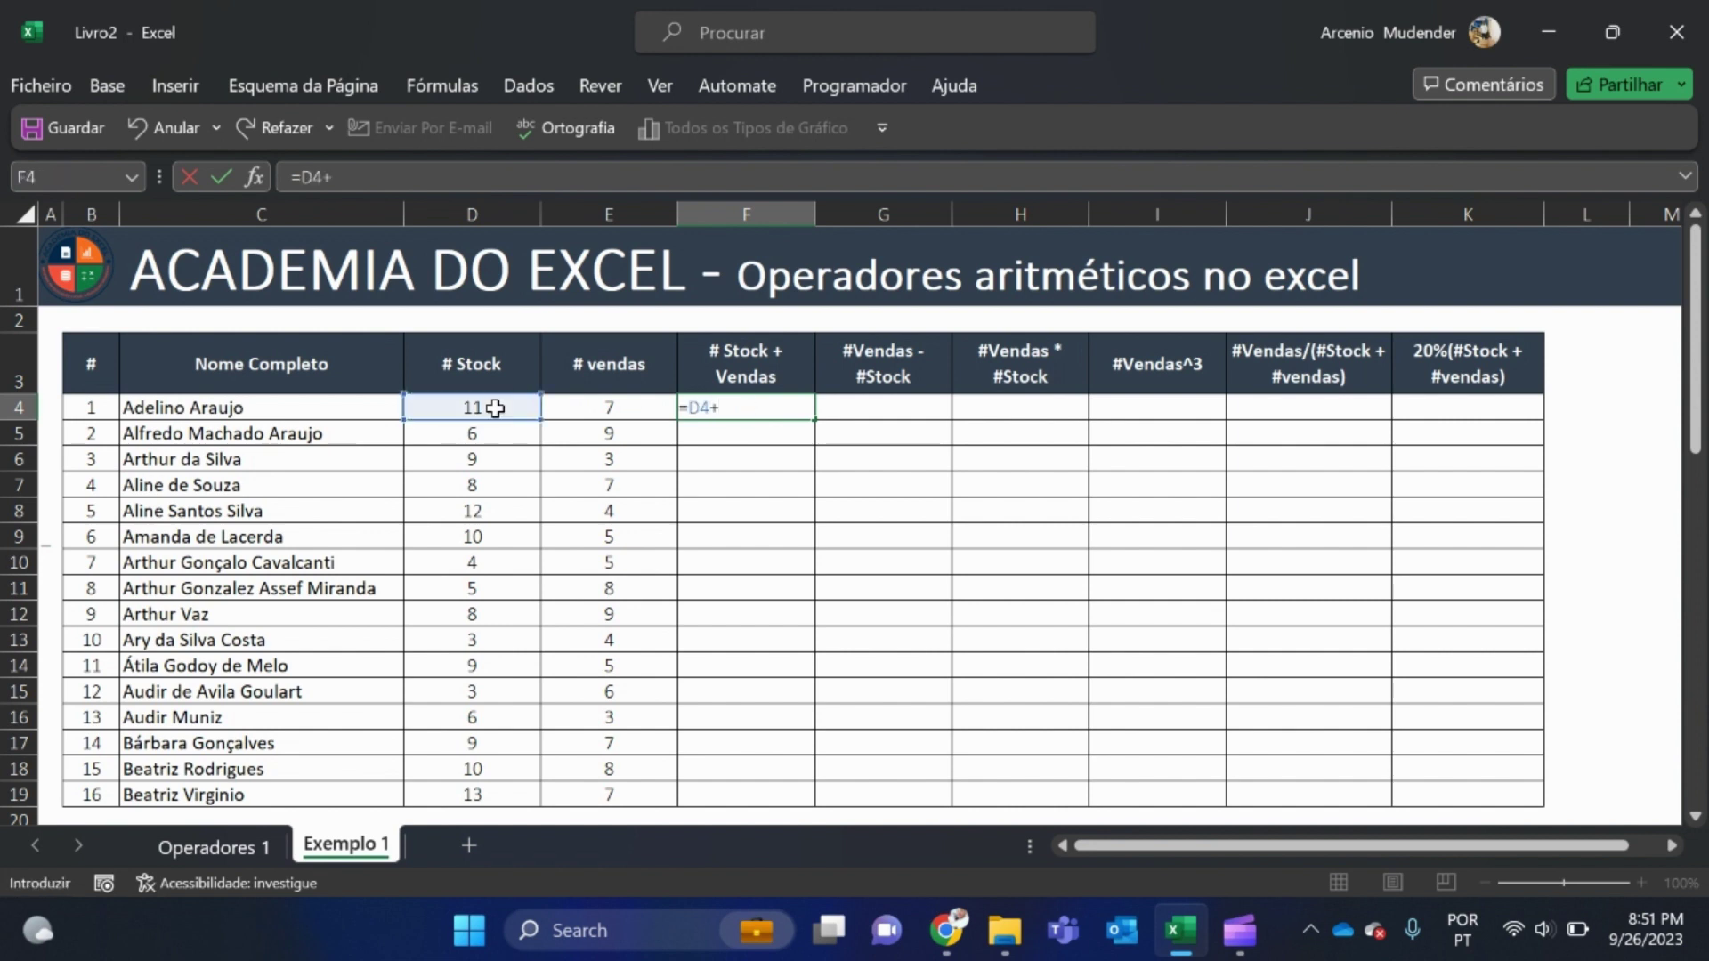
pyautogui.click(616, 409)
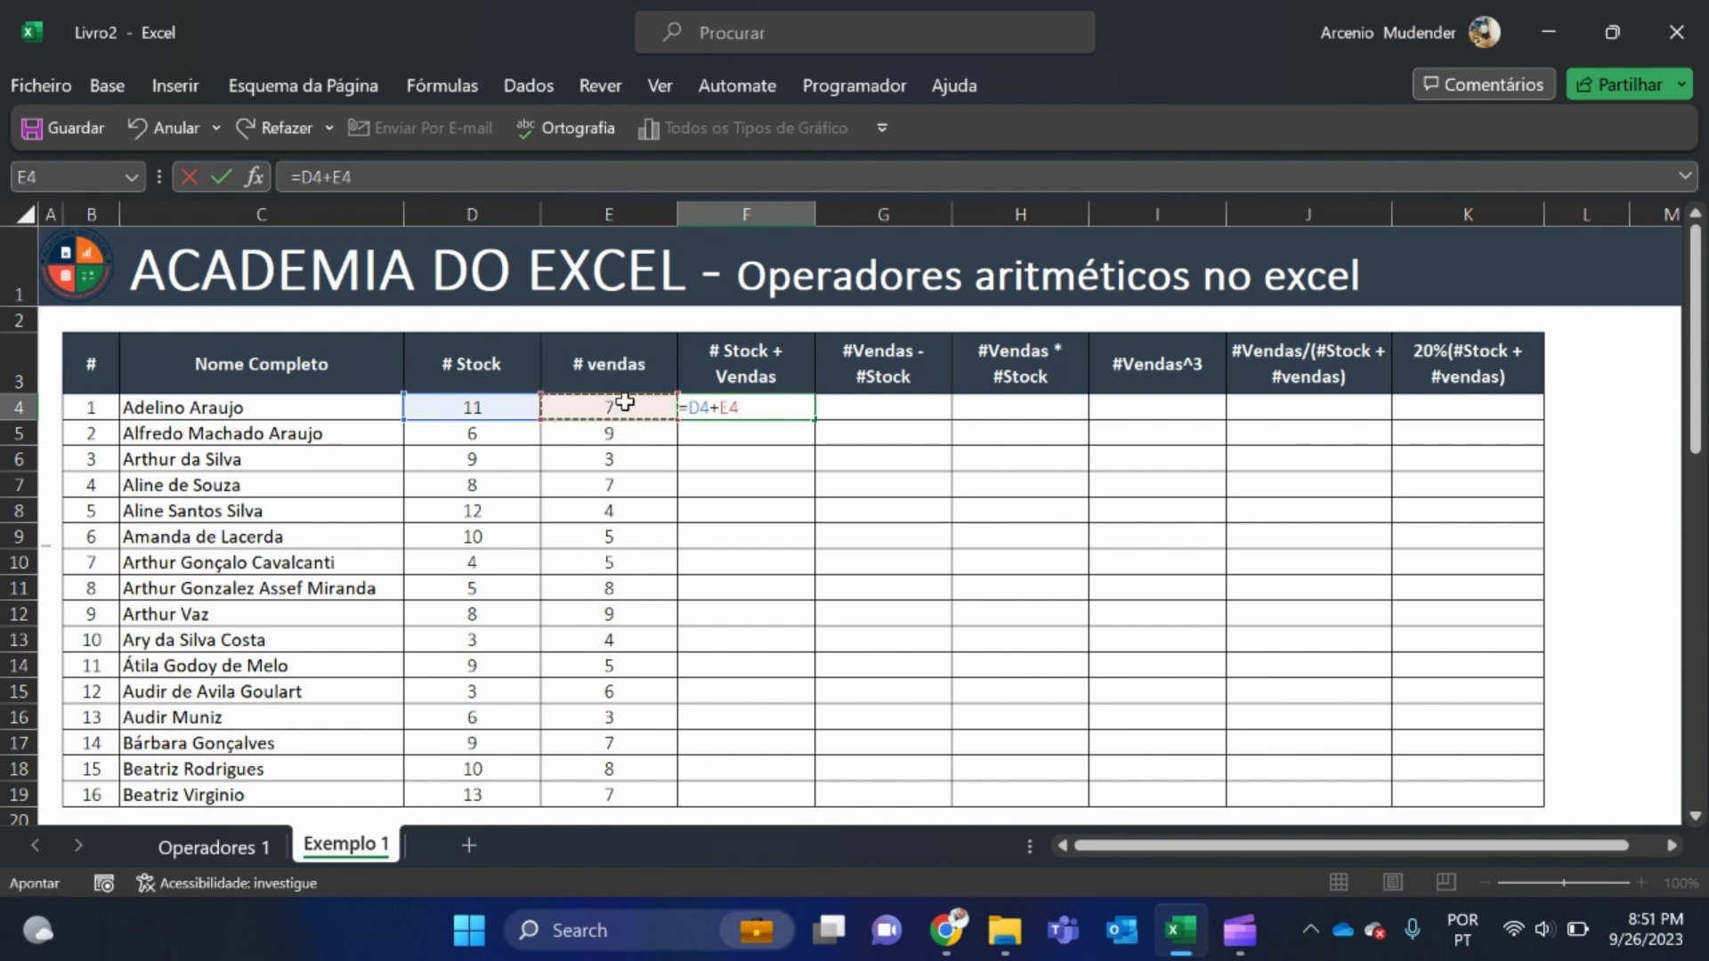
pyautogui.press('Return')
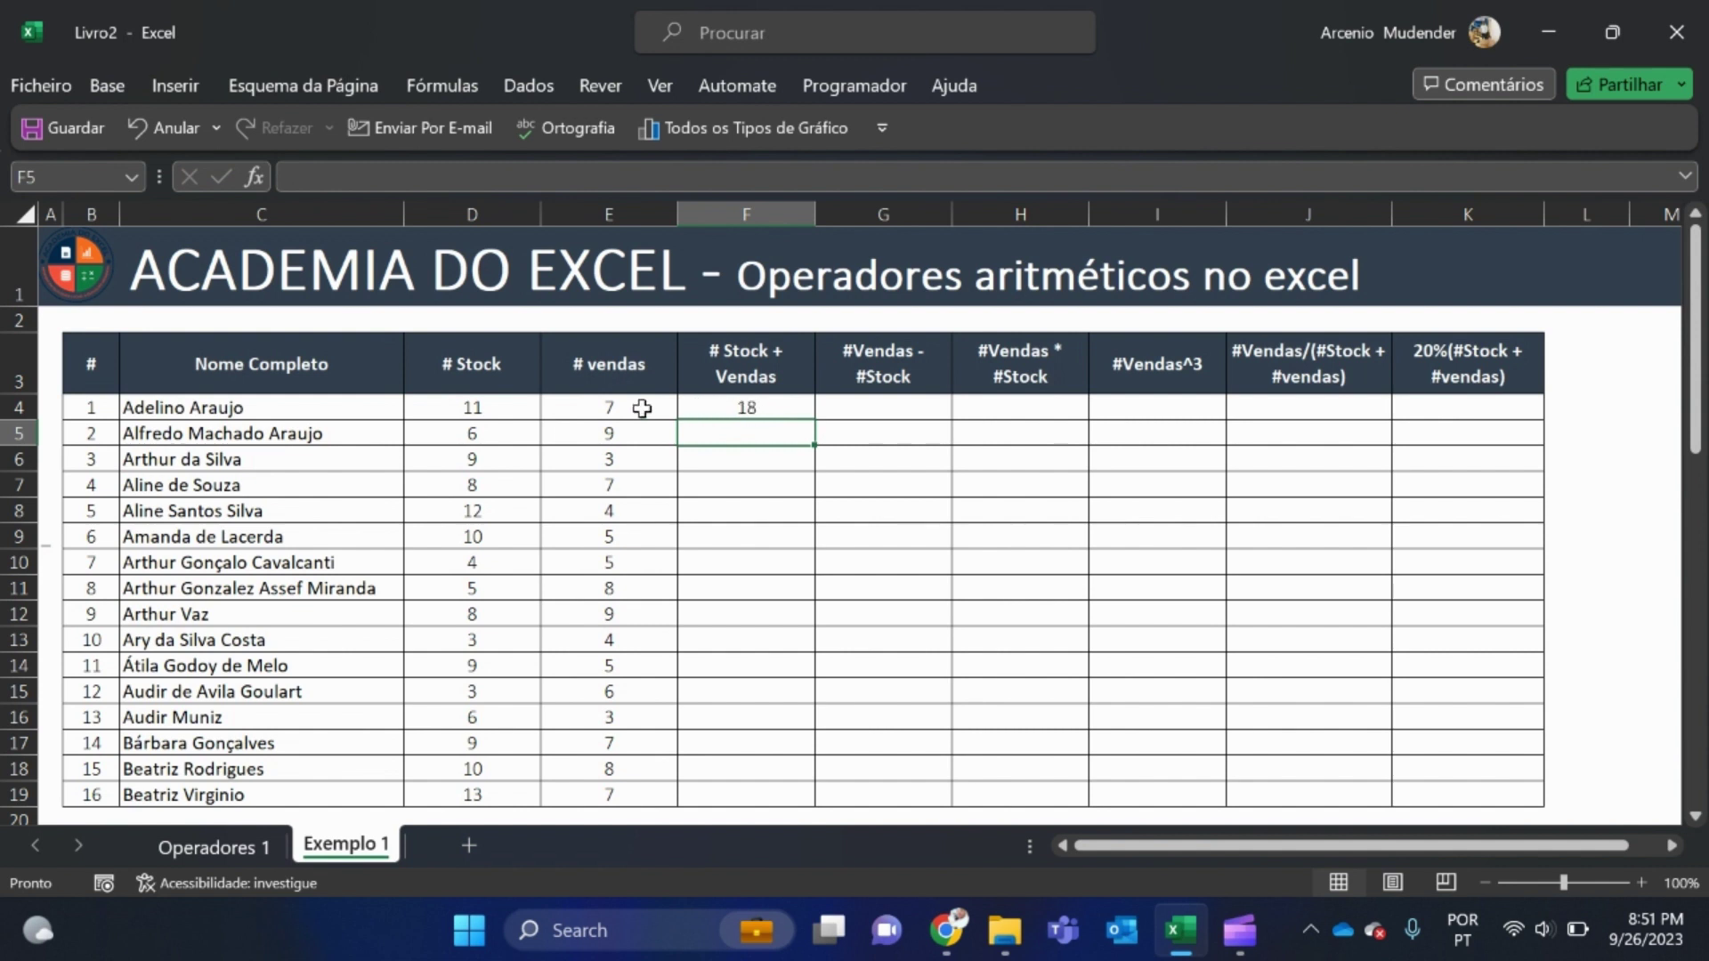
# - Fill the addition formula from F4 down through F19 in the # Stock + Vendas column
pyautogui.click(750, 403)
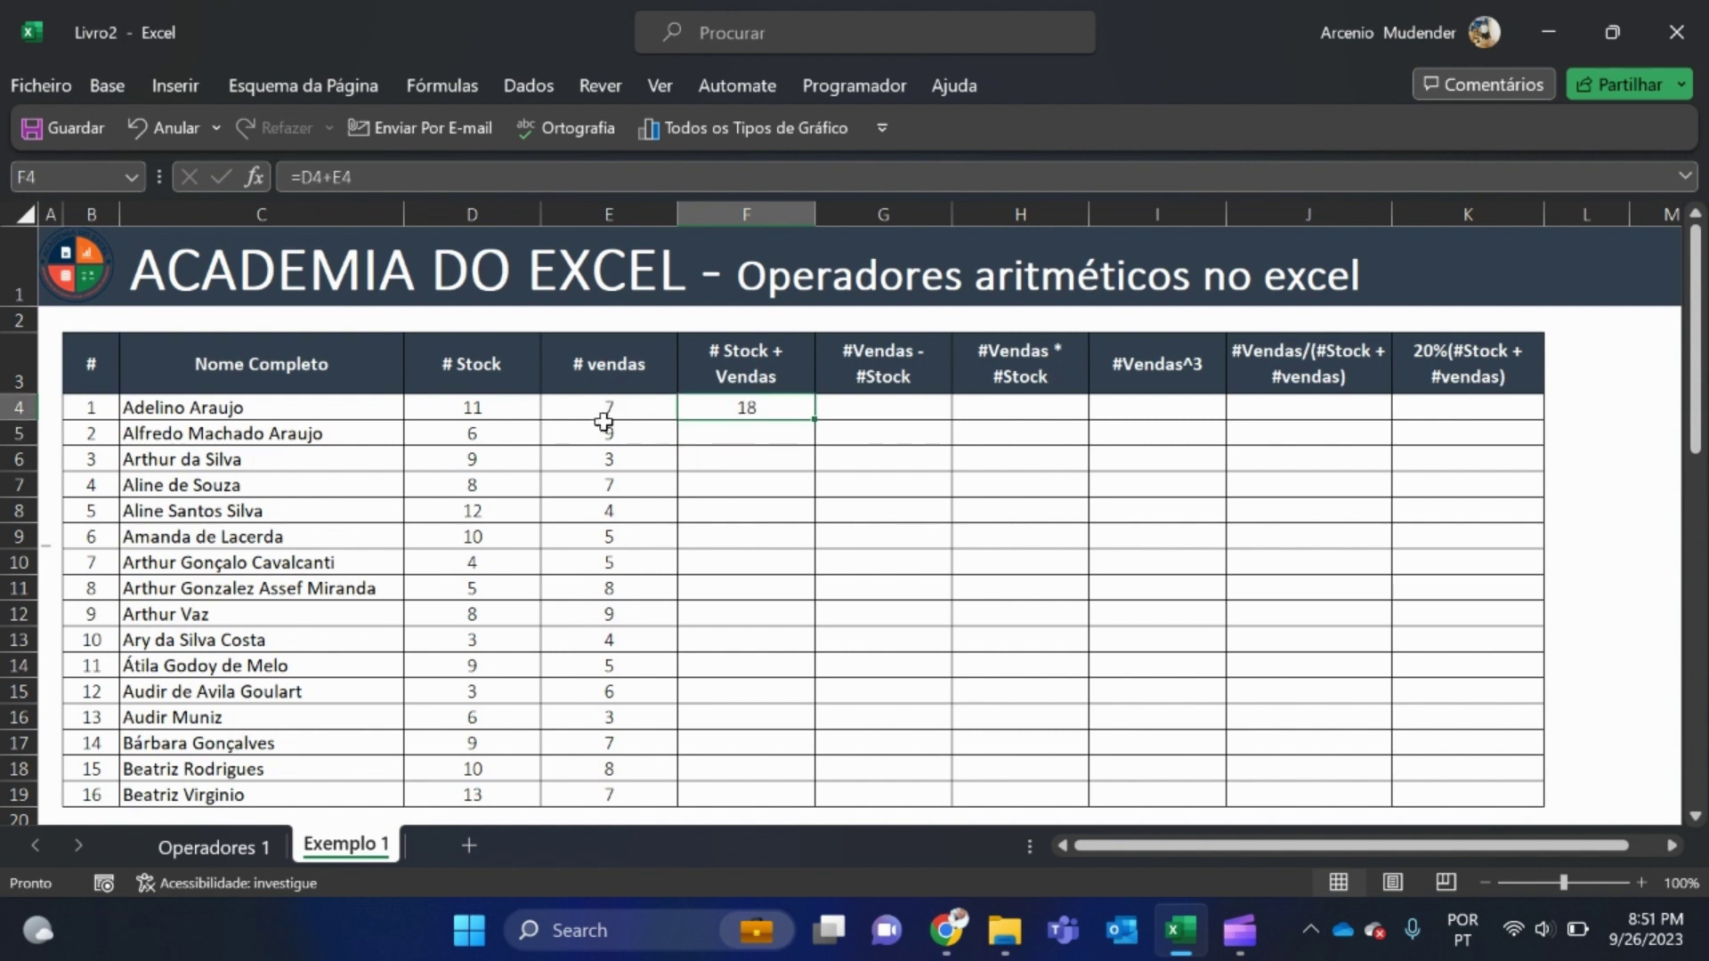
pyautogui.click(501, 405)
pyautogui.click(608, 405)
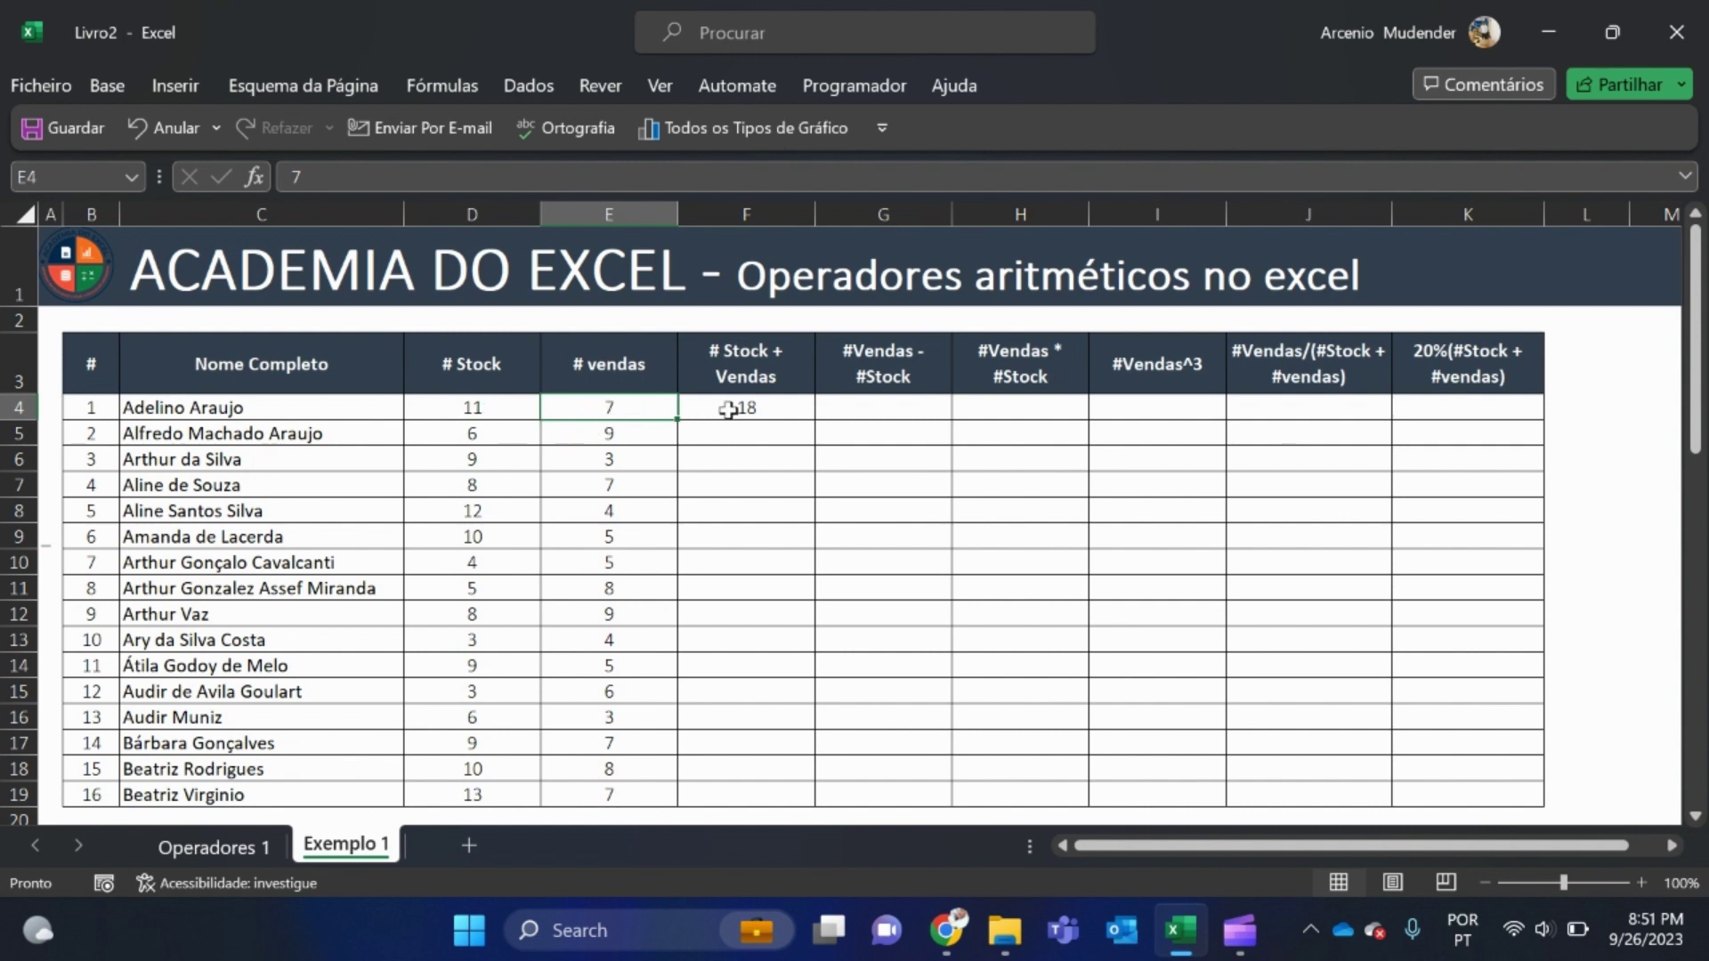
pyautogui.click(763, 410)
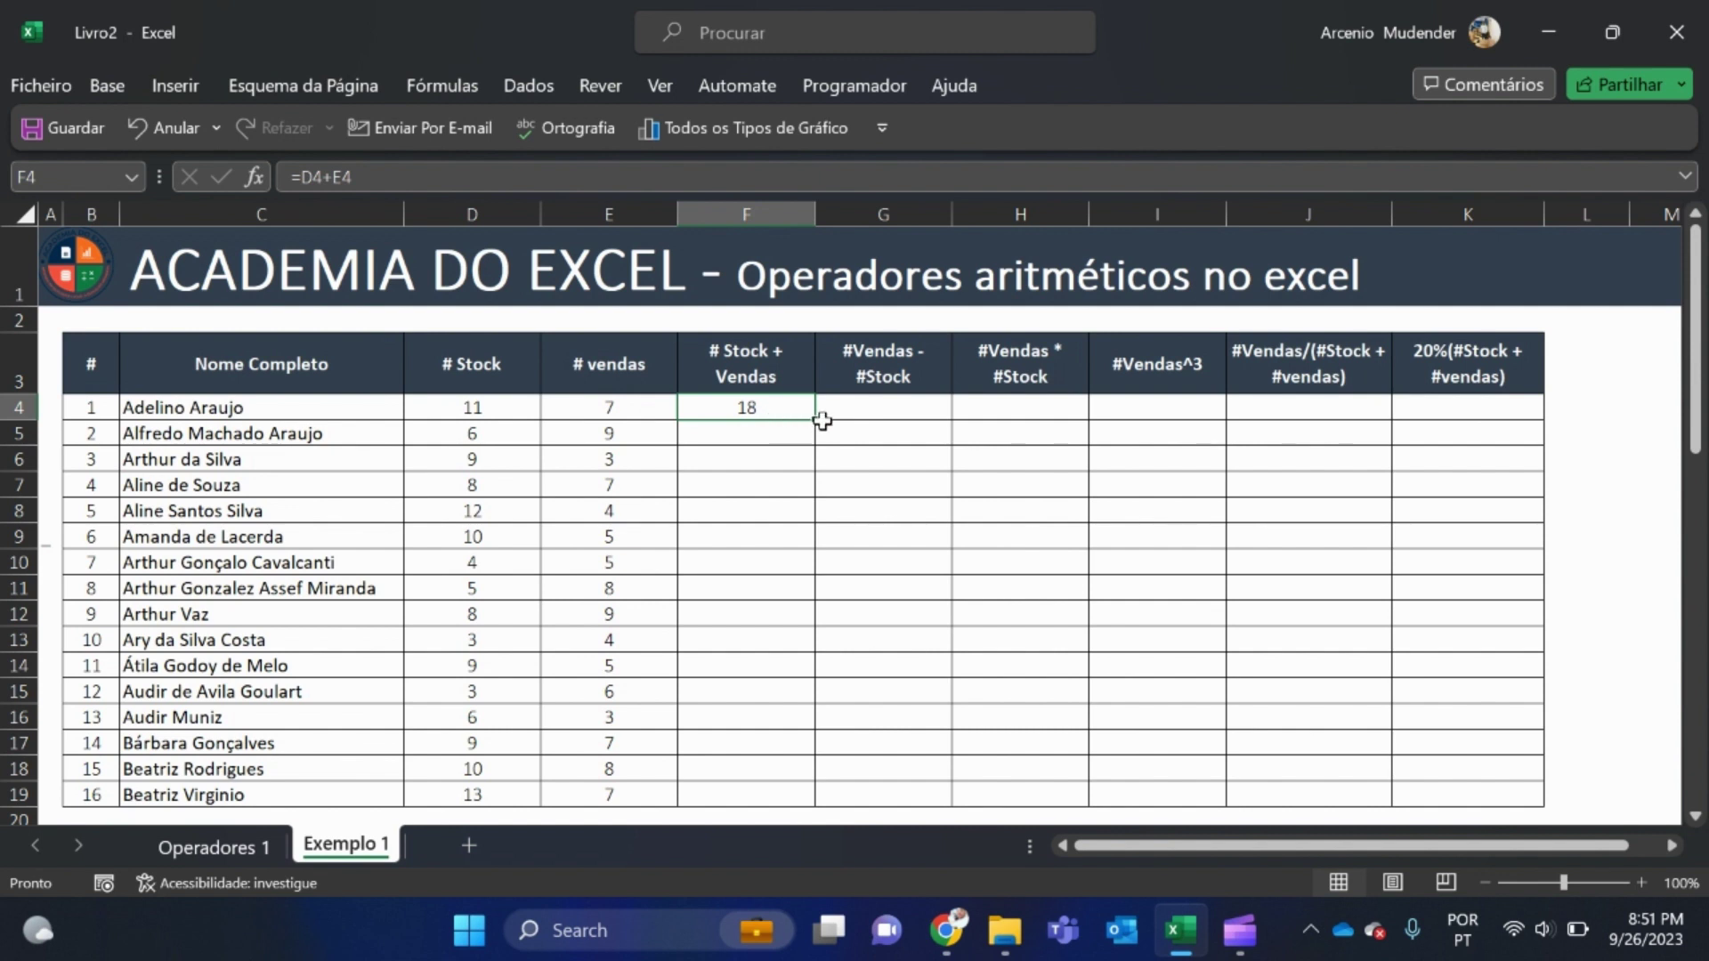
pyautogui.moveTo(817, 422); pyautogui.dragTo(794, 837)
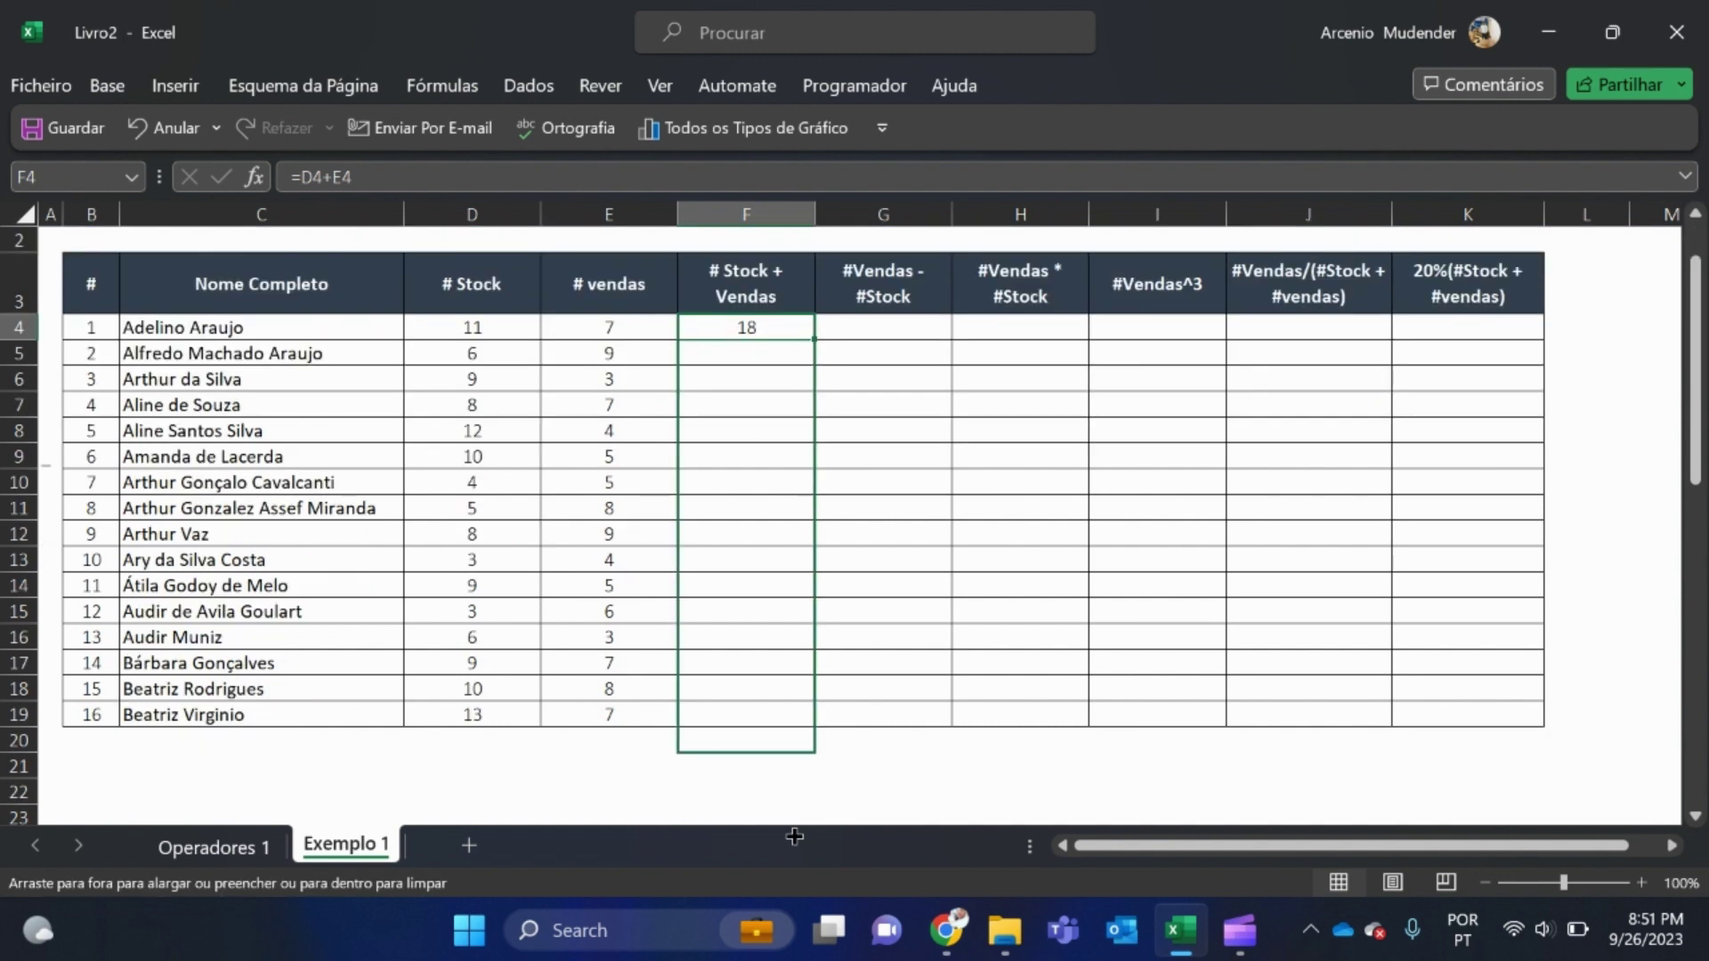
pyautogui.moveTo(786, 744); pyautogui.dragTo(786, 726)
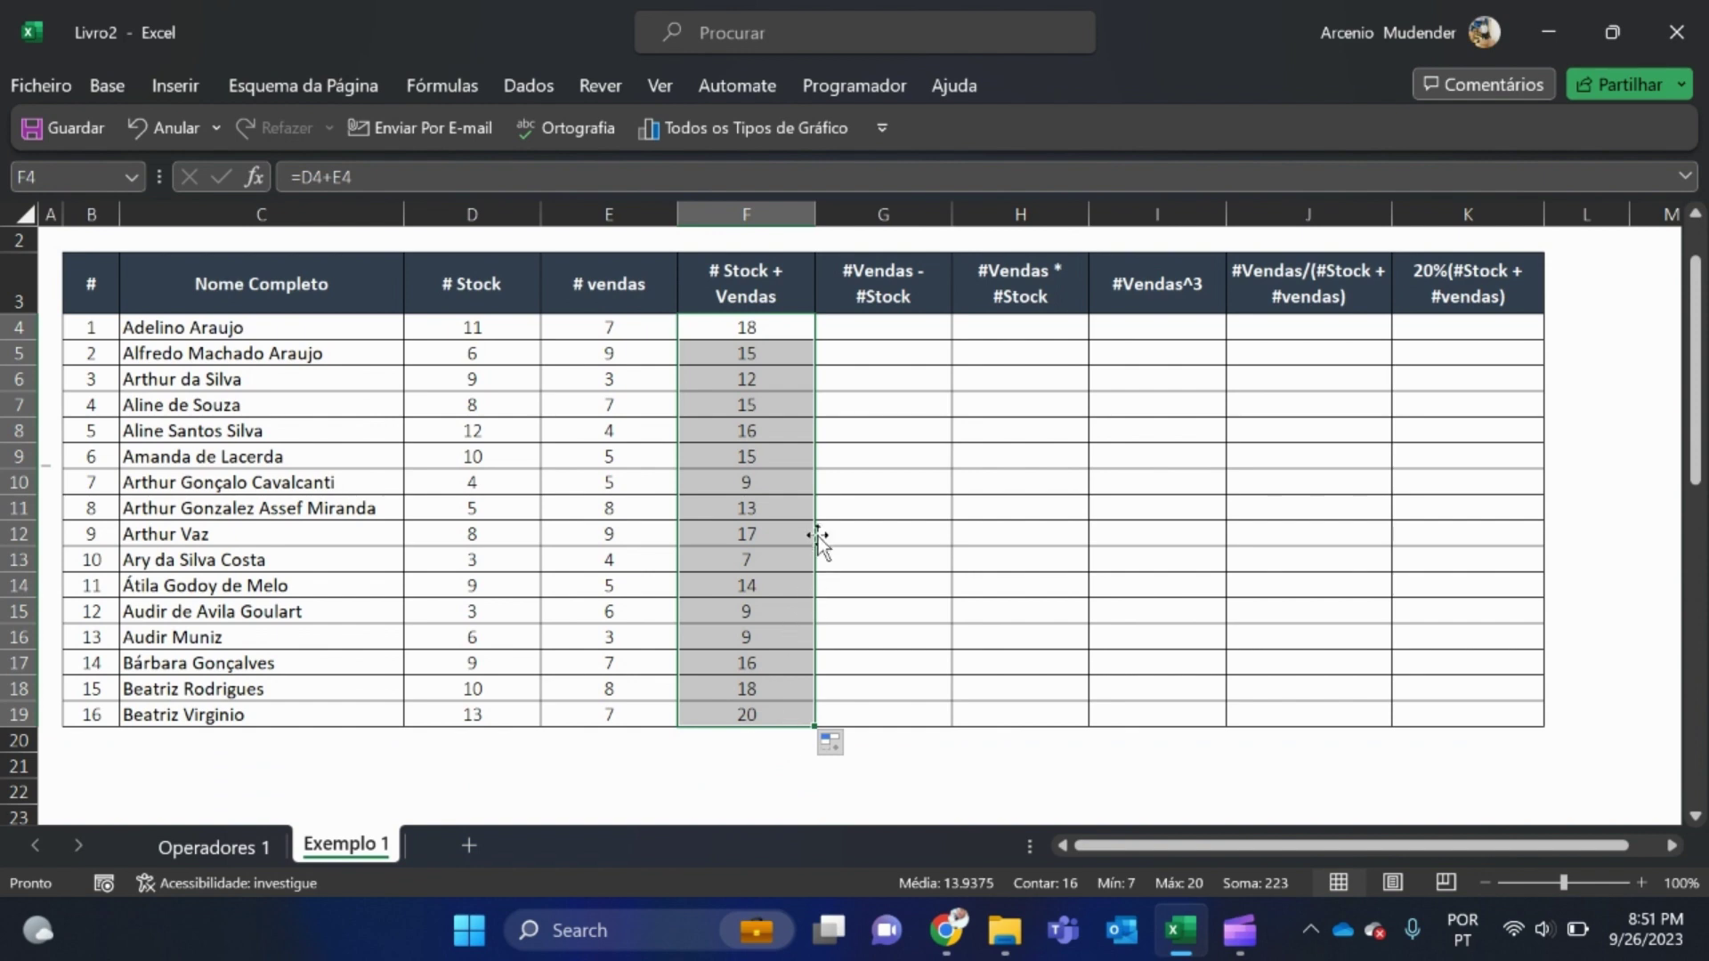
# - Enter the formula =E4-D4 in cell G4 to subtract stock from sales
pyautogui.scroll(1, 817, 533)
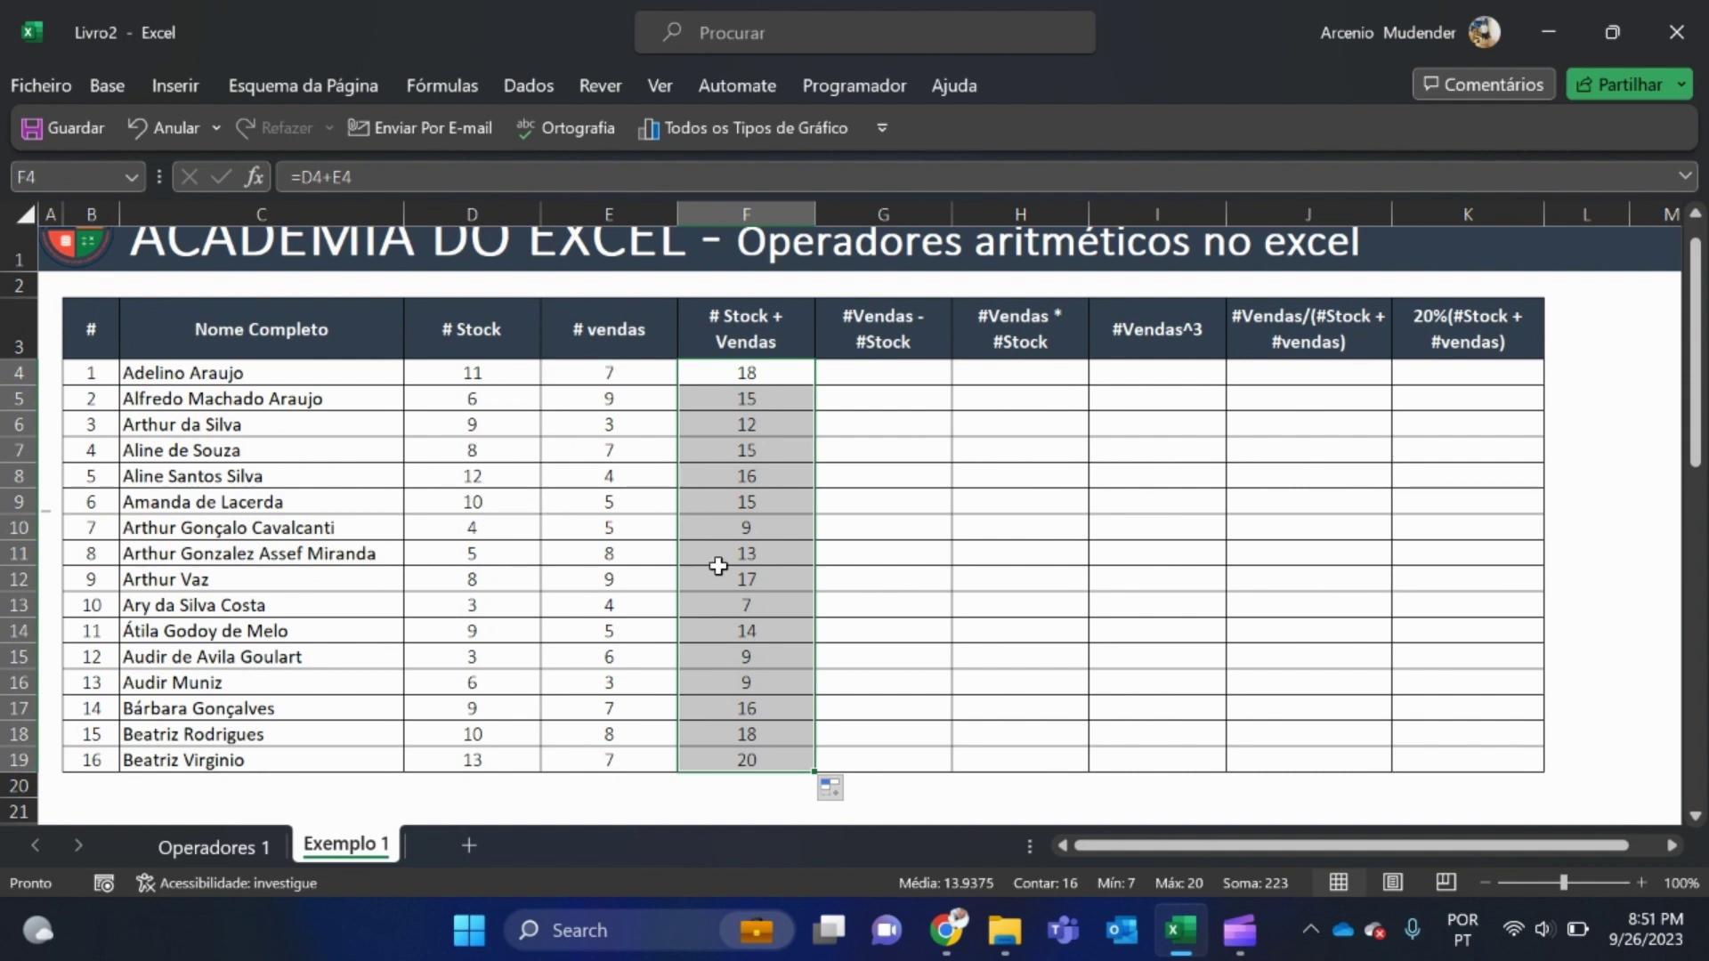
pyautogui.click(897, 376)
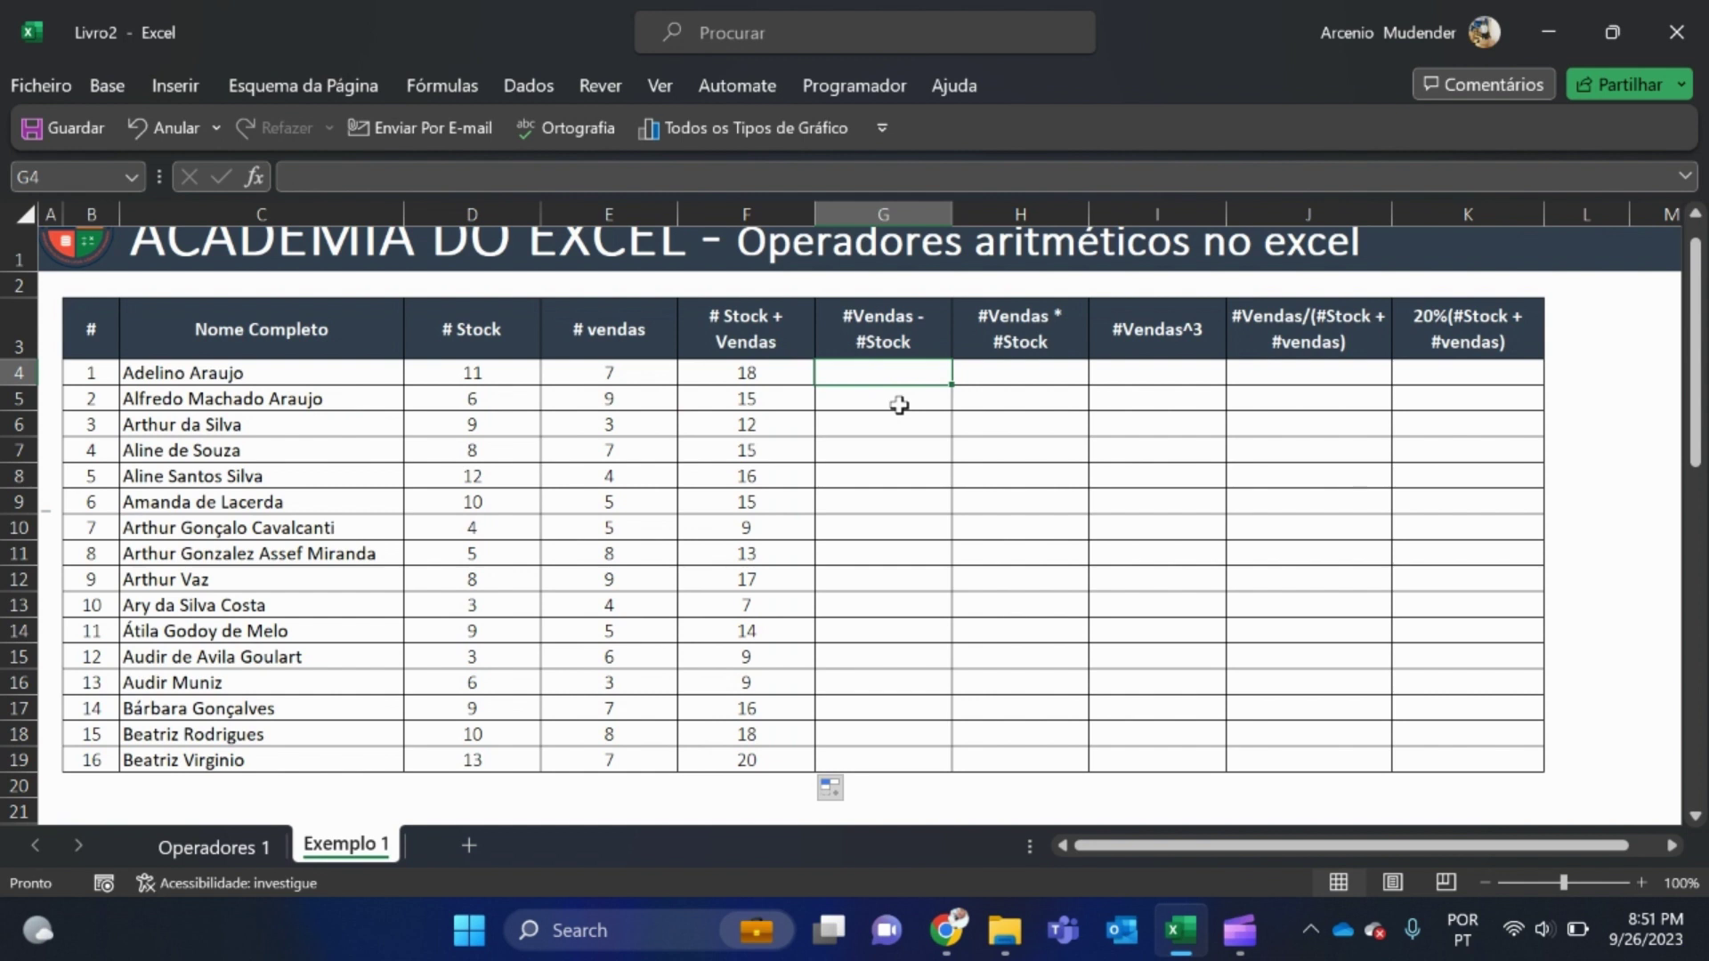
pyautogui.write('=')
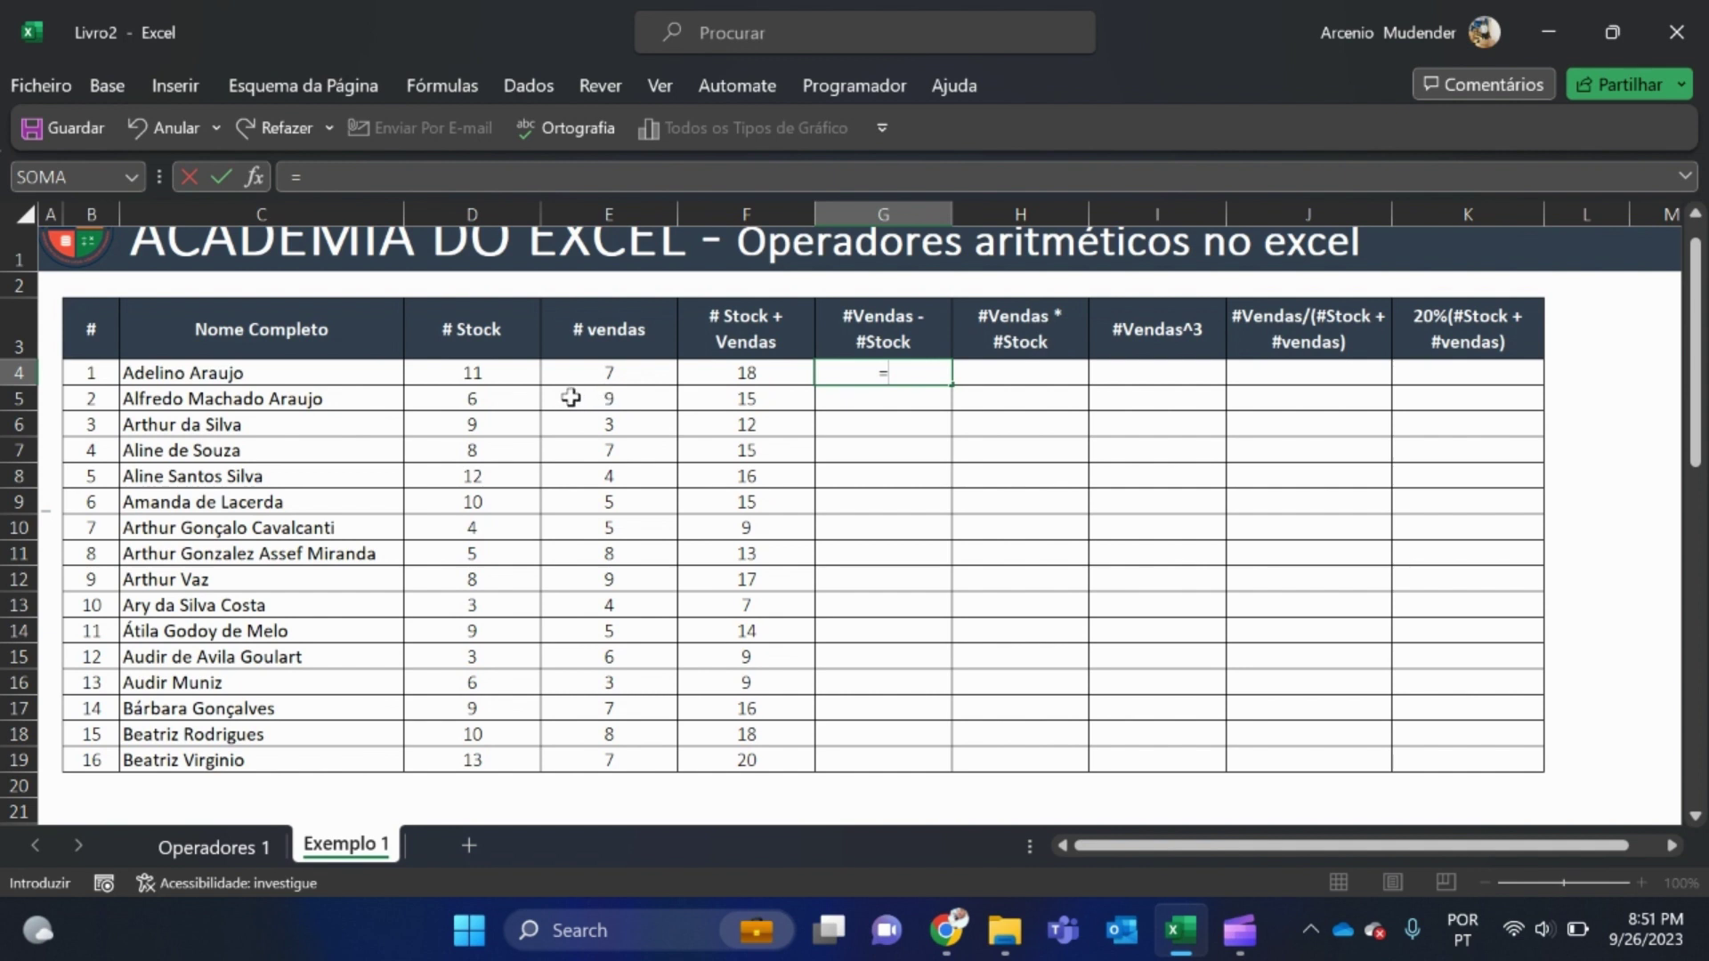
pyautogui.click(611, 372)
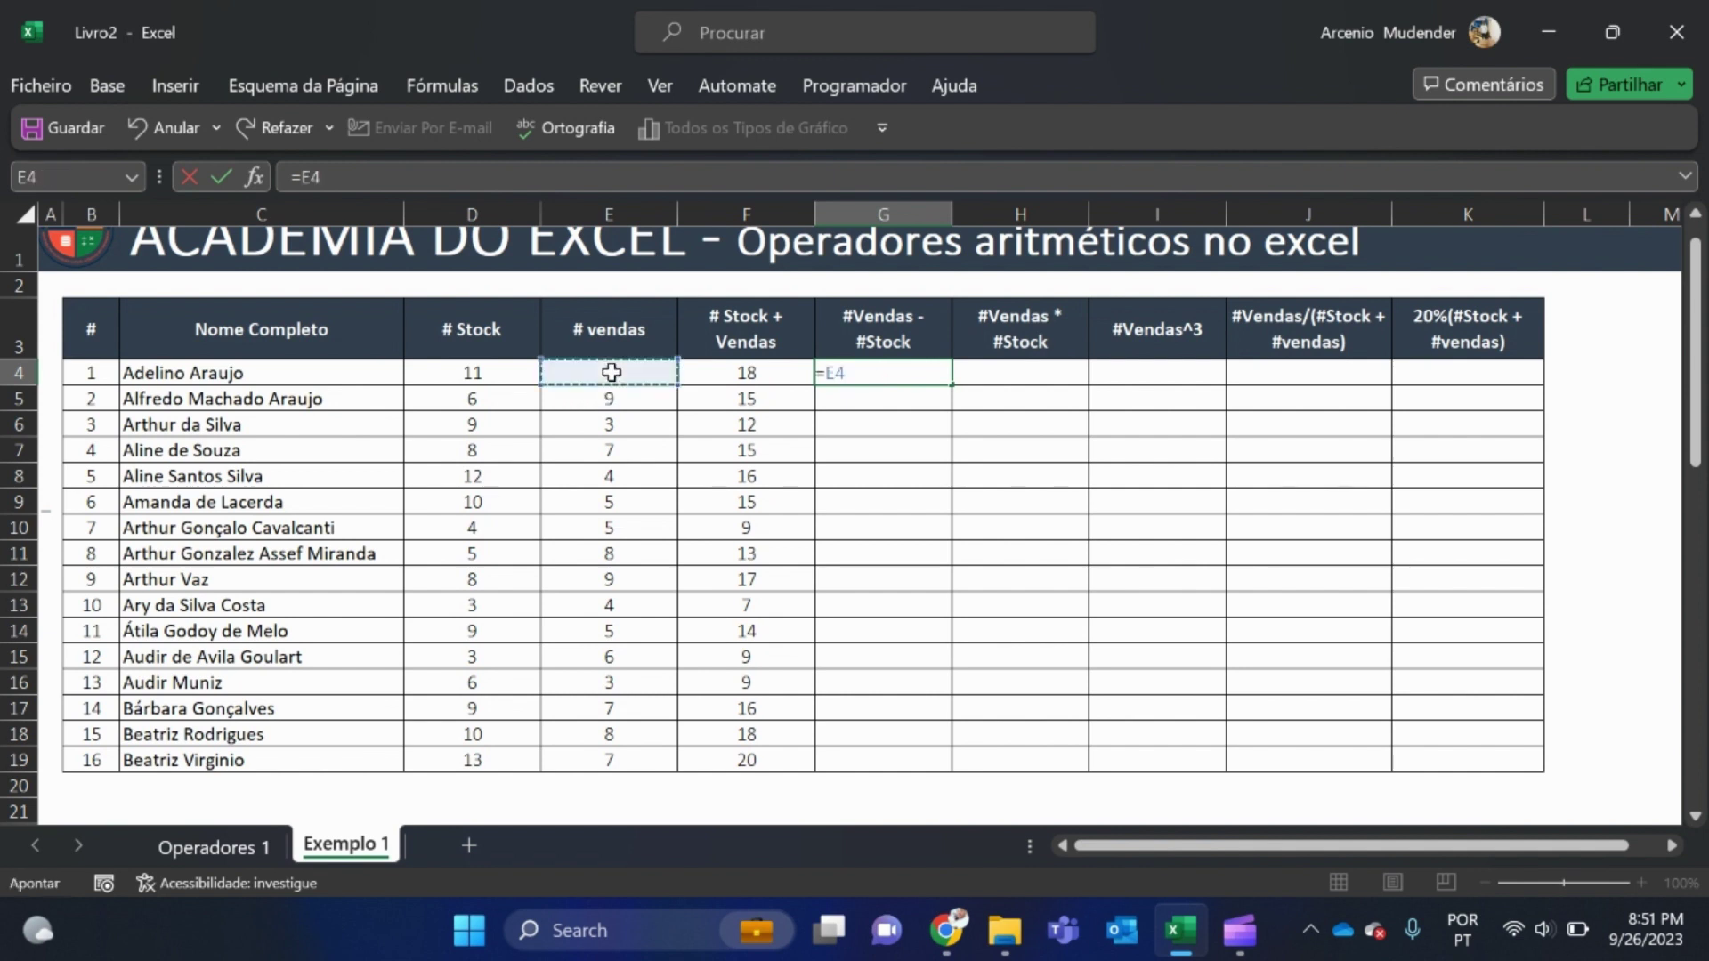
pyautogui.write('-')
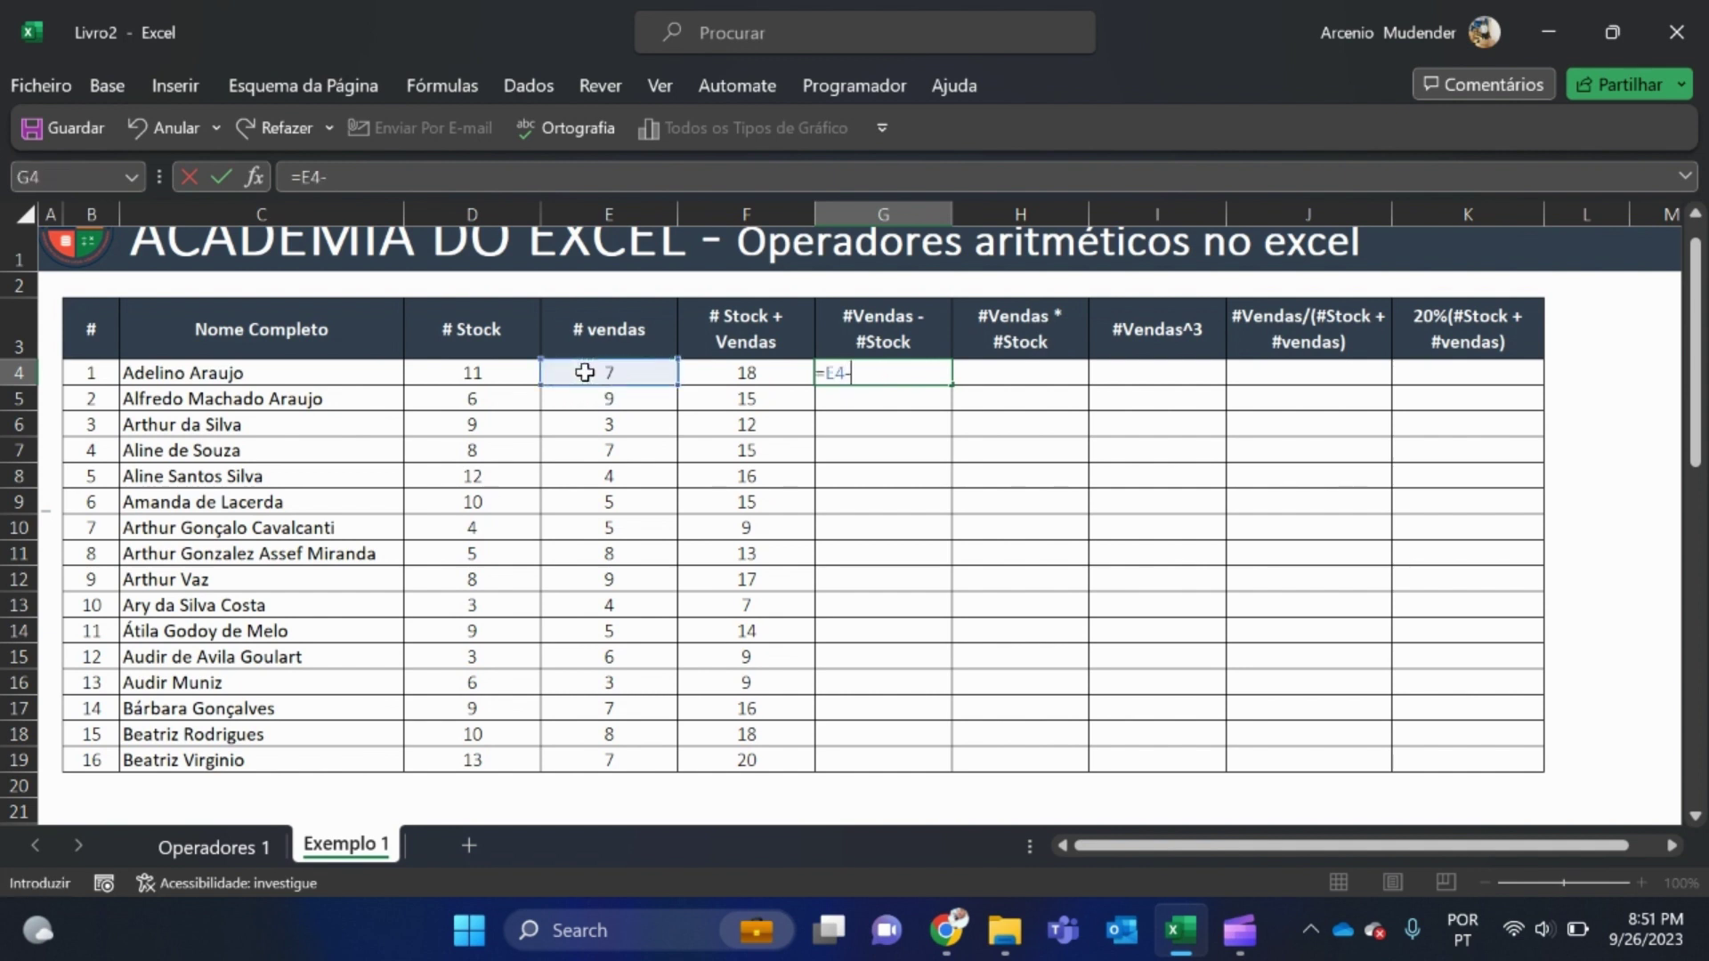
pyautogui.click(505, 372)
pyautogui.press('Return')
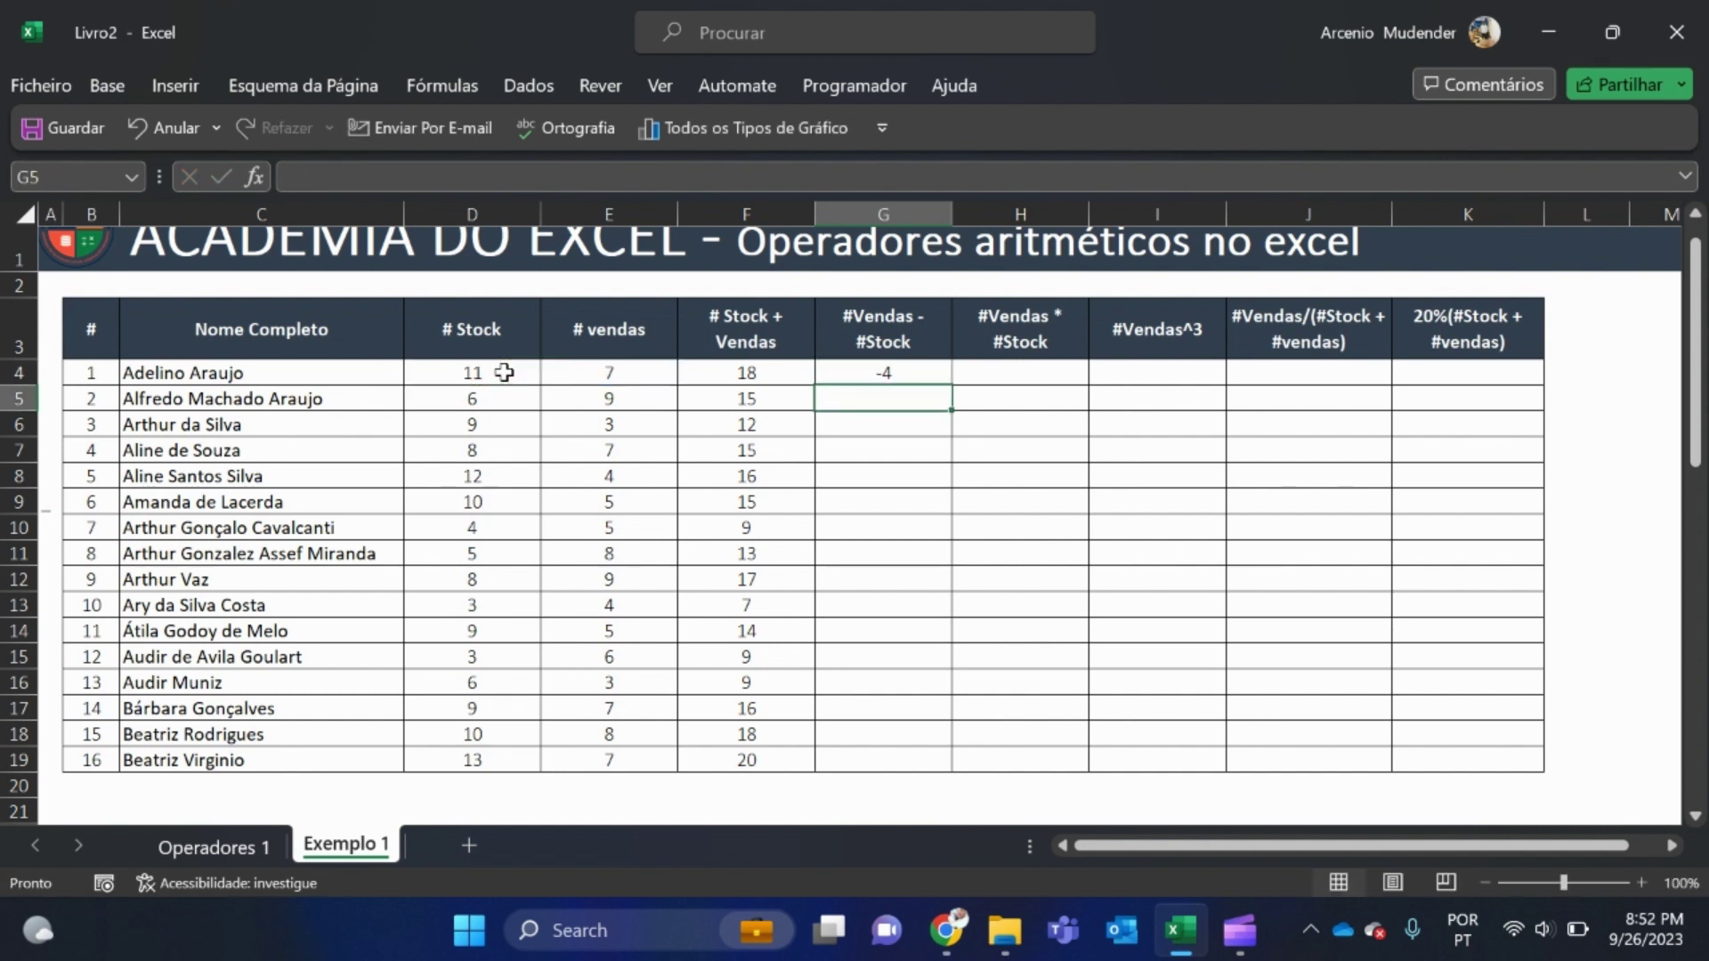
# - Fill the subtraction formula from G4 down through G19 in the #Vendas - #Stock column
pyautogui.click(590, 374)
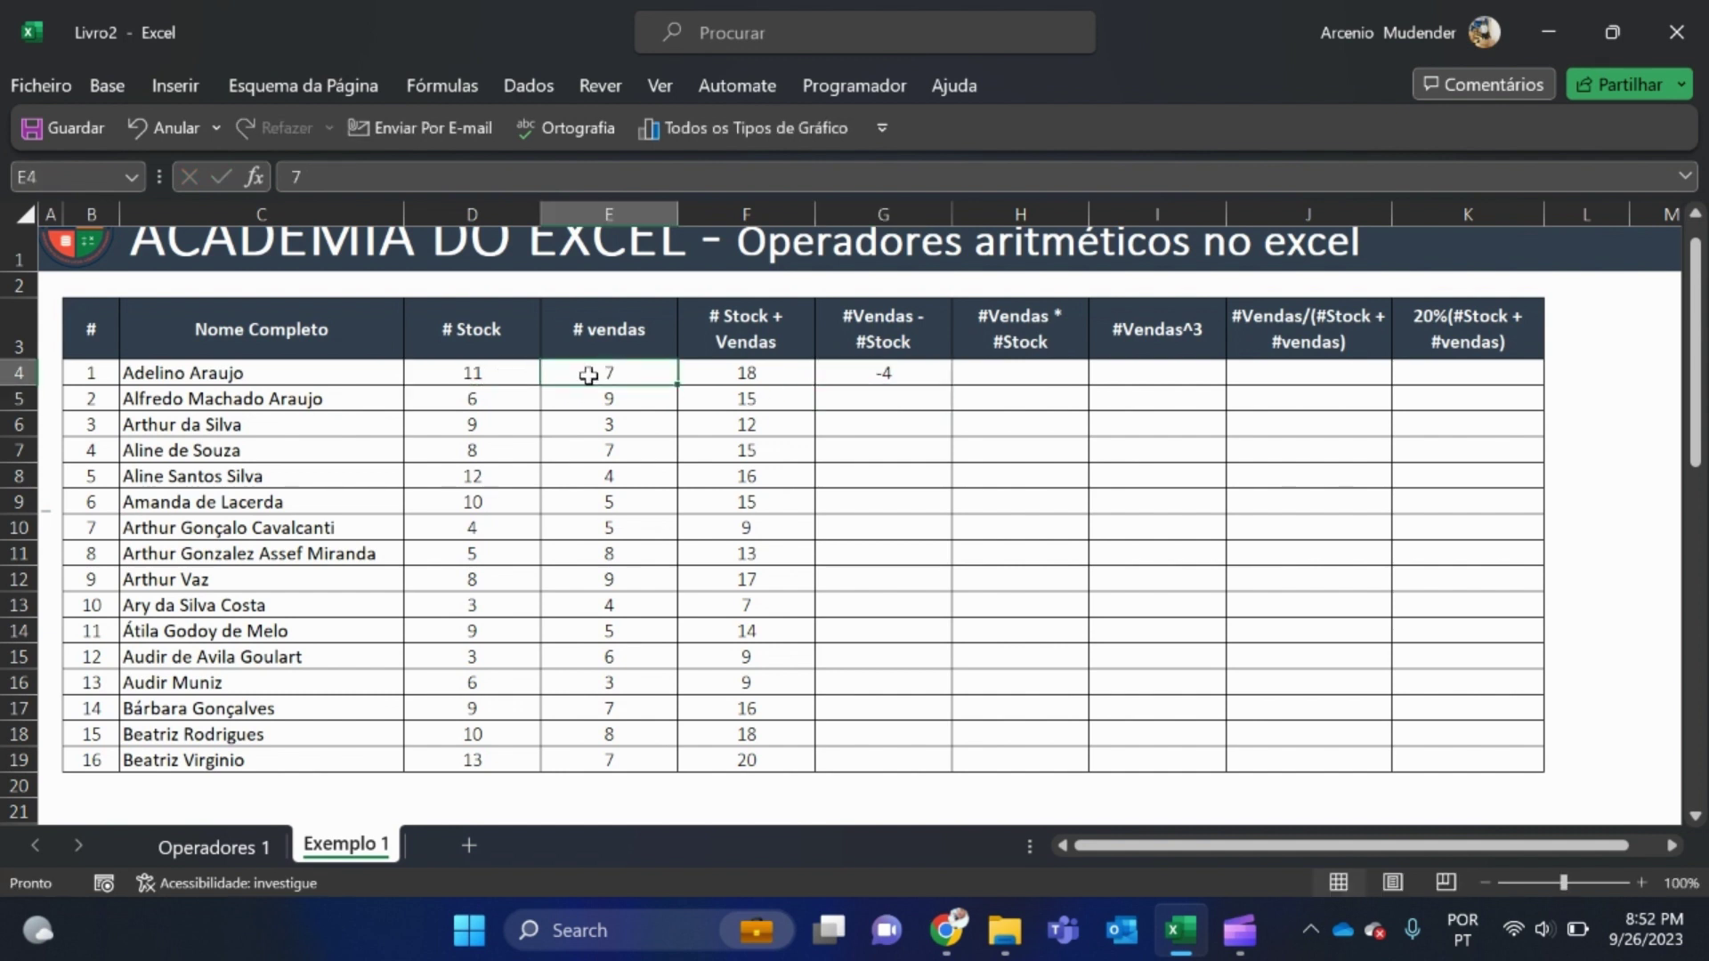
pyautogui.click(881, 376)
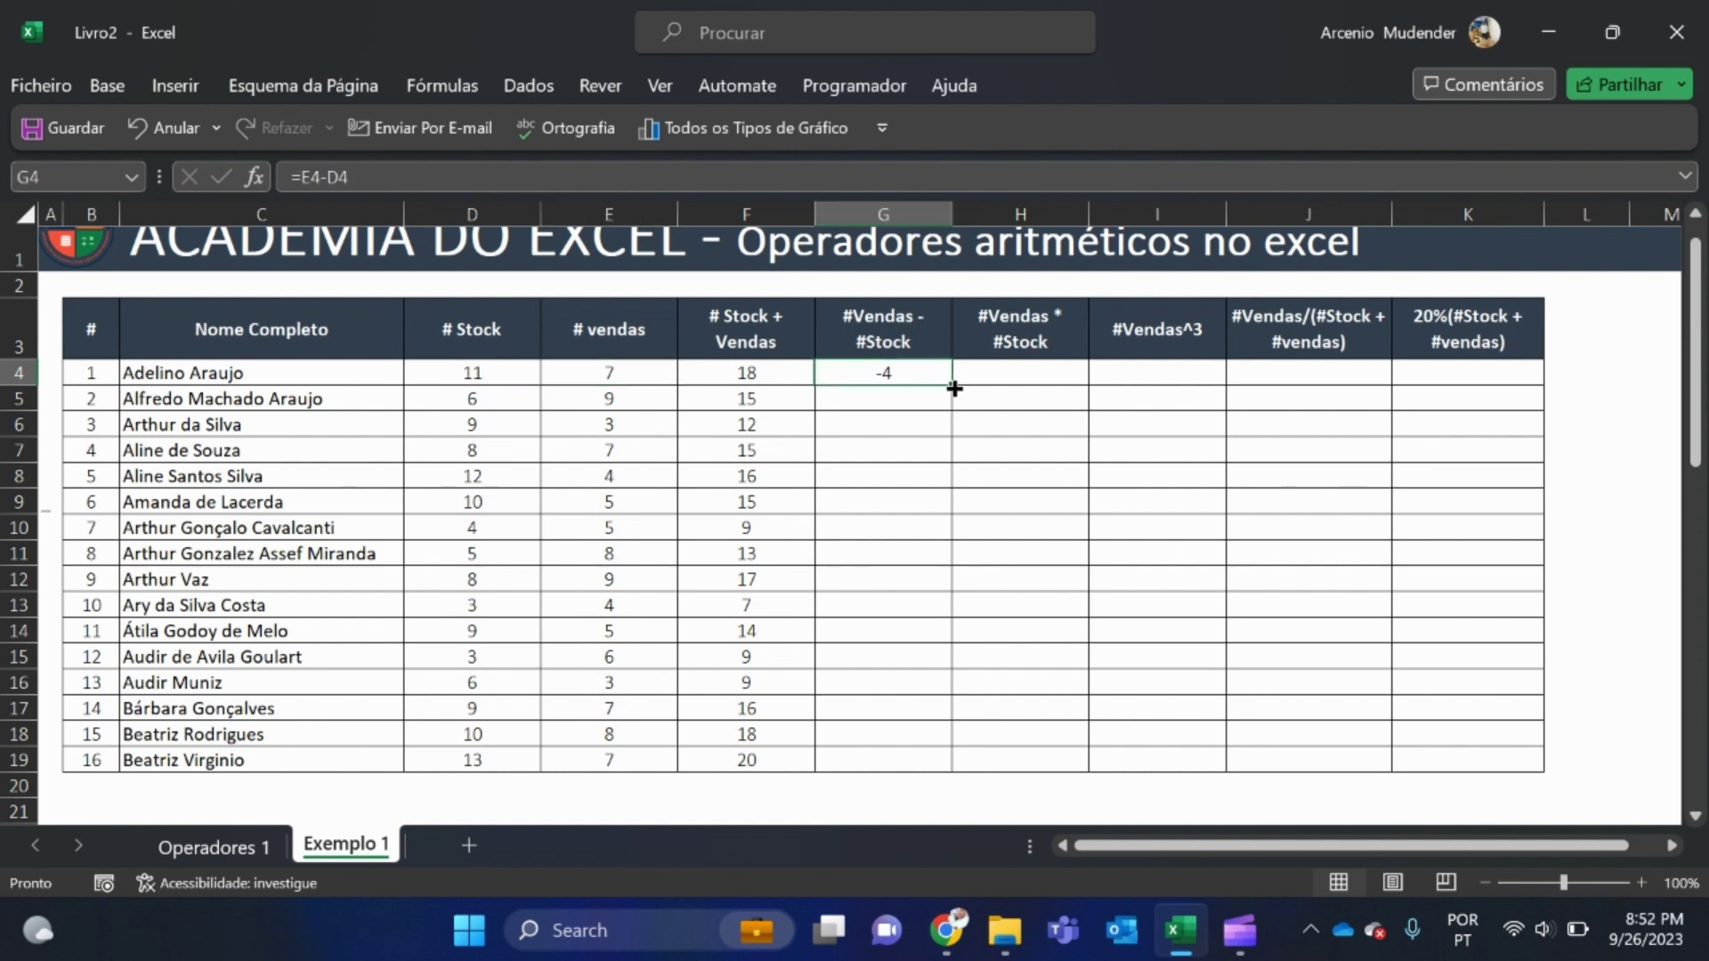
pyautogui.moveTo(954, 389); pyautogui.dragTo(943, 762)
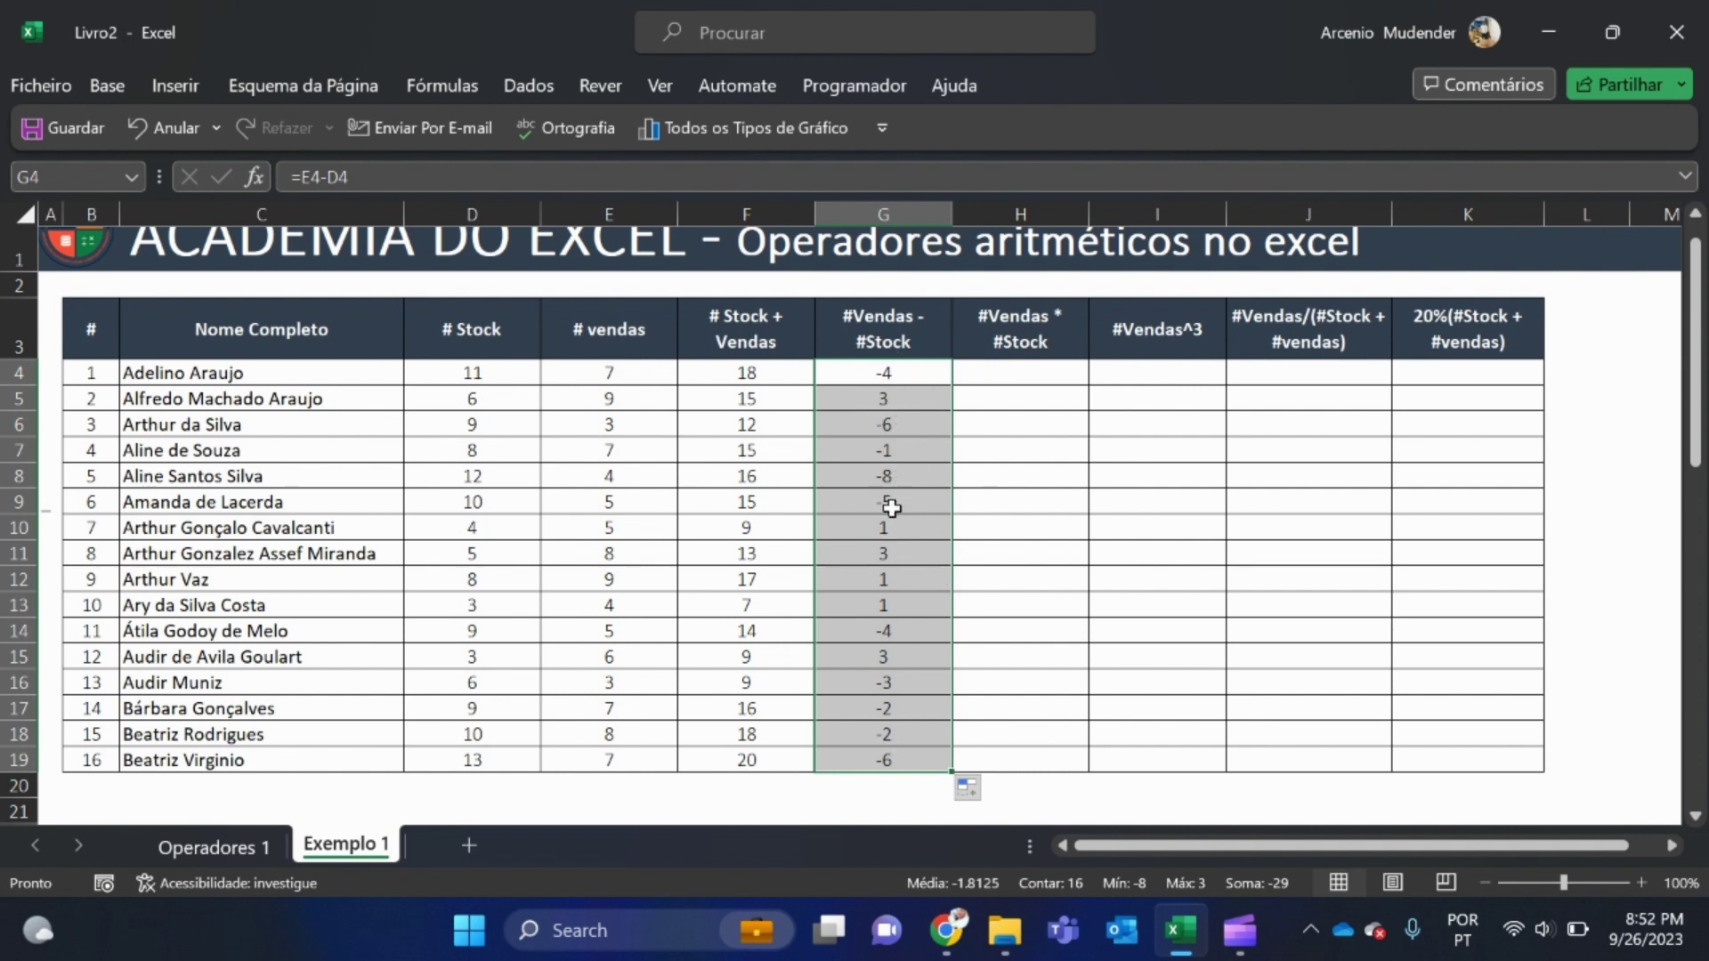
# - Enter the formula =E4*D4 in cell H4 to multiply sales by stock
pyautogui.click(993, 373)
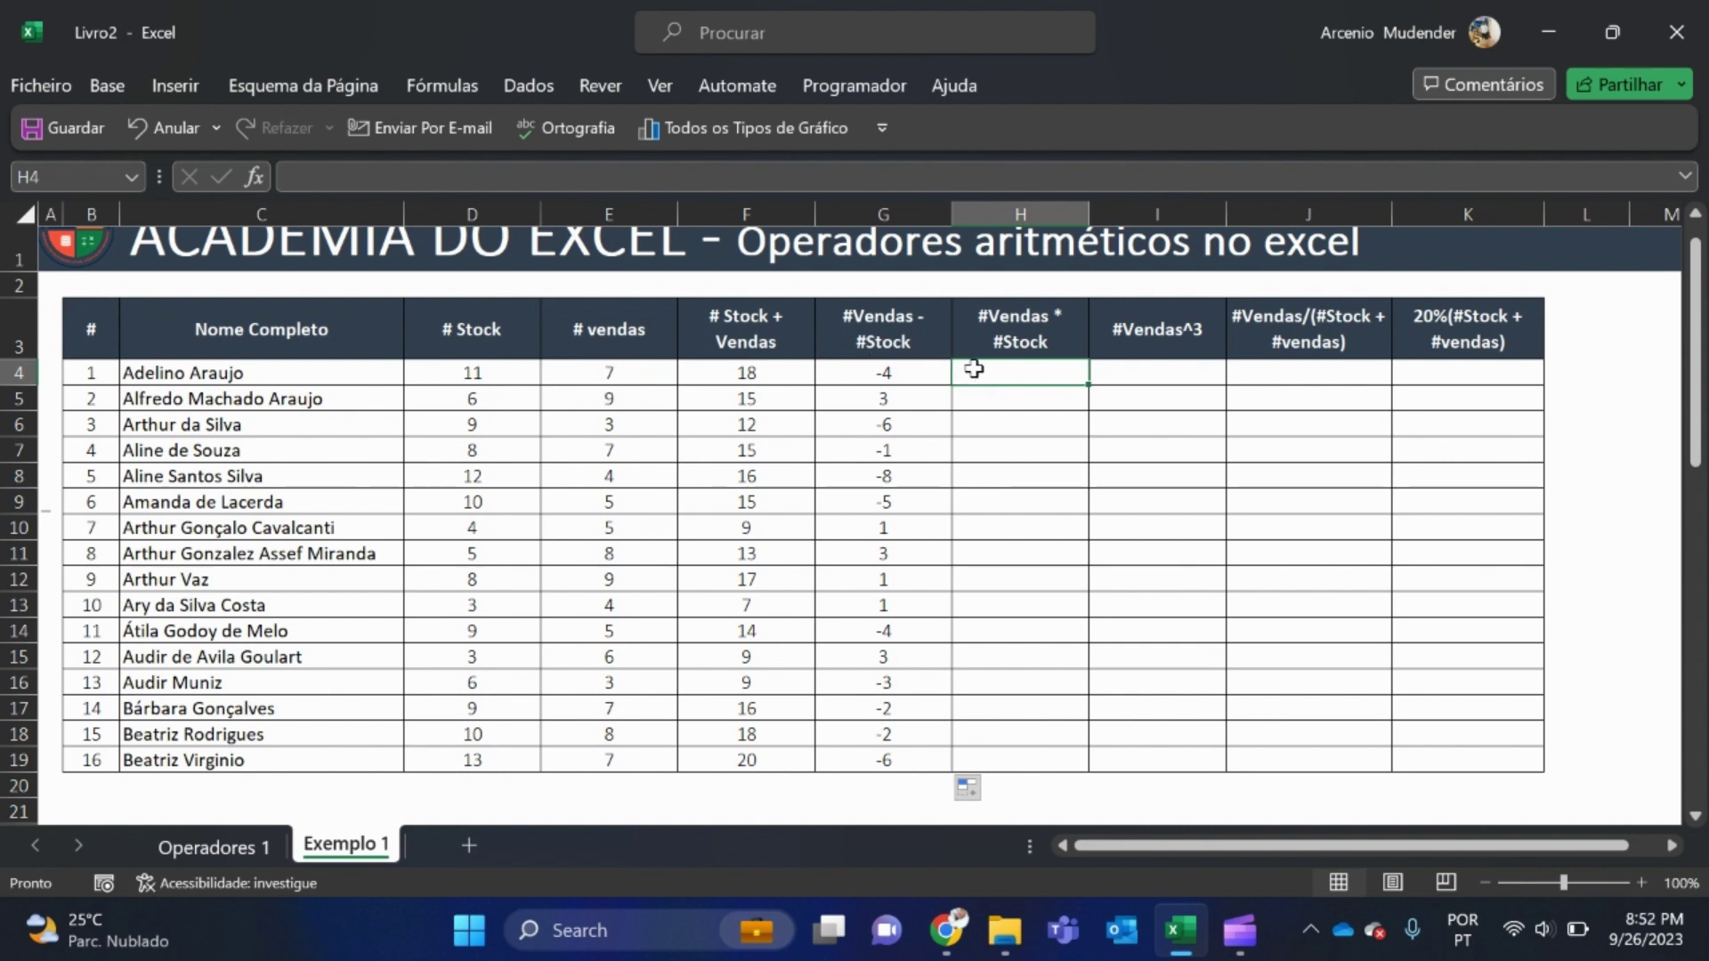
pyautogui.write('=')
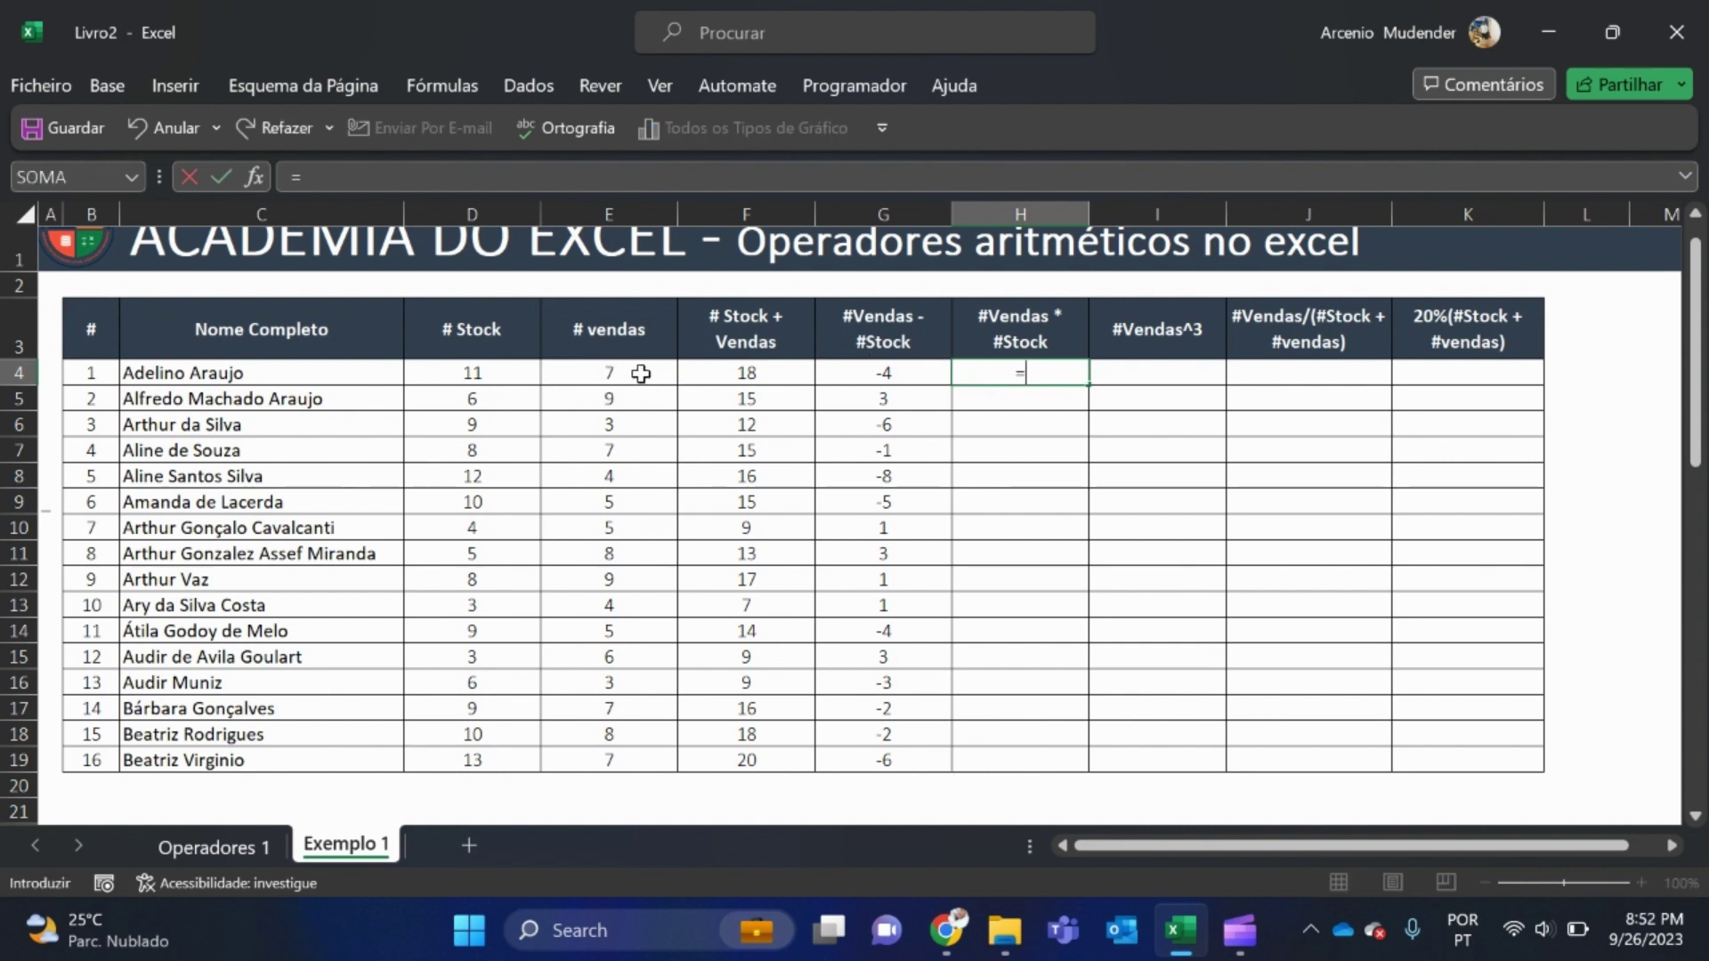
pyautogui.click(631, 375)
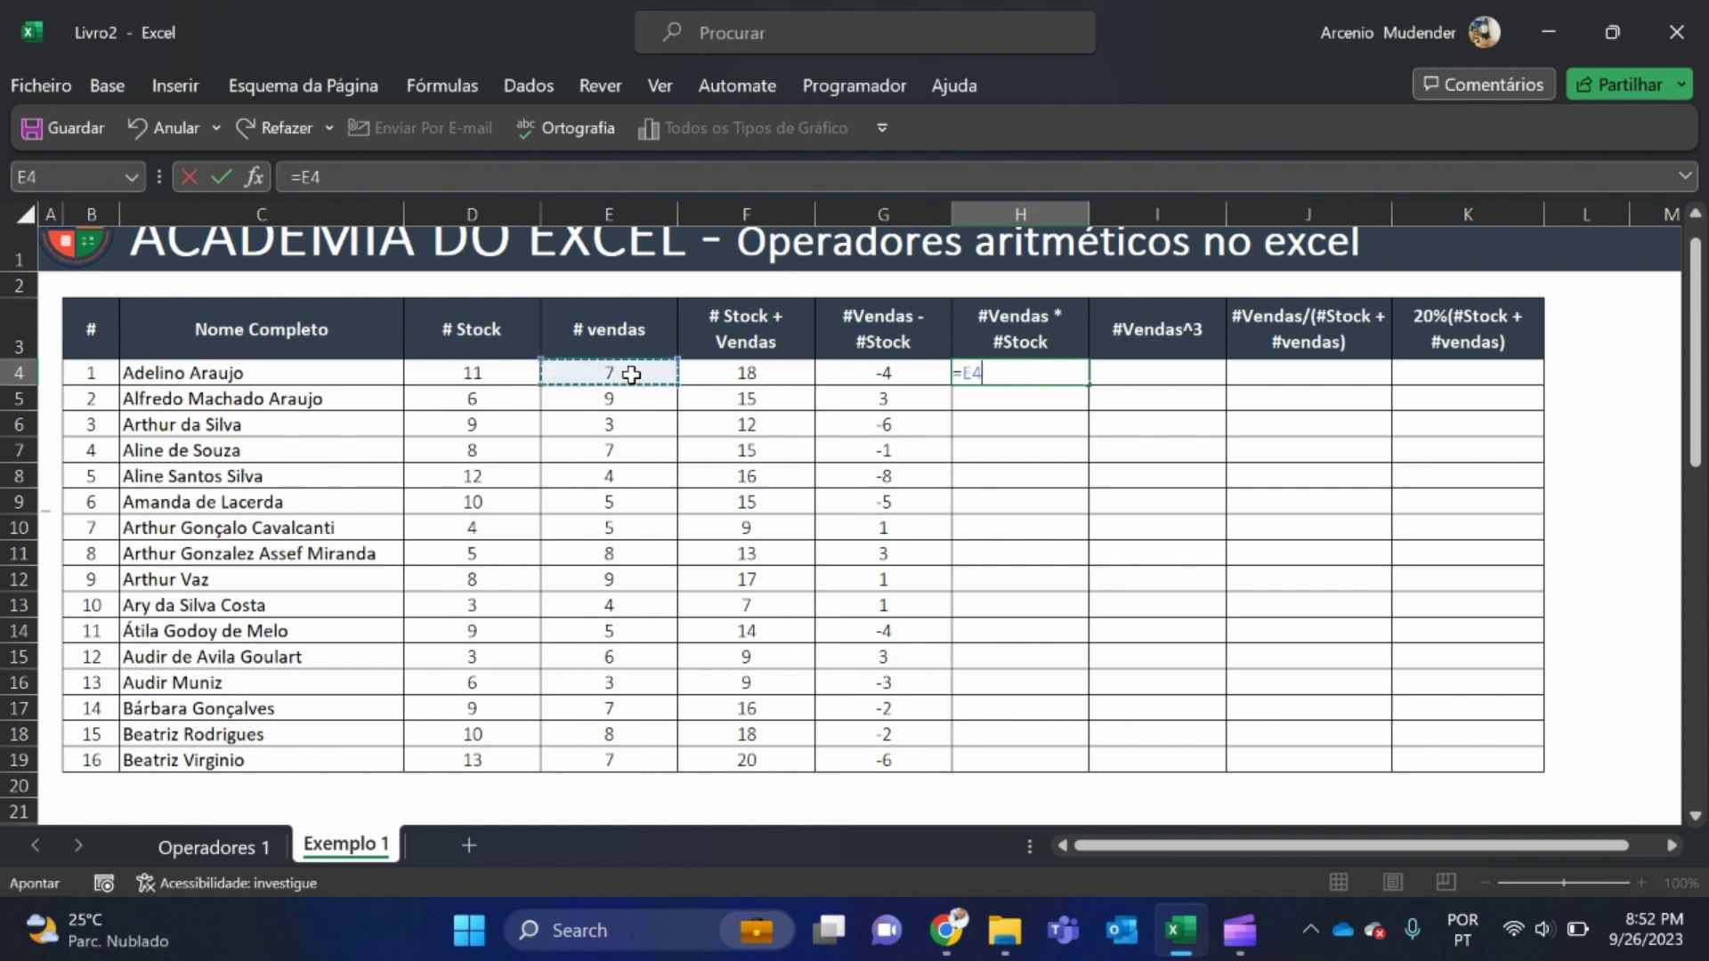
pyautogui.write('*')
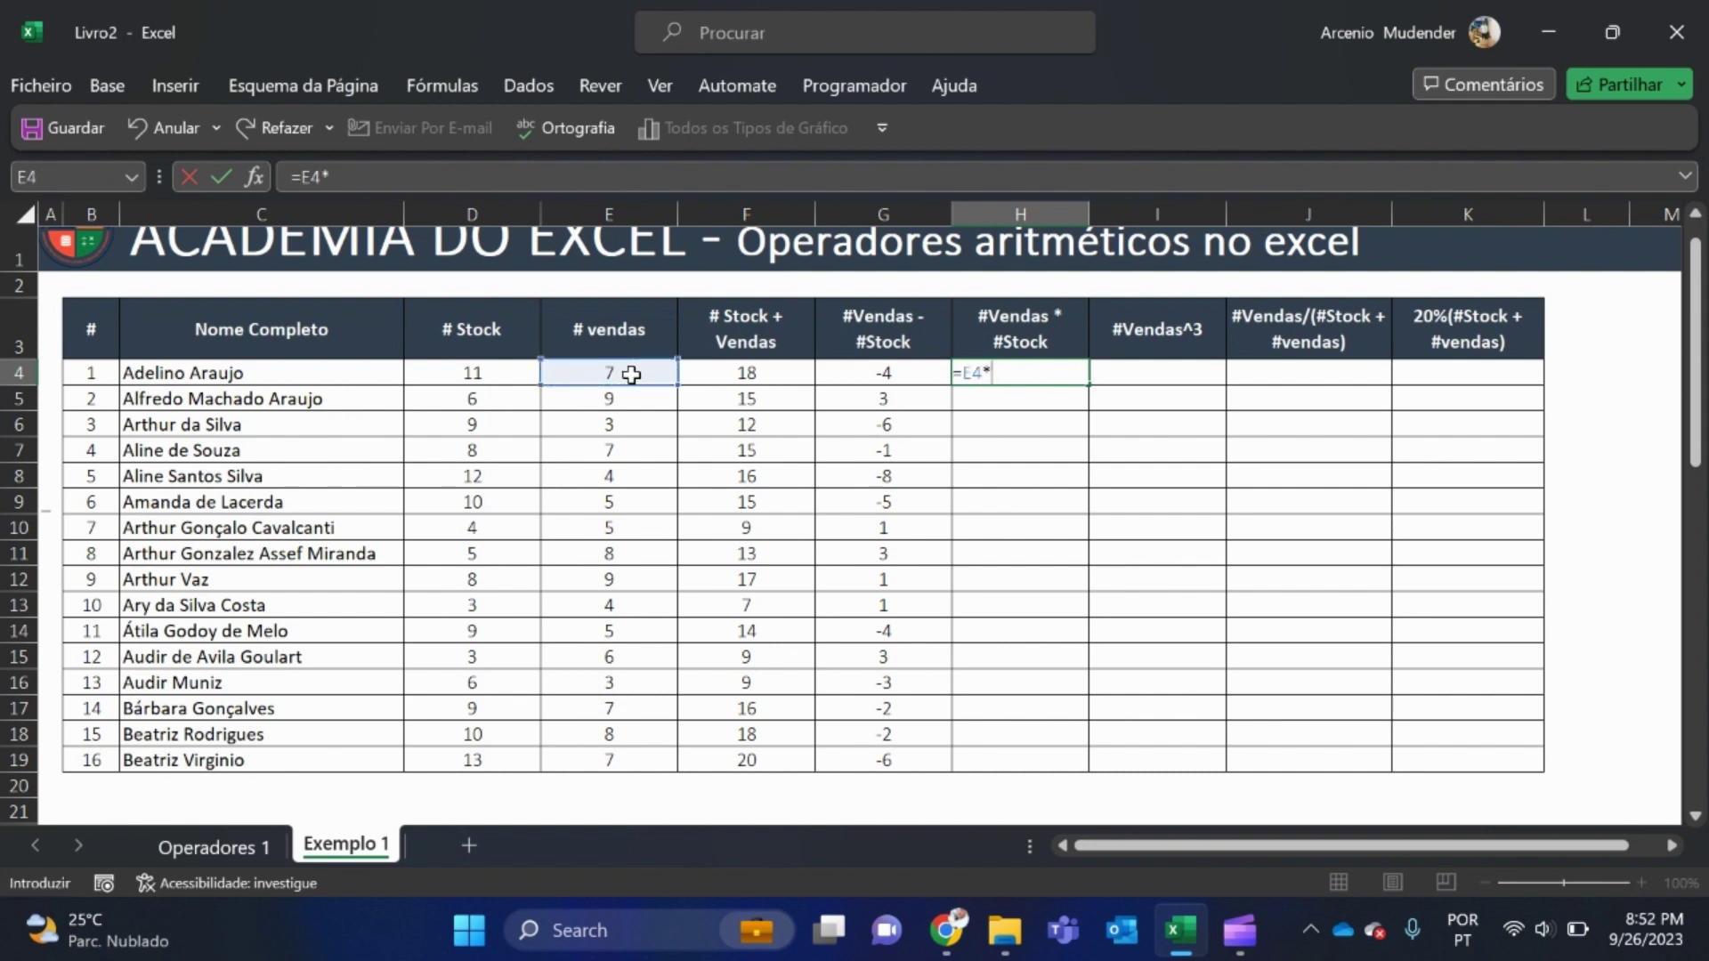
pyautogui.click(496, 375)
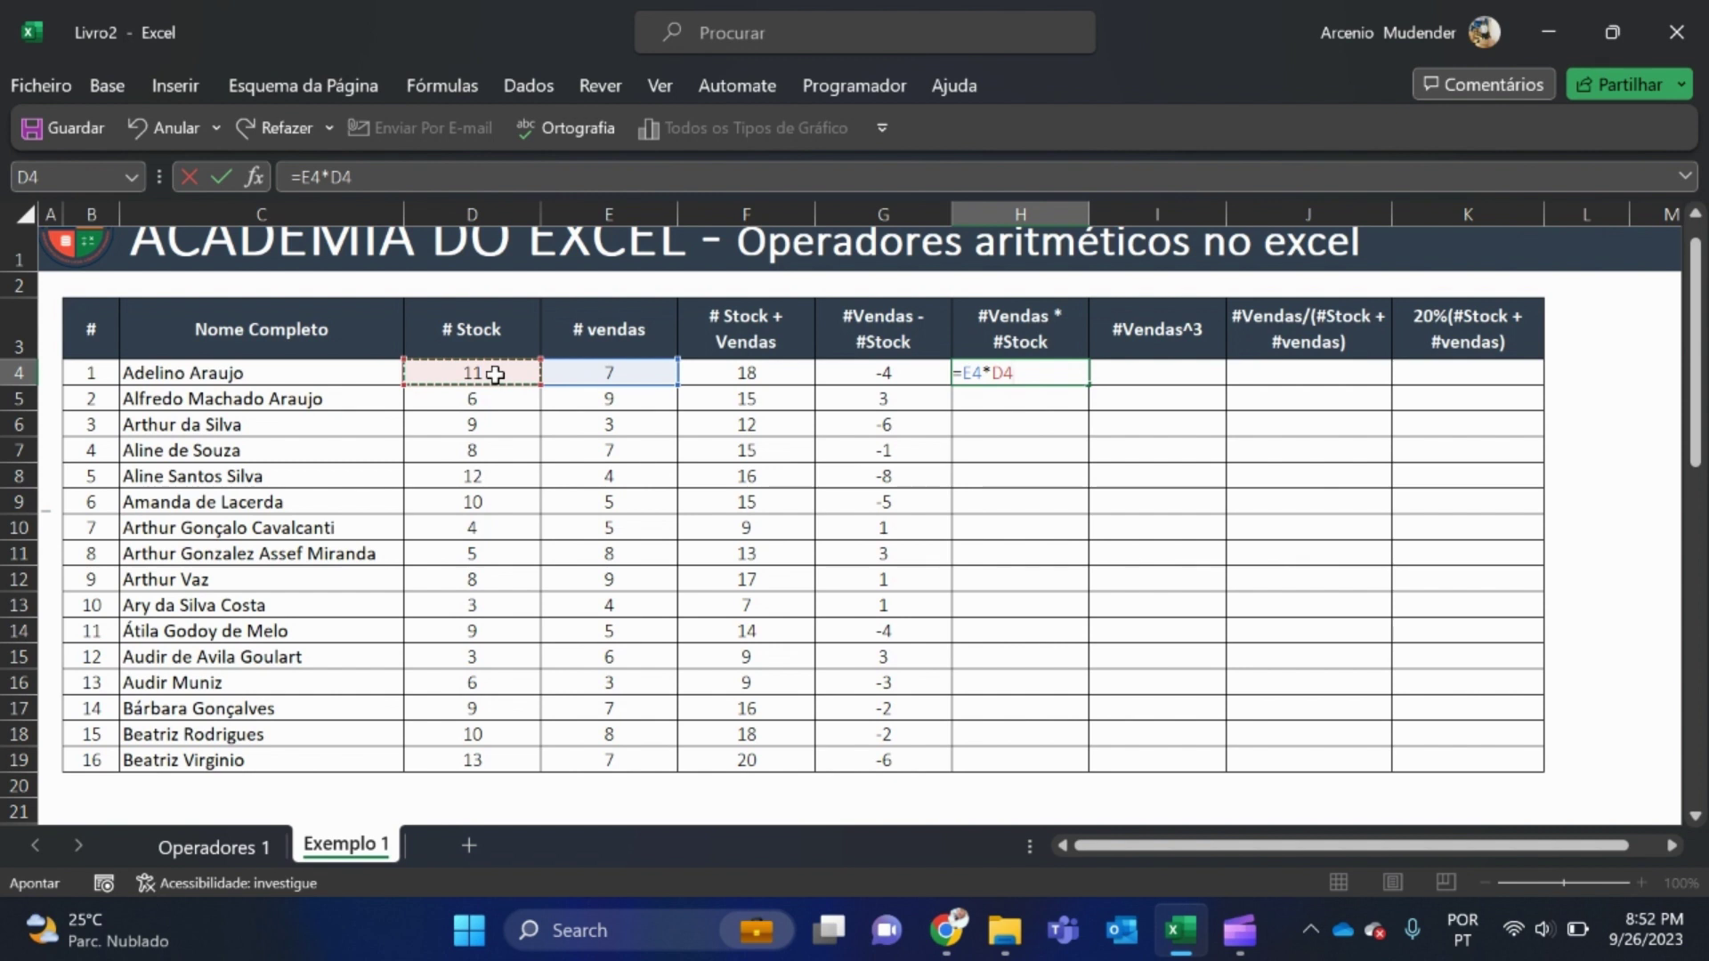
pyautogui.press('Return')
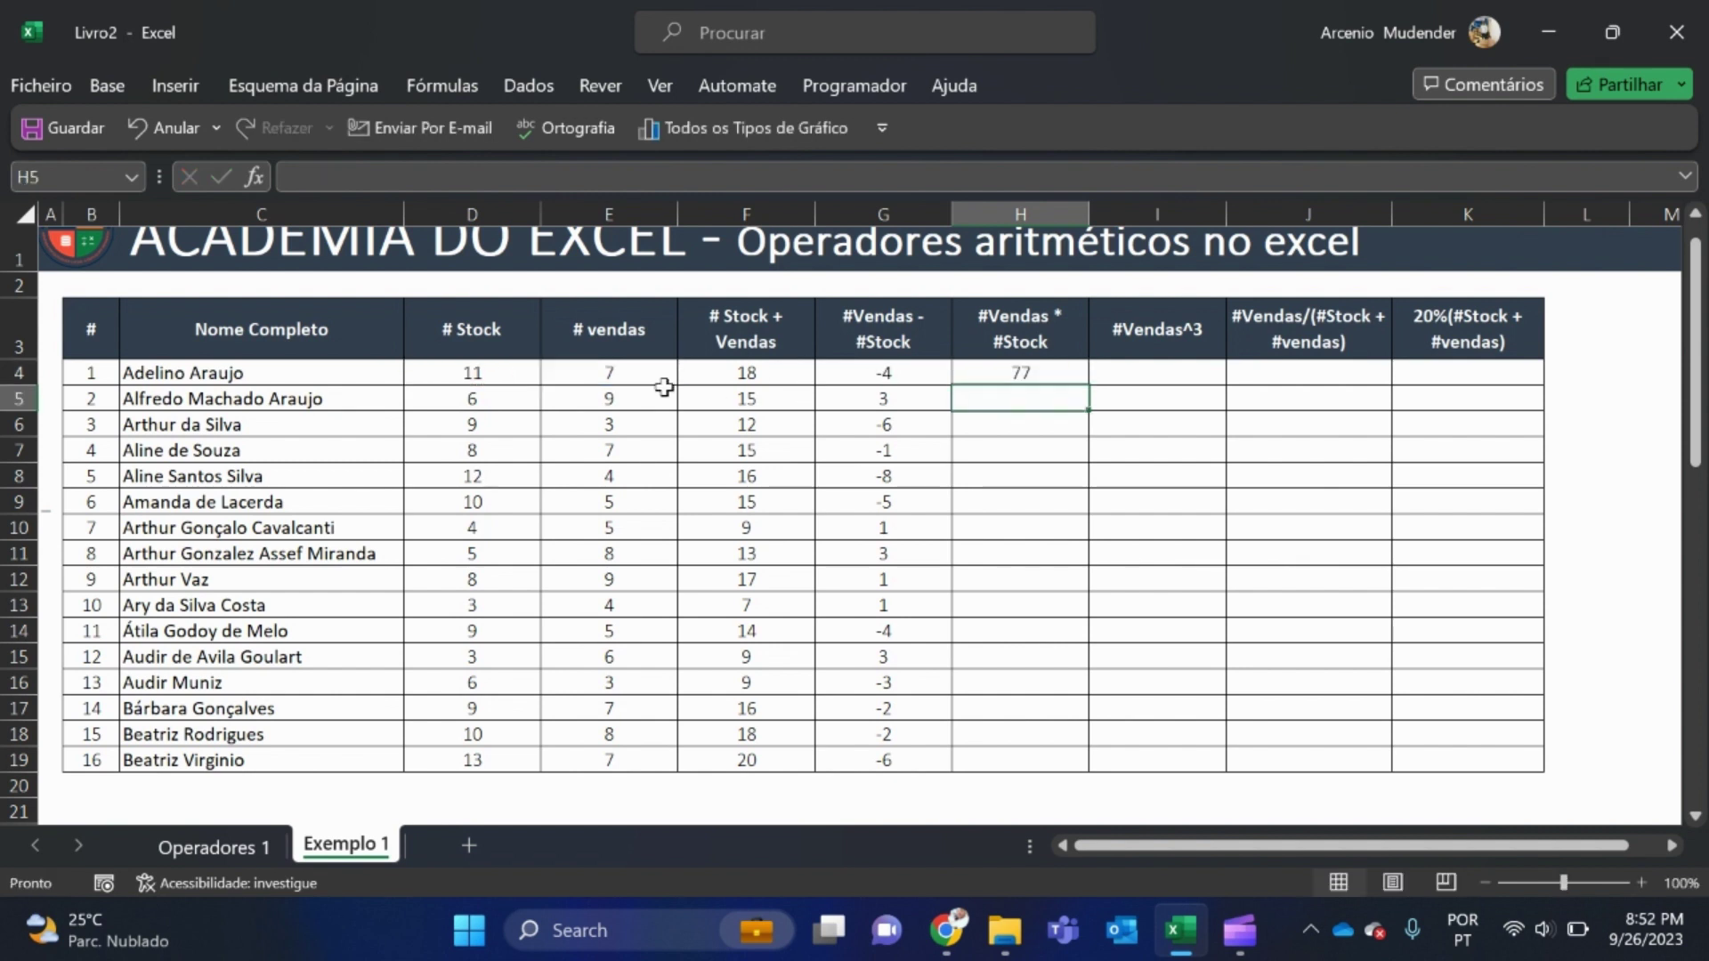
# - Fill the multiplication formula from H4 down through H19 in the #Vendas * #Stock column
pyautogui.click(610, 375)
pyautogui.click(525, 377)
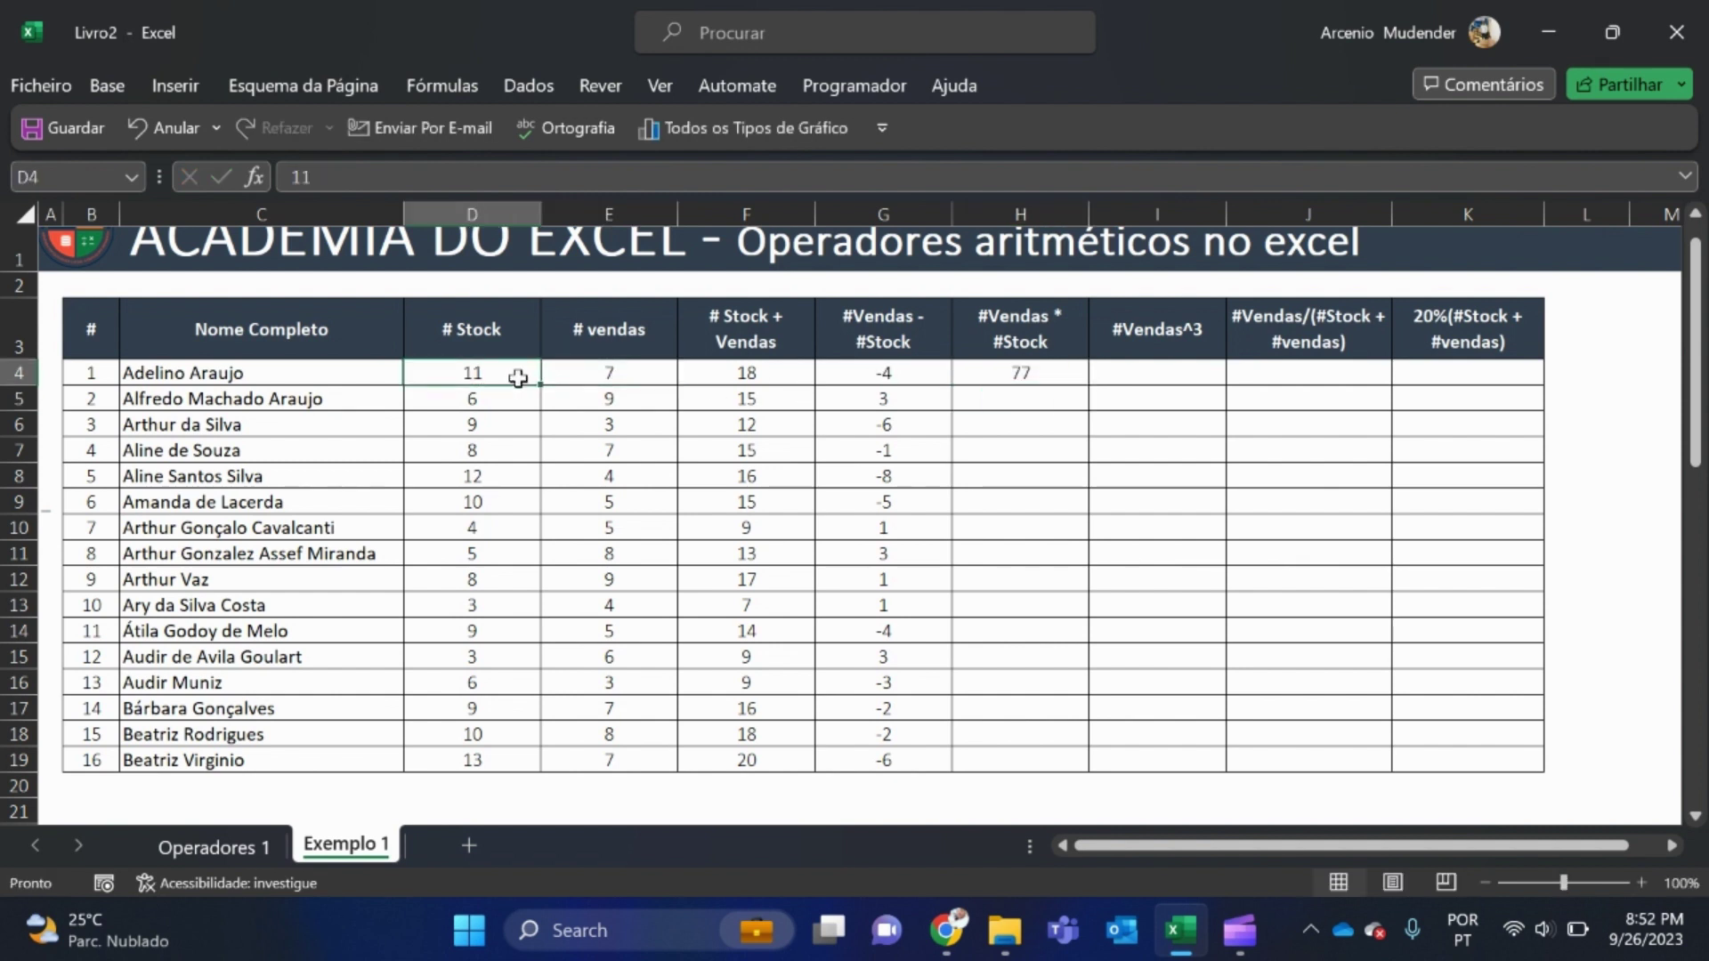
pyautogui.click(1008, 372)
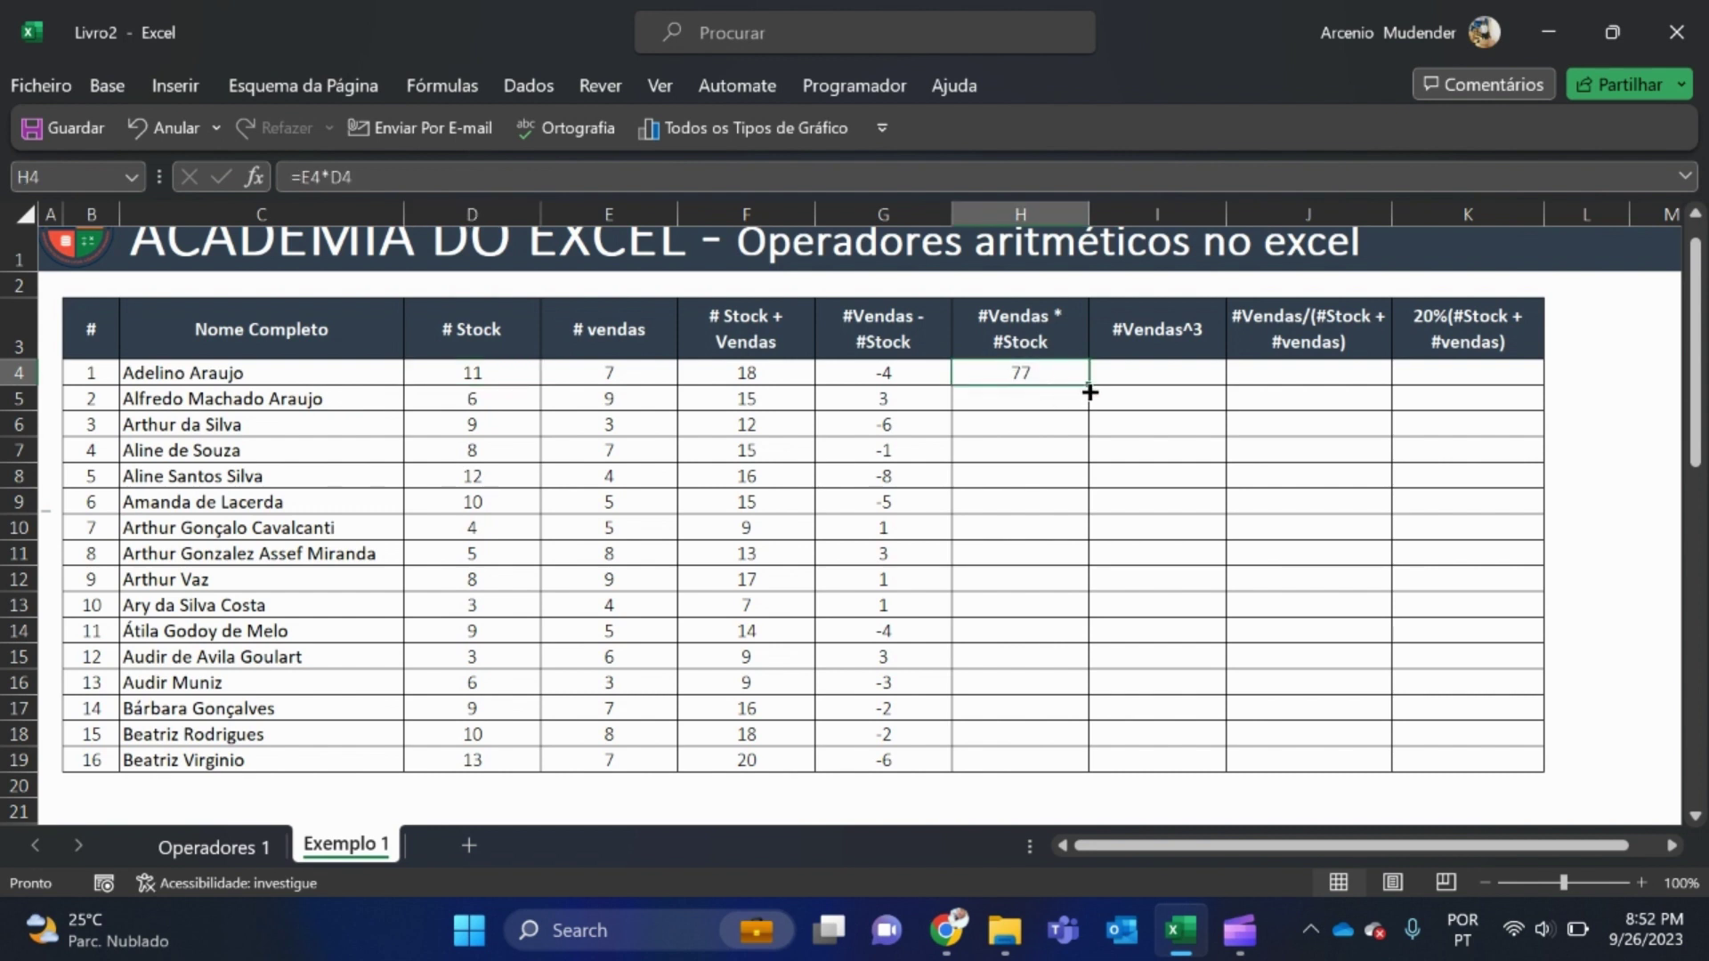
pyautogui.moveTo(1089, 386); pyautogui.dragTo(1093, 764)
# - Enter the formula =E4^3 in cell I4 to cube the sales value, leaving that cell selected
pyautogui.click(1180, 368)
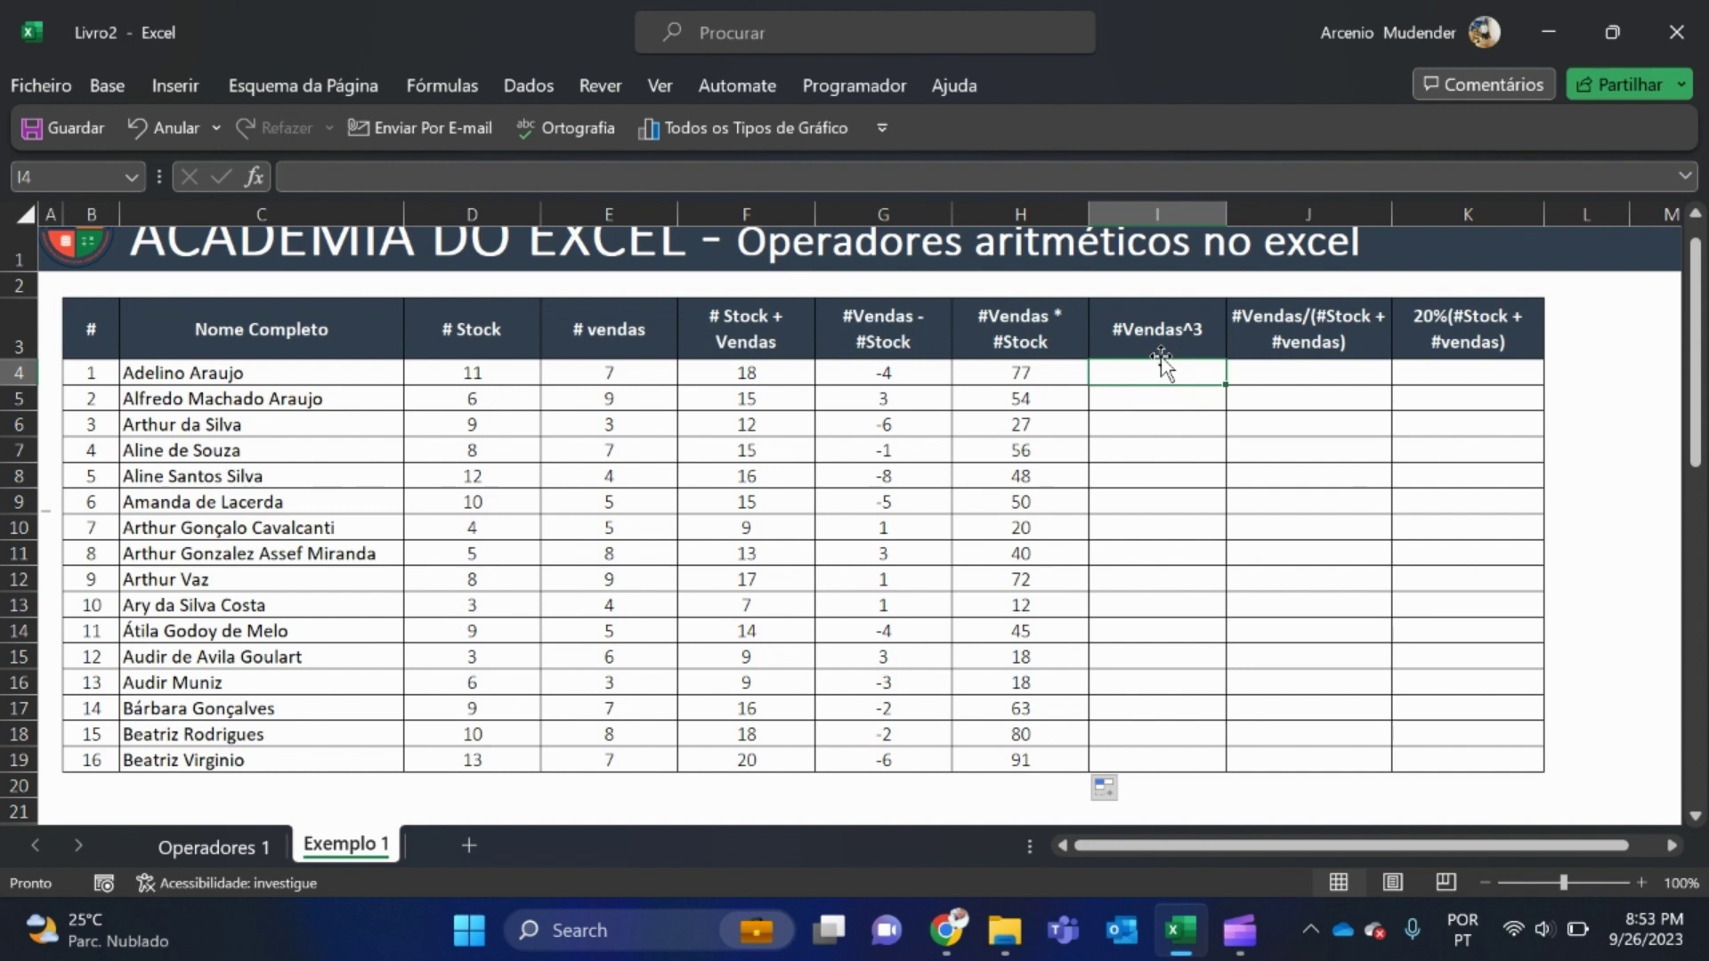
pyautogui.write('=')
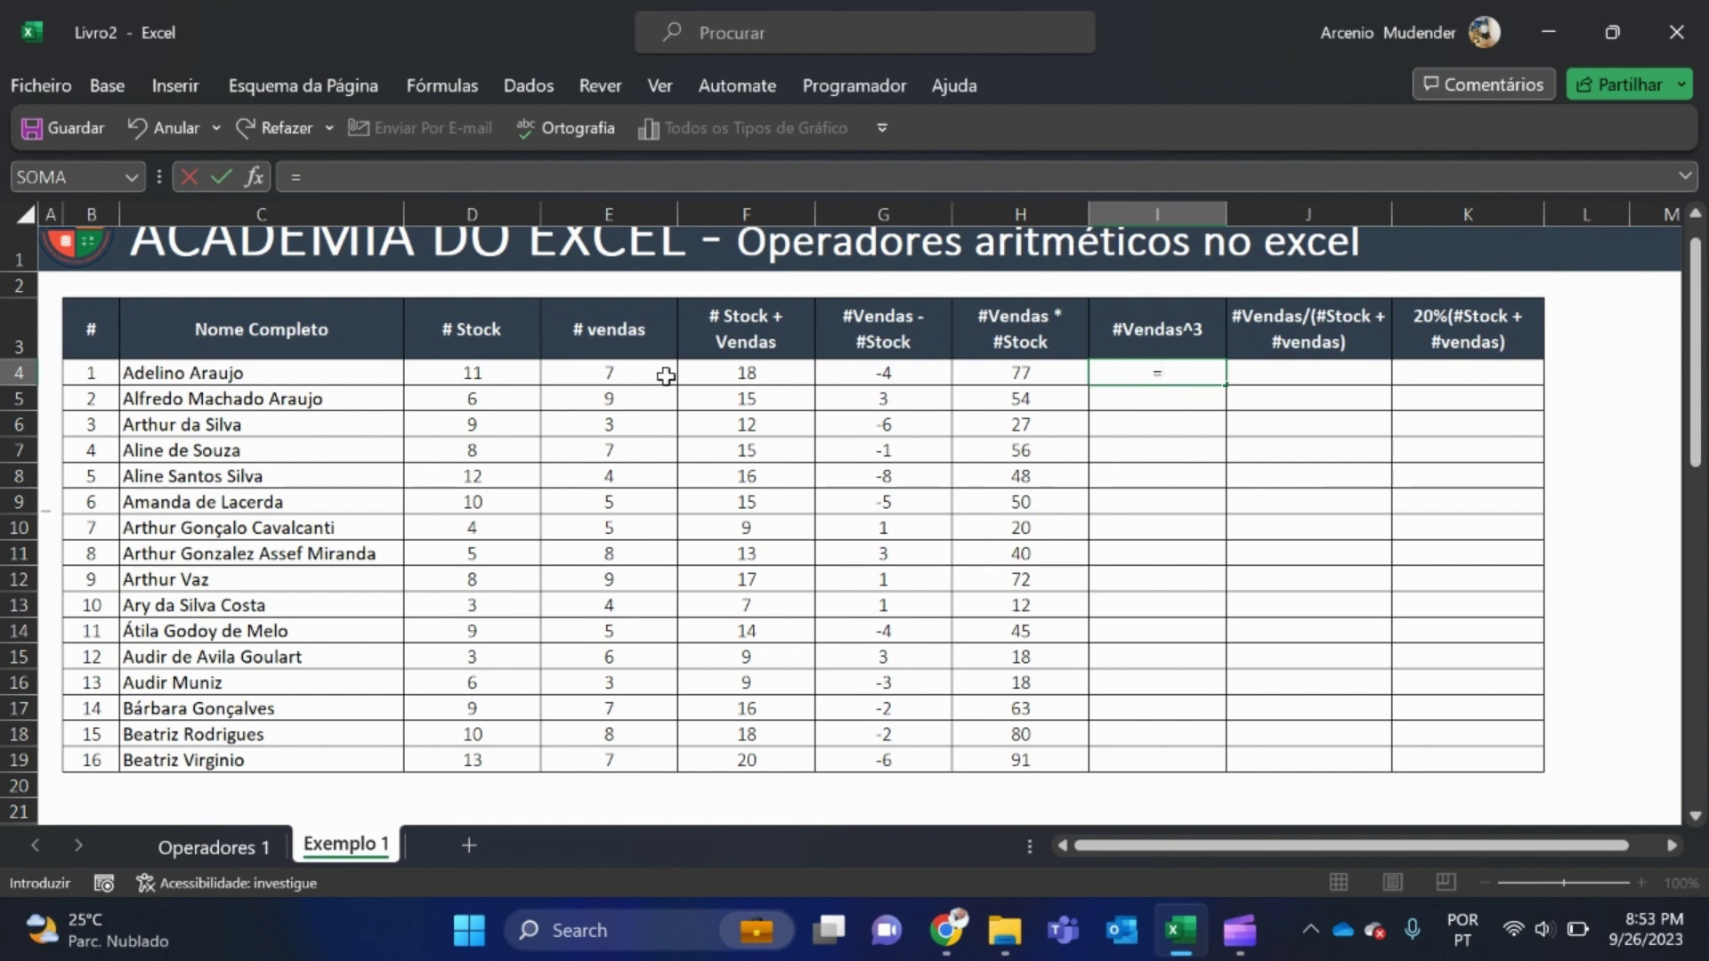
pyautogui.click(647, 374)
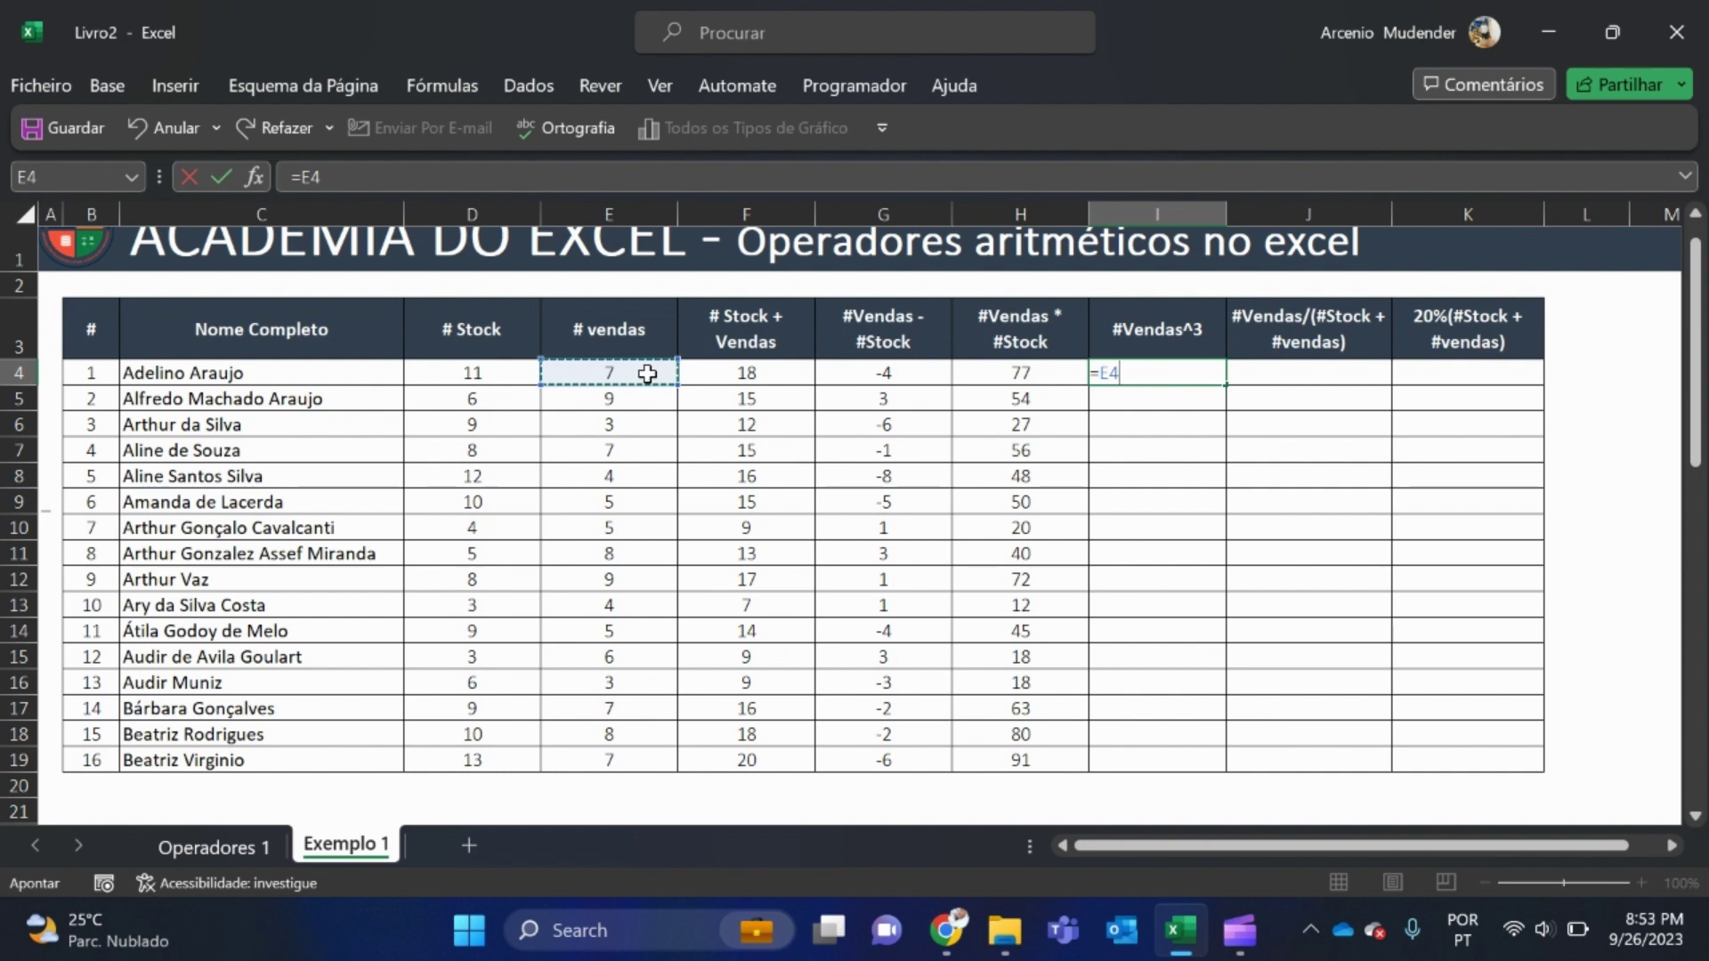
pyautogui.write('^3')
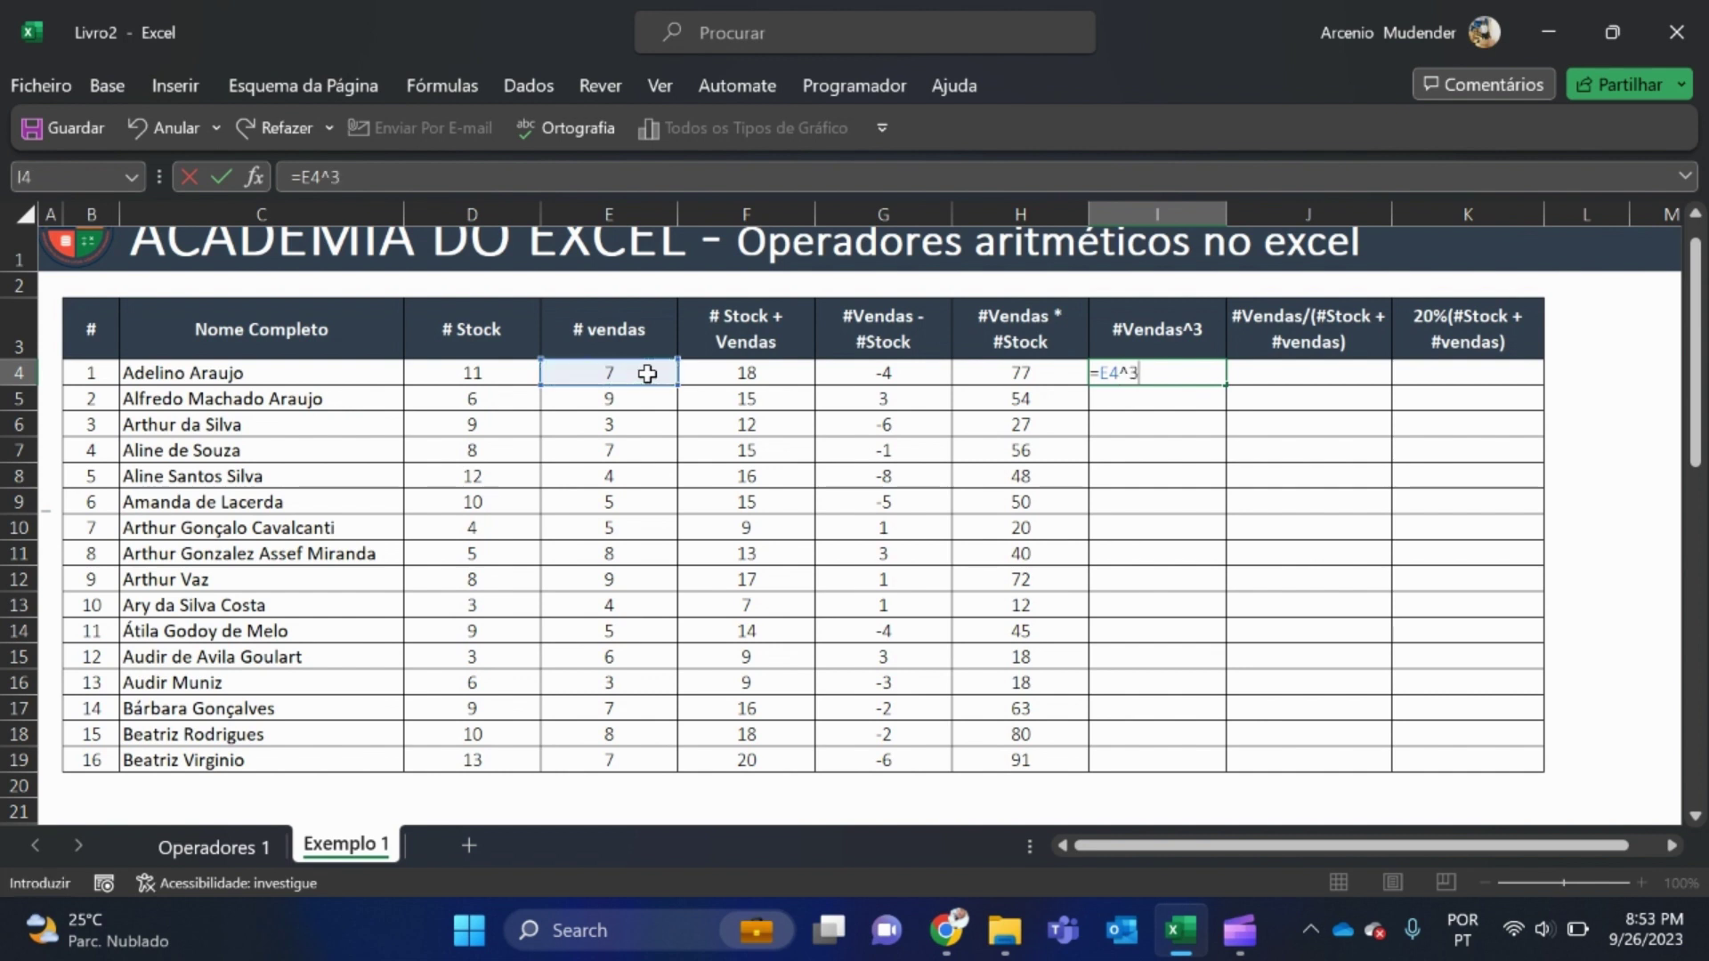
pyautogui.press('Return')
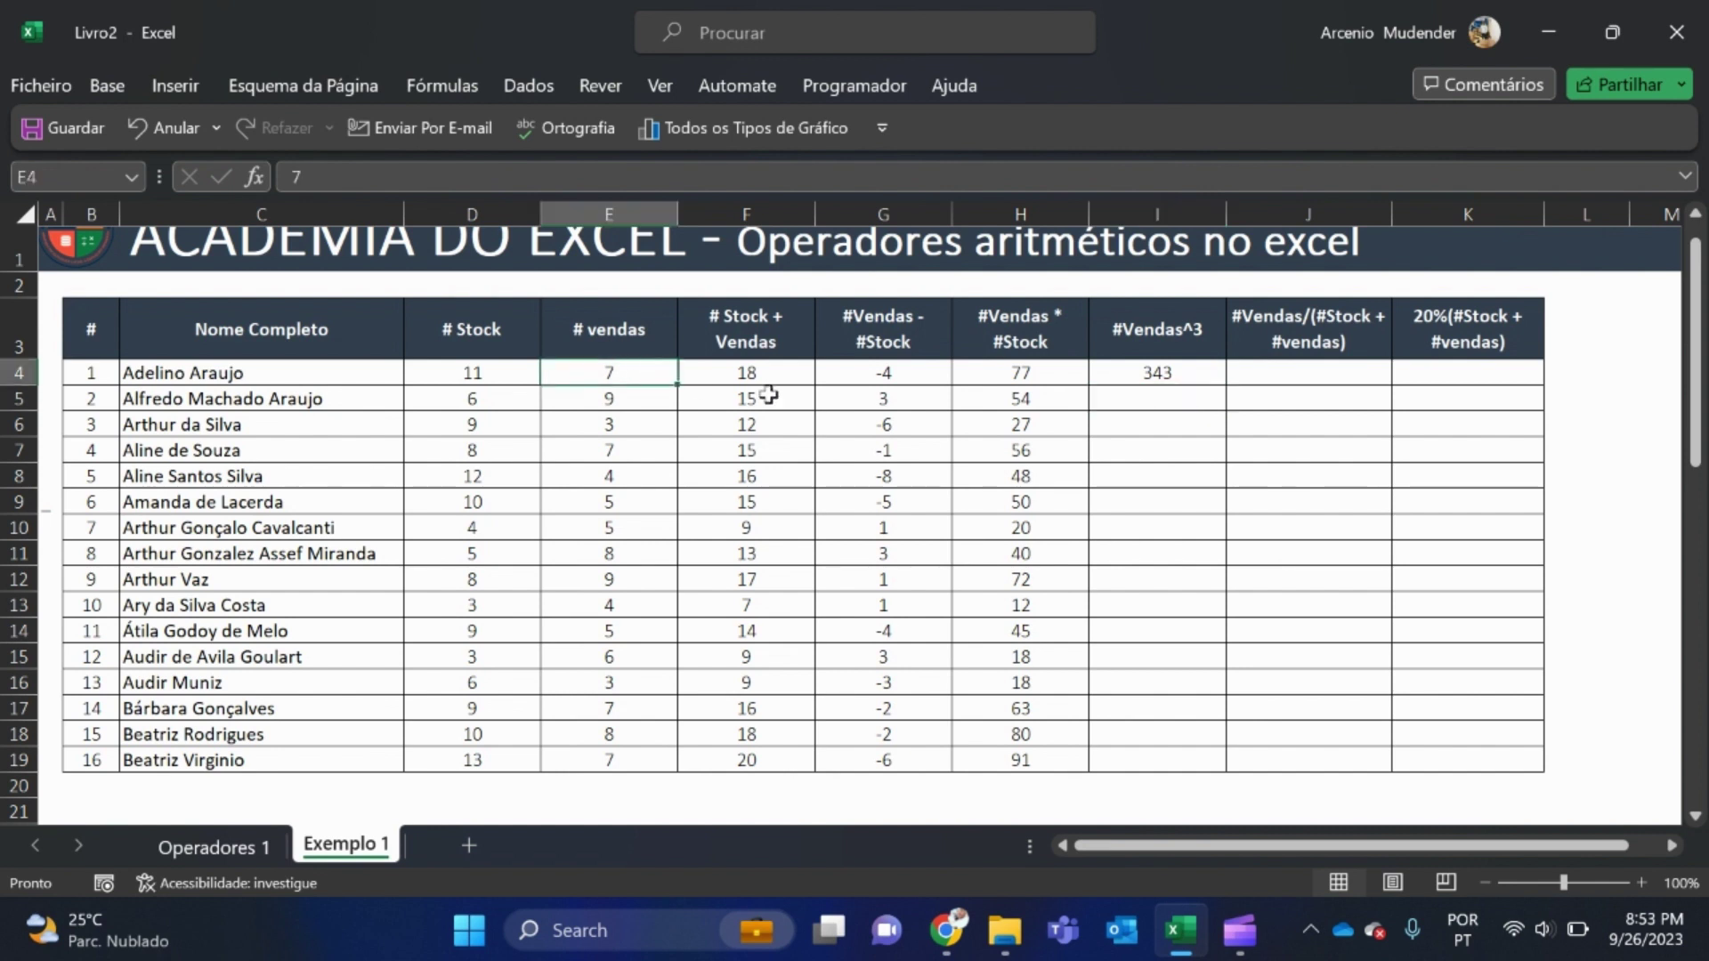
pyautogui.click(1119, 371)
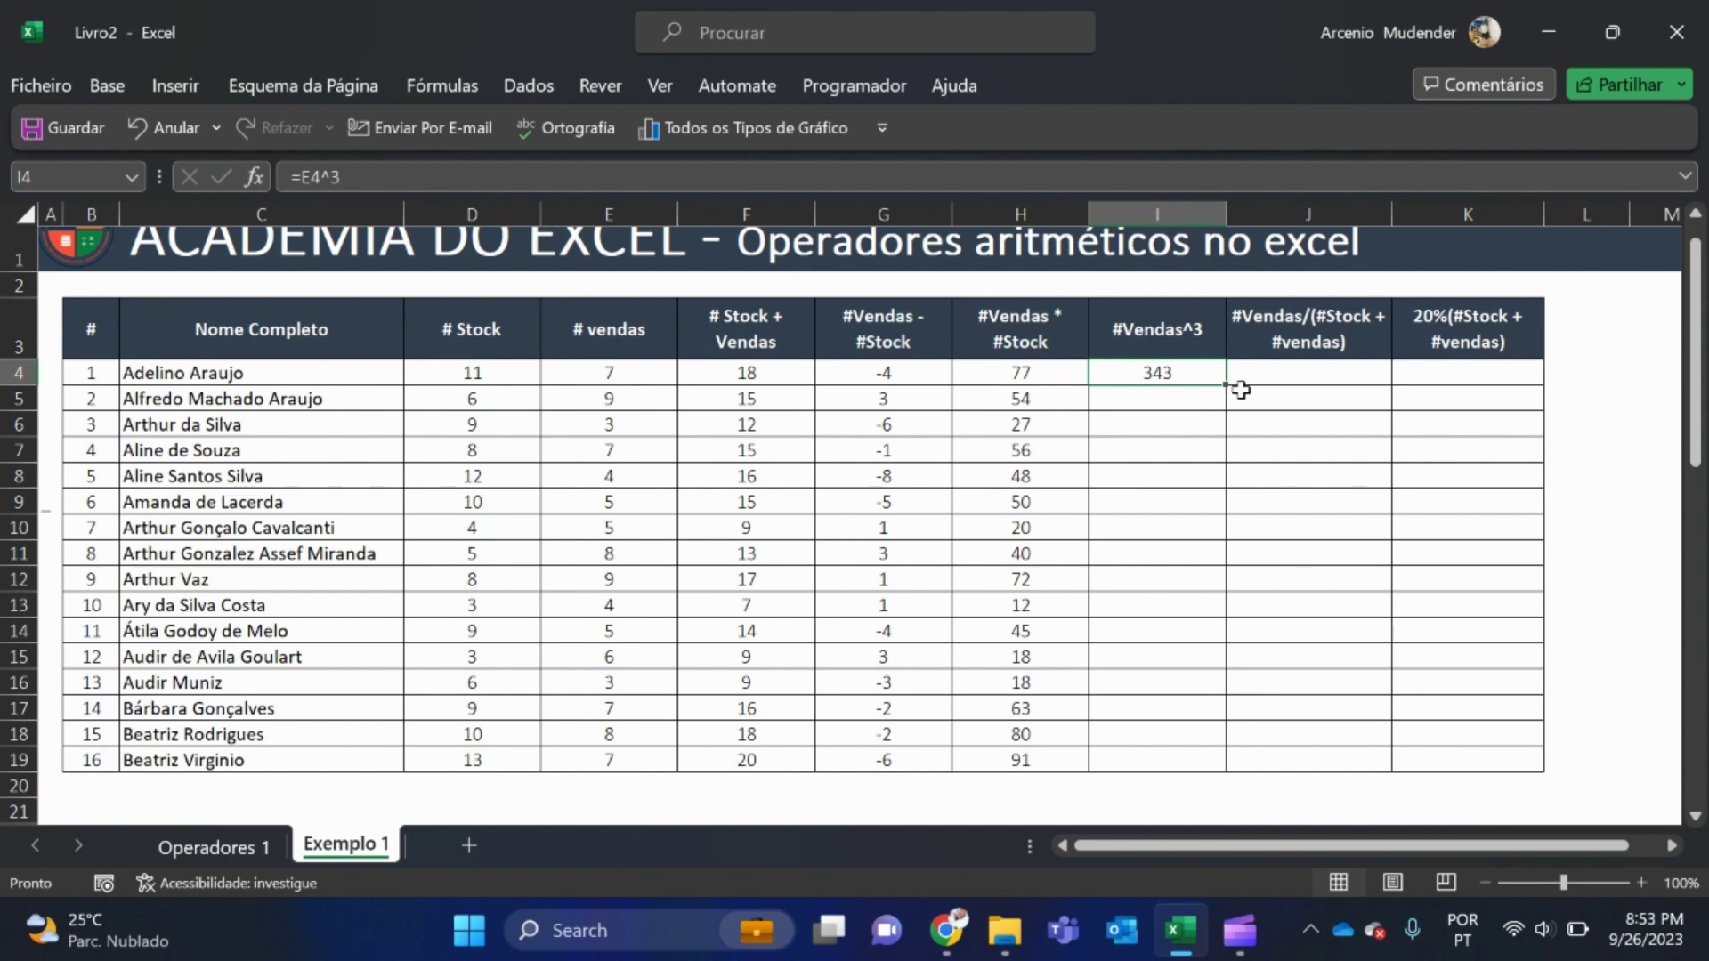
# - Fill the cubing formula from I4 down through I19 in the #Vendas^3 column
pyautogui.moveTo(1229, 389); pyautogui.dragTo(1215, 764)
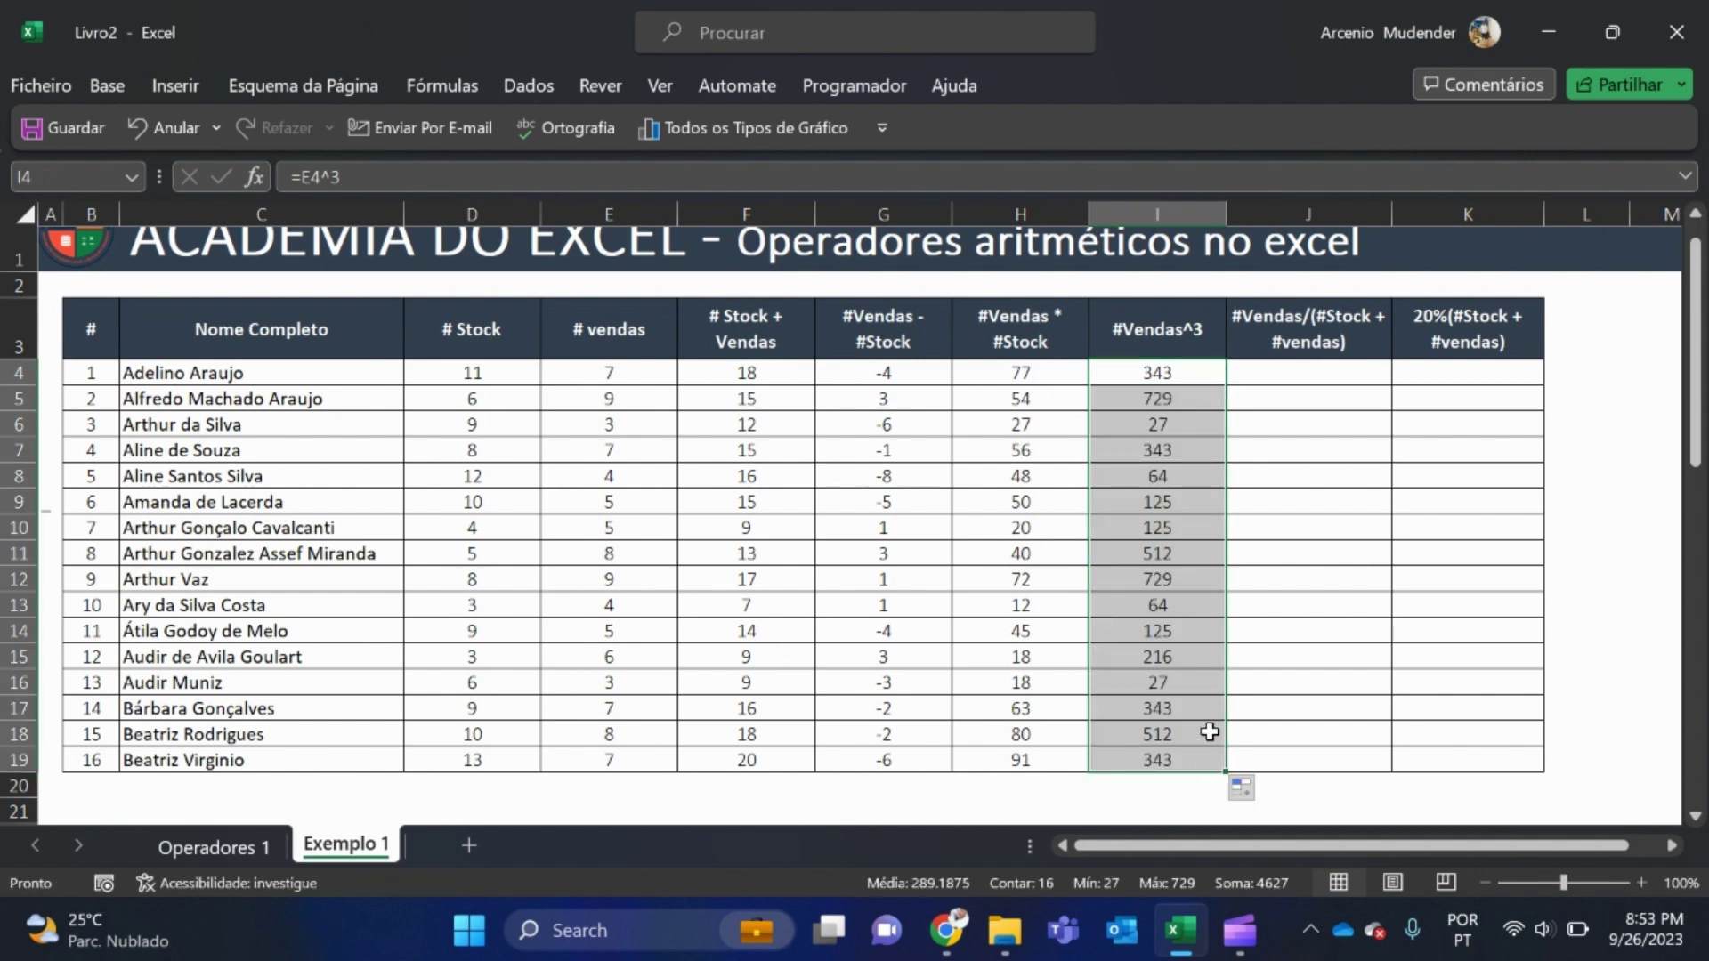
pyautogui.click(1173, 553)
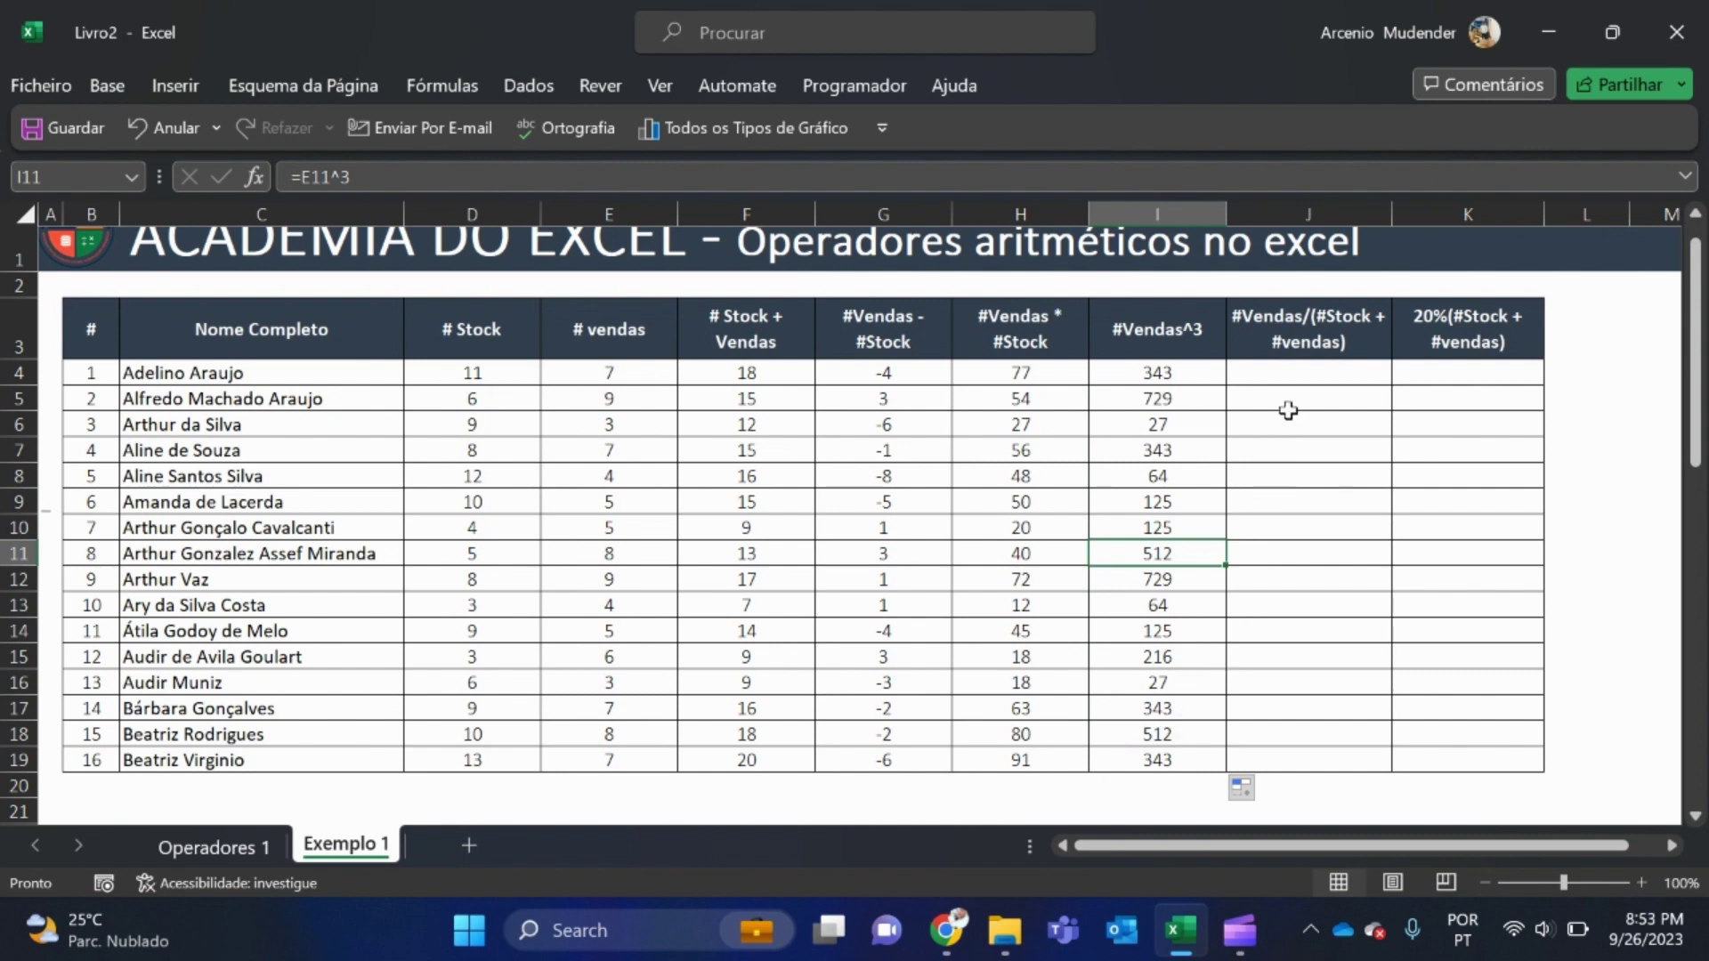
# - Enter the formula =E4/(D4+E4) in cell J4 to divide sales by the sum of stock and sales
pyautogui.click(1291, 380)
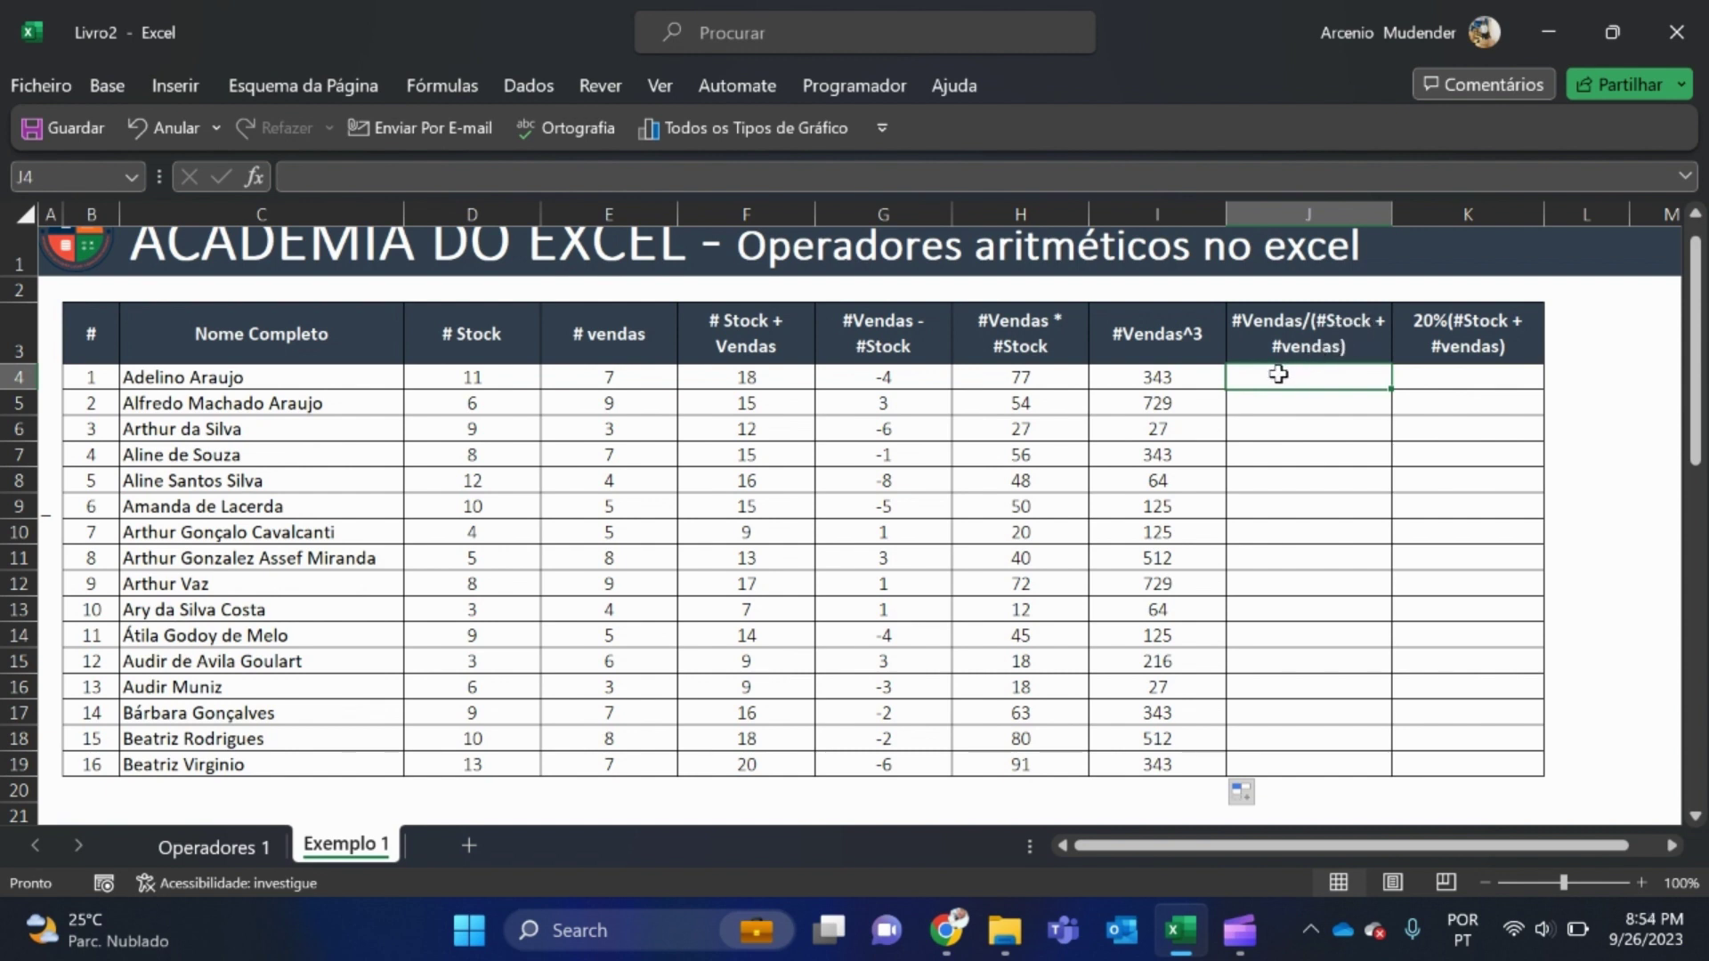
pyautogui.write('=')
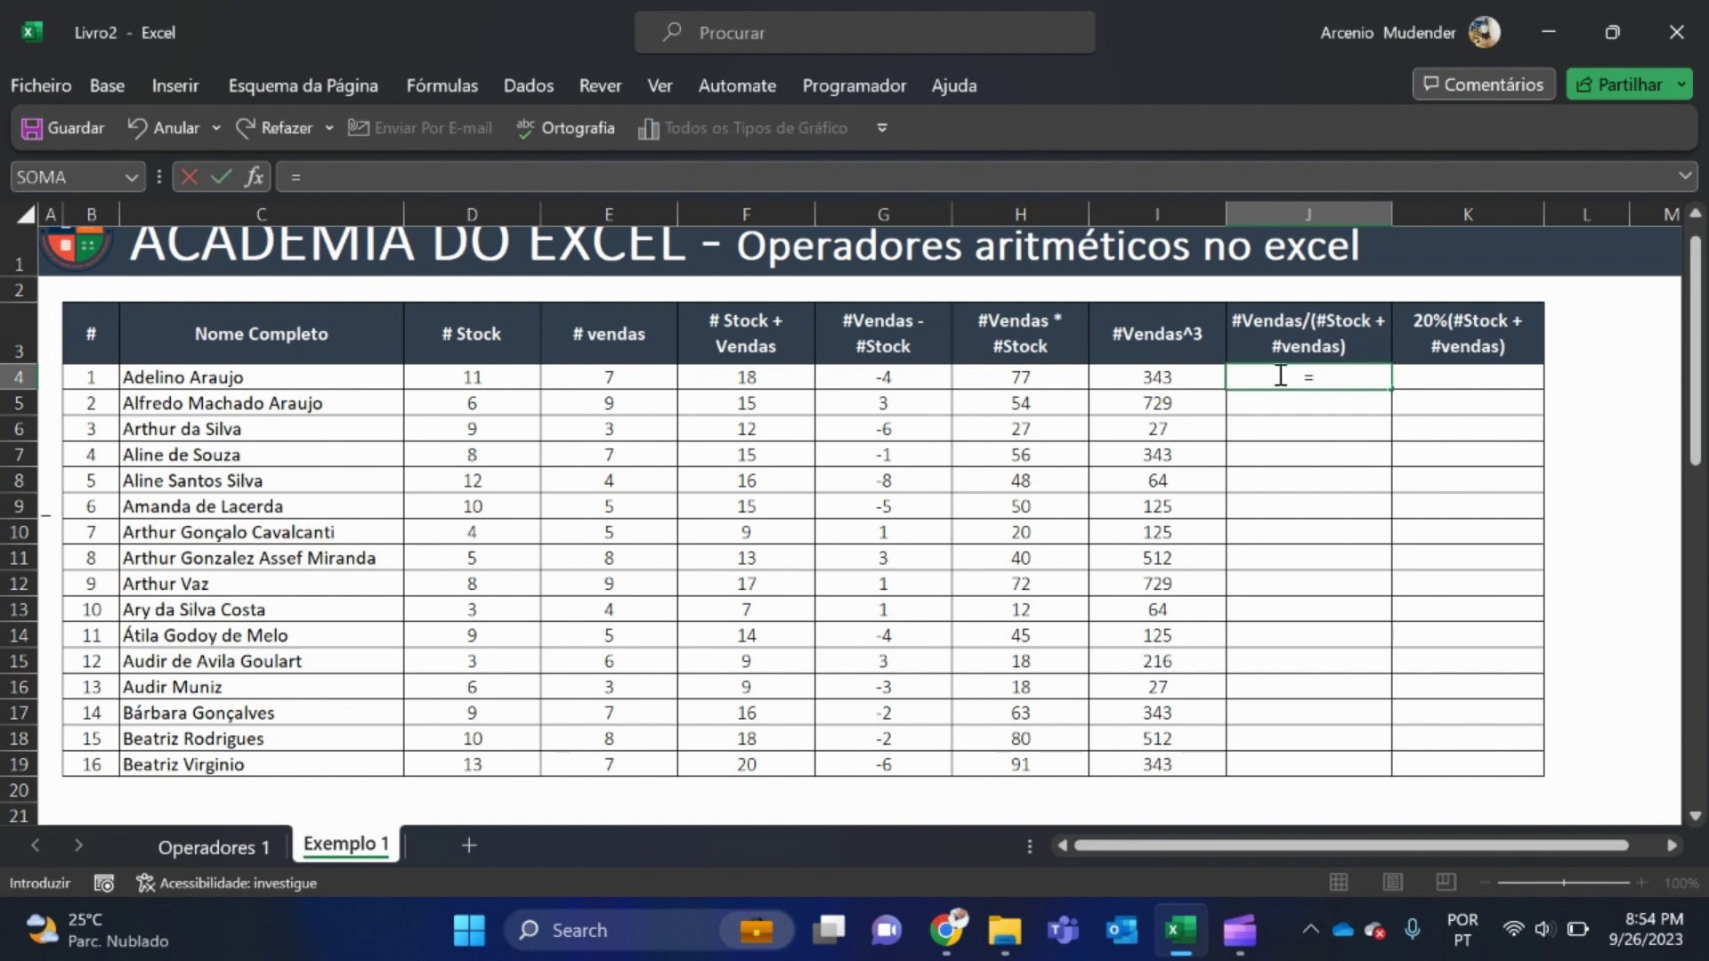
pyautogui.click(645, 381)
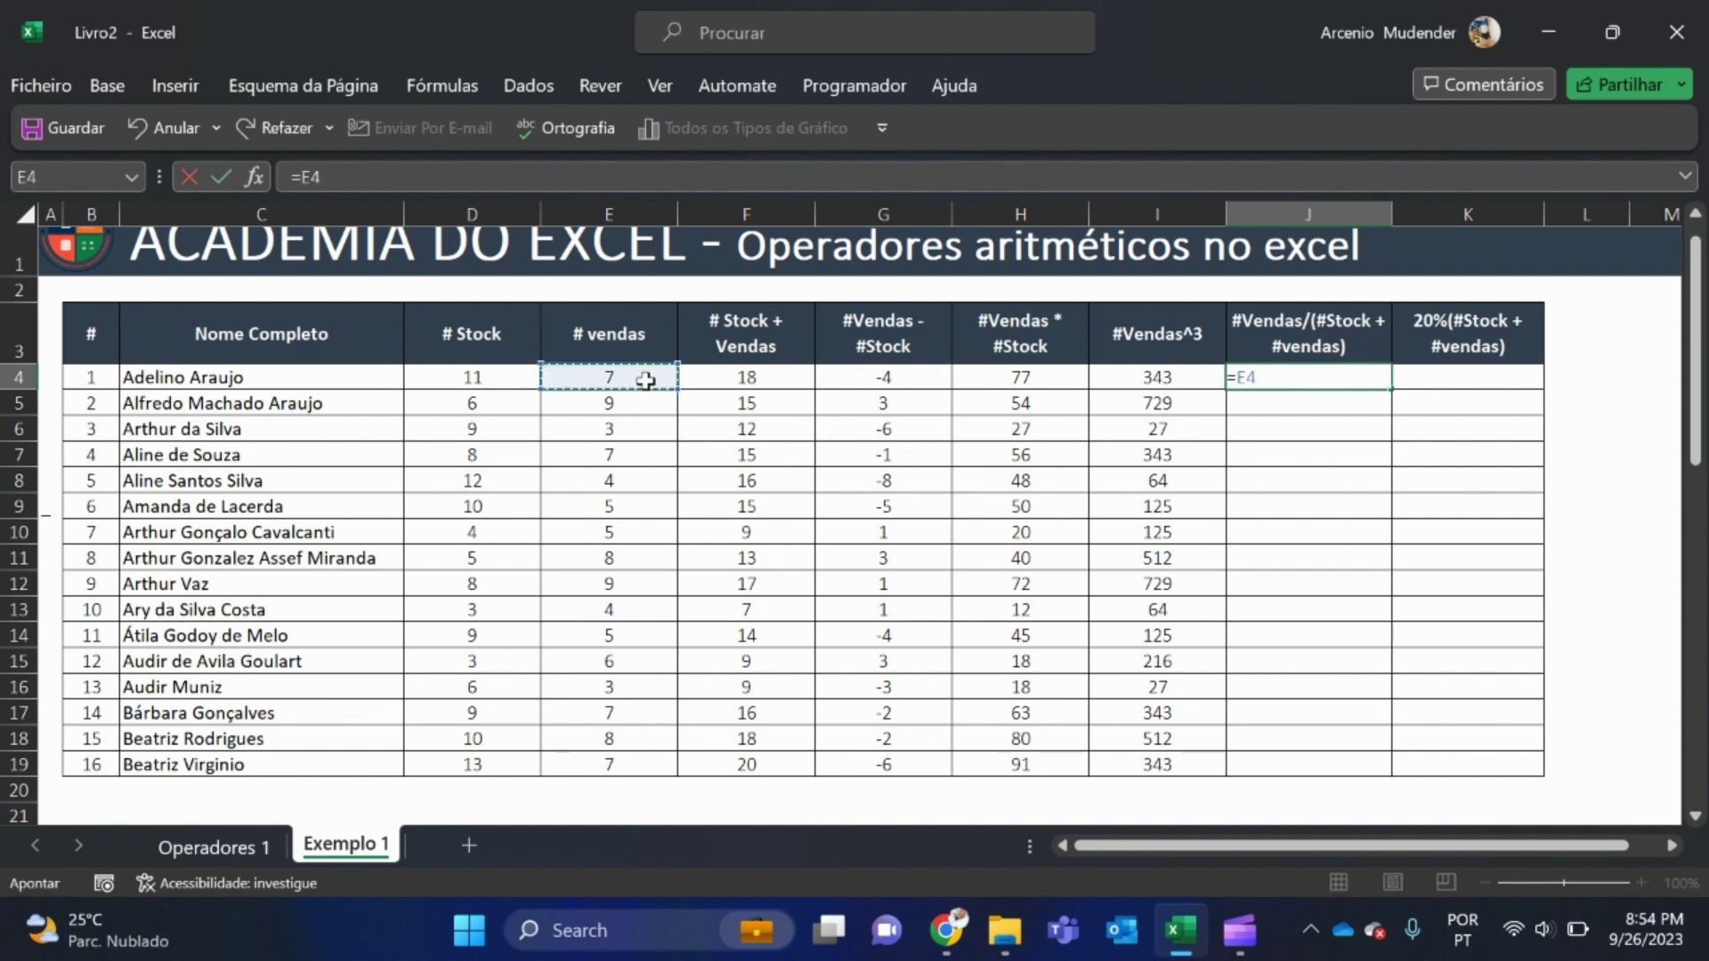
pyautogui.write('/(')
pyautogui.click(455, 380)
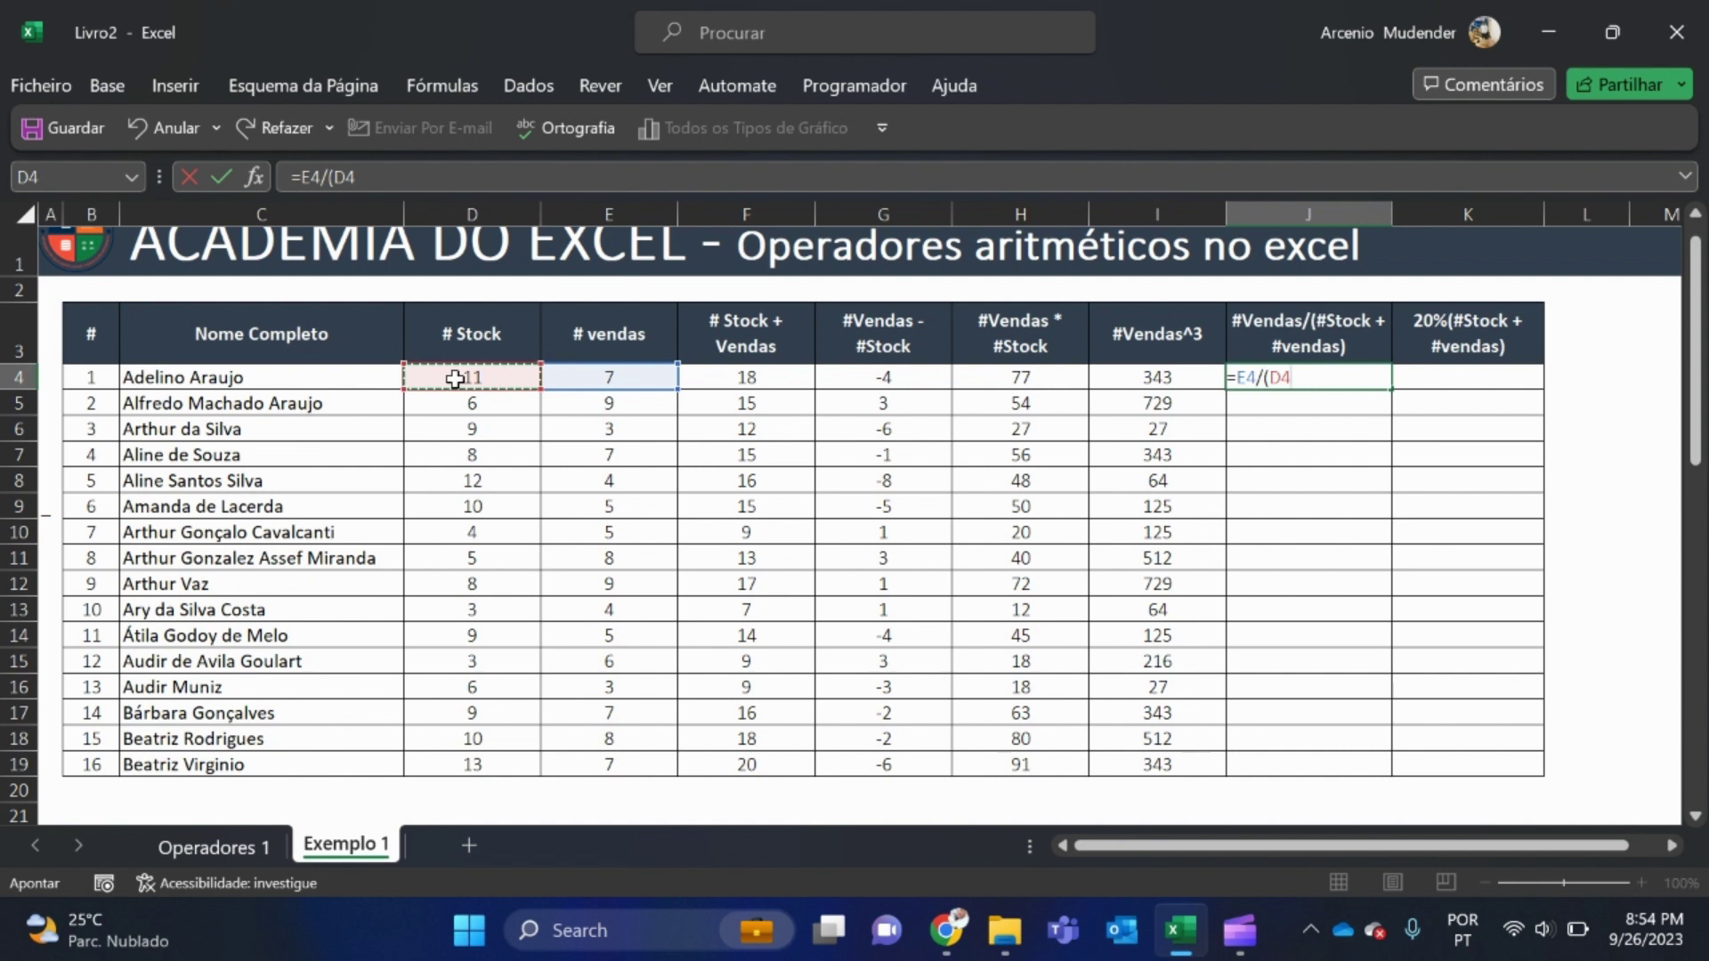
pyautogui.write('+')
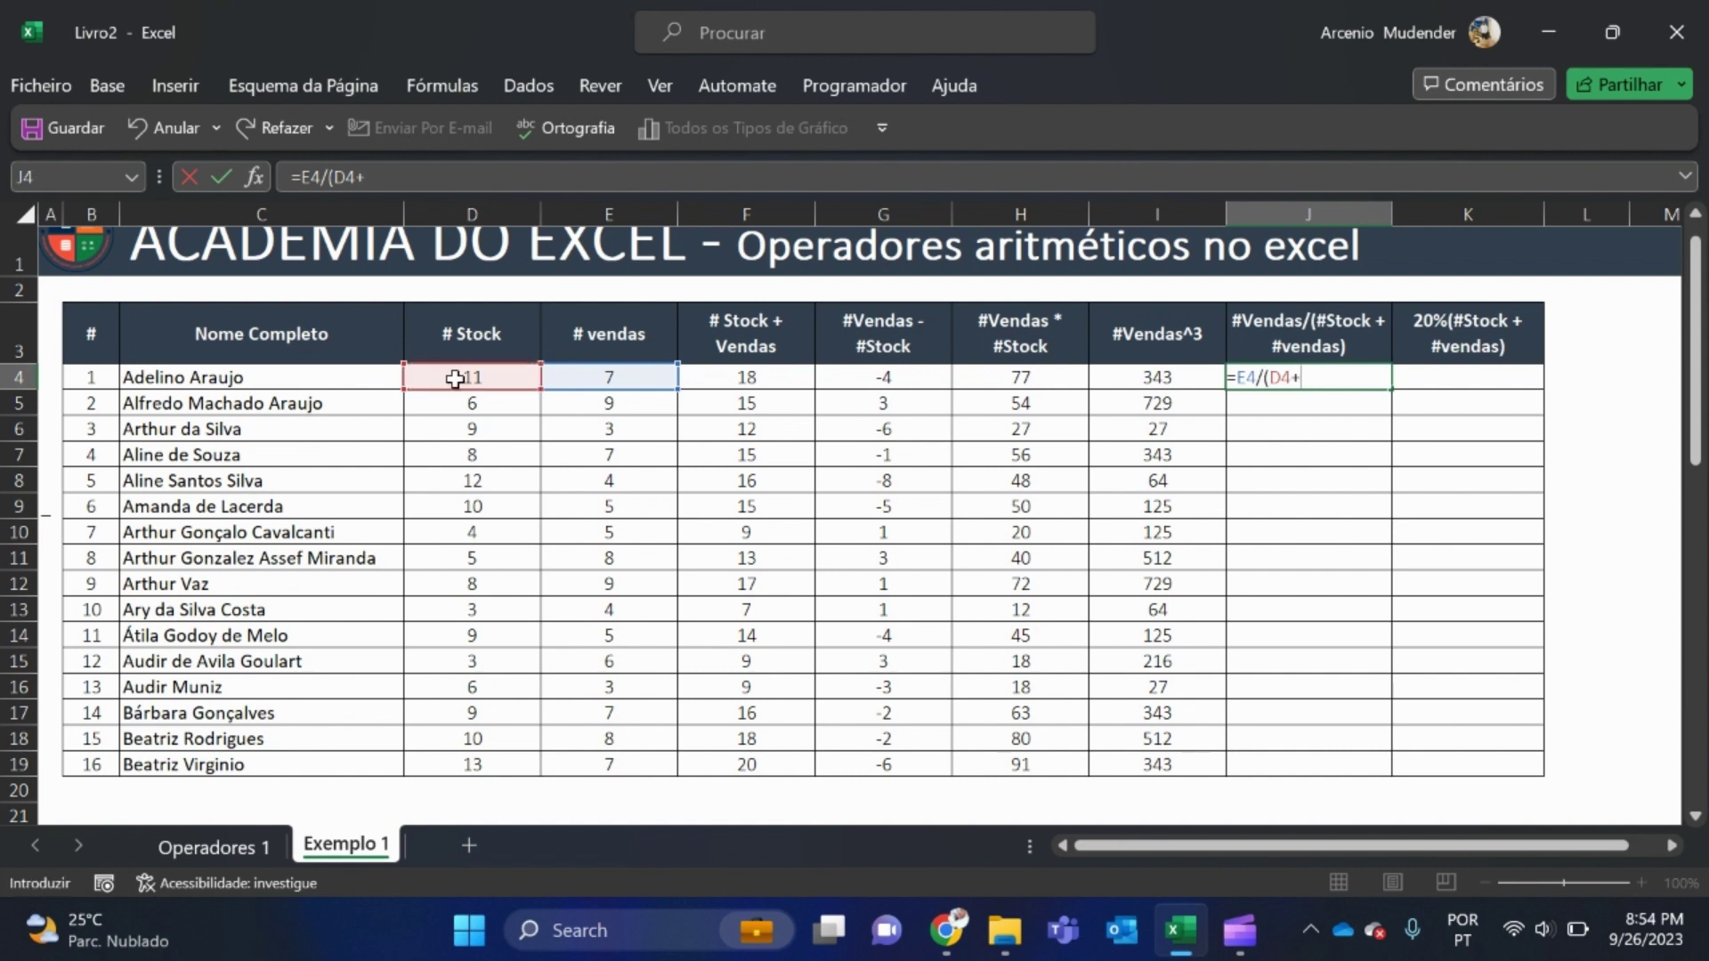
pyautogui.click(590, 377)
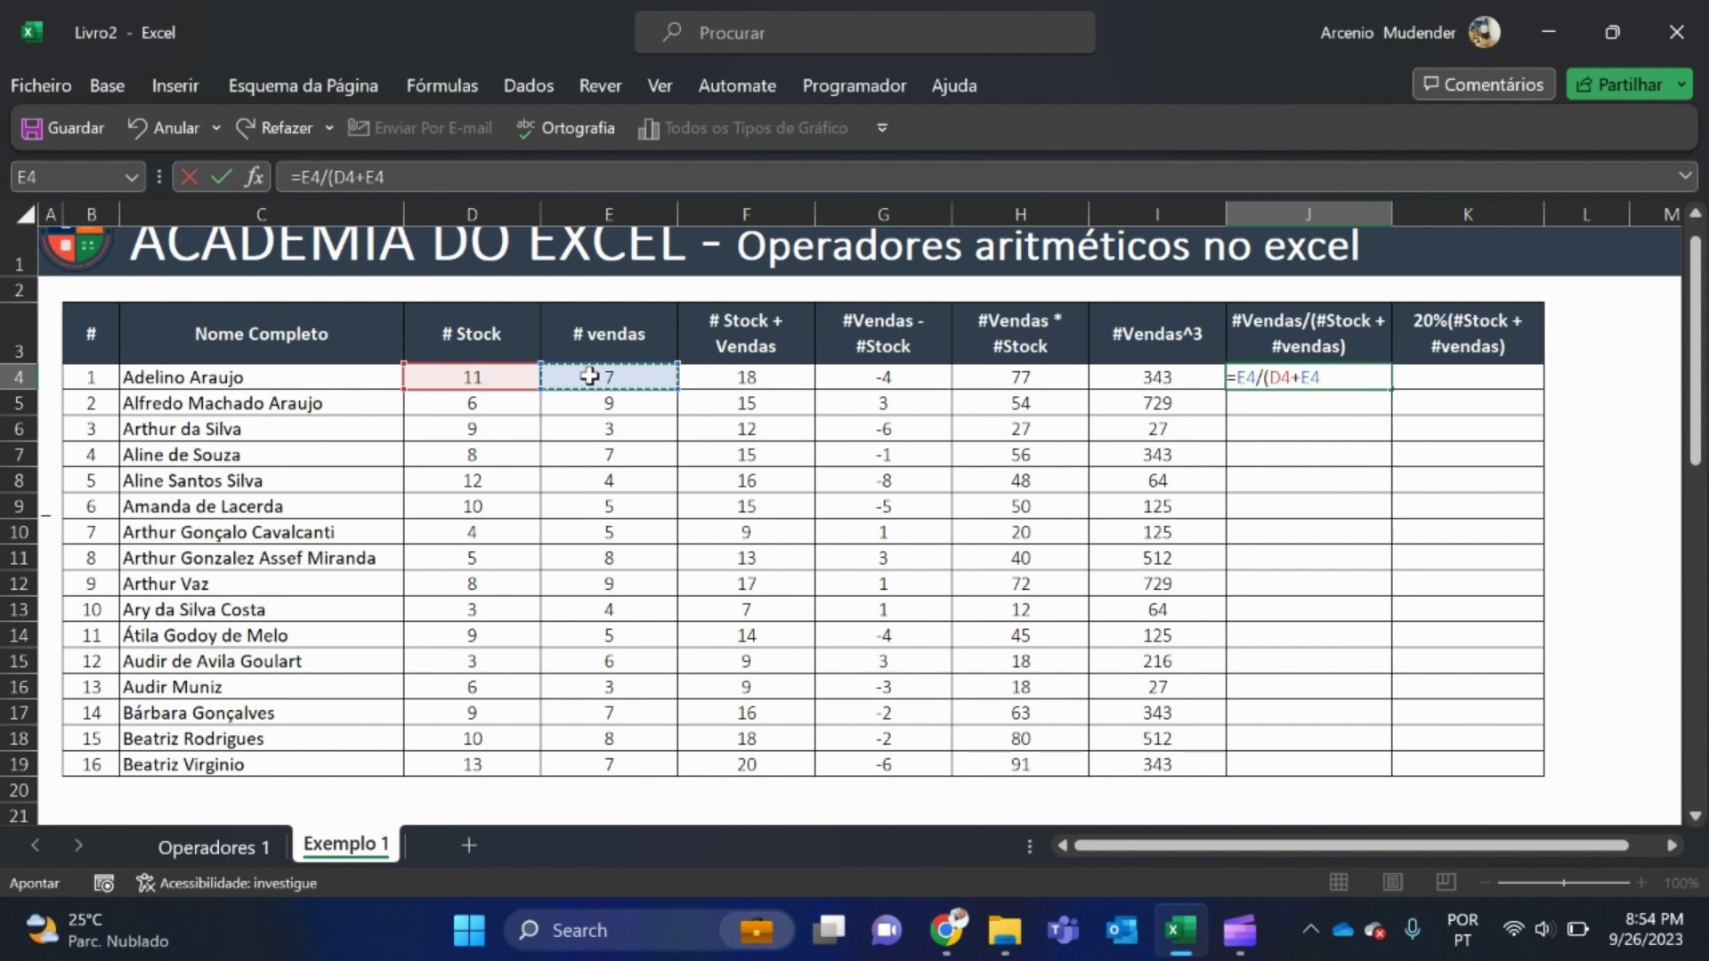
pyautogui.write(')')
pyautogui.press('Return')
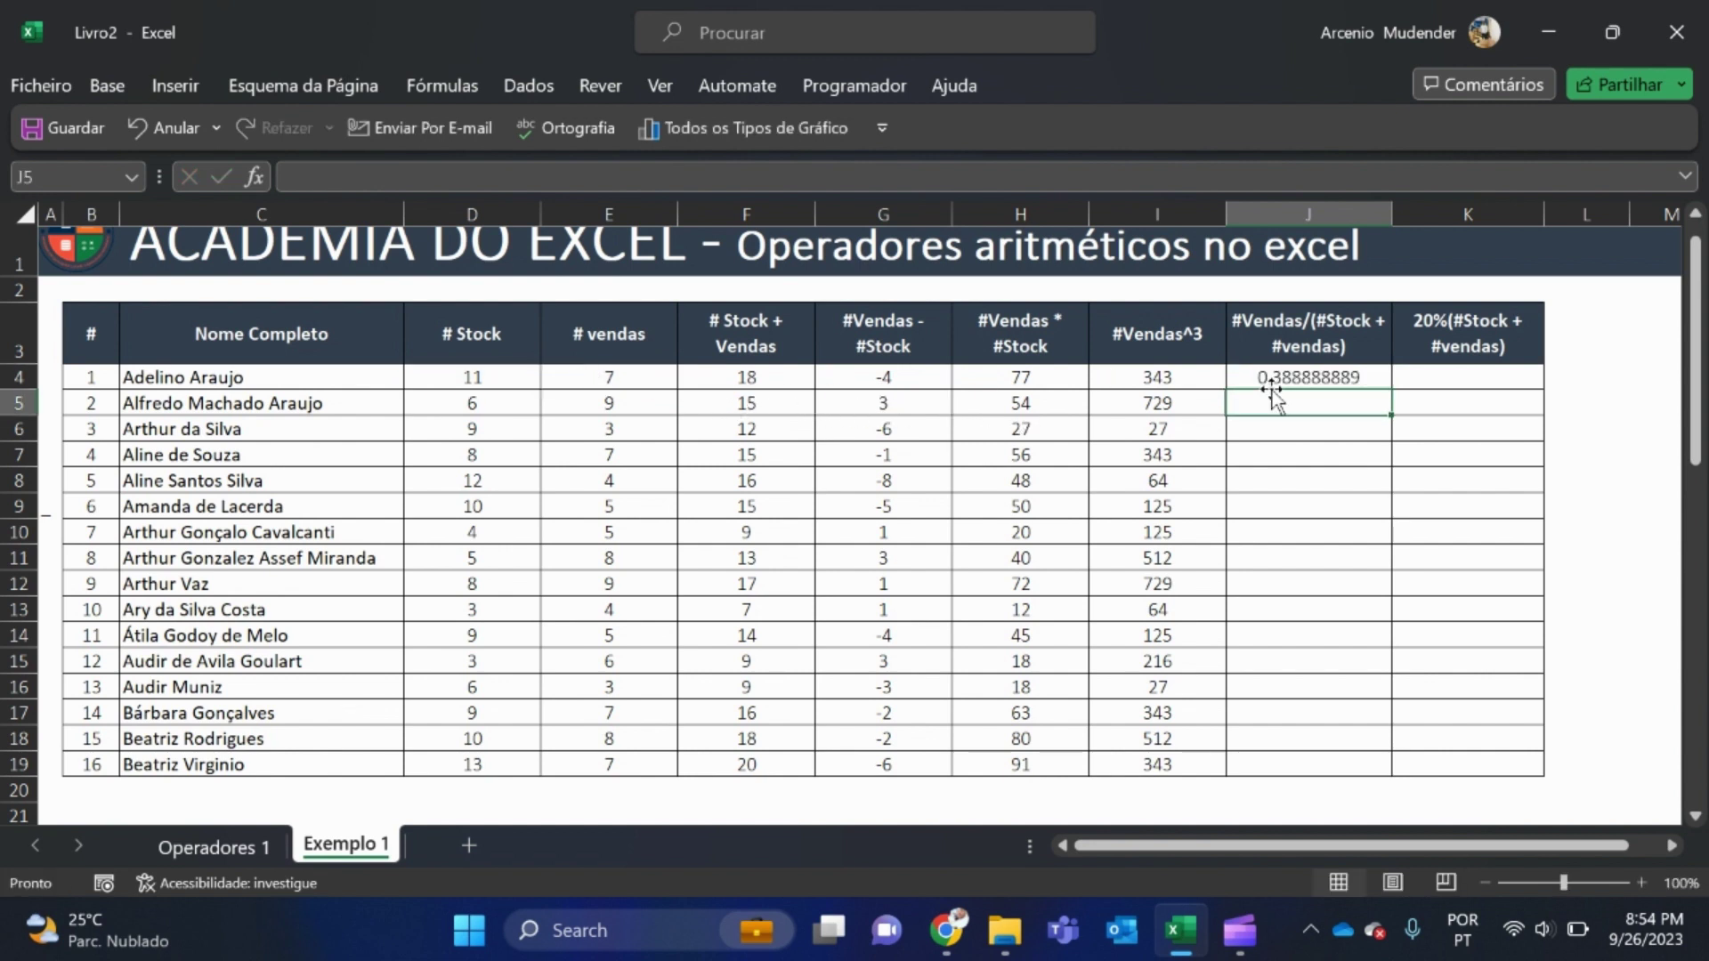
# - Reduce the number format of cell J4 to two decimal places
pyautogui.click(1341, 377)
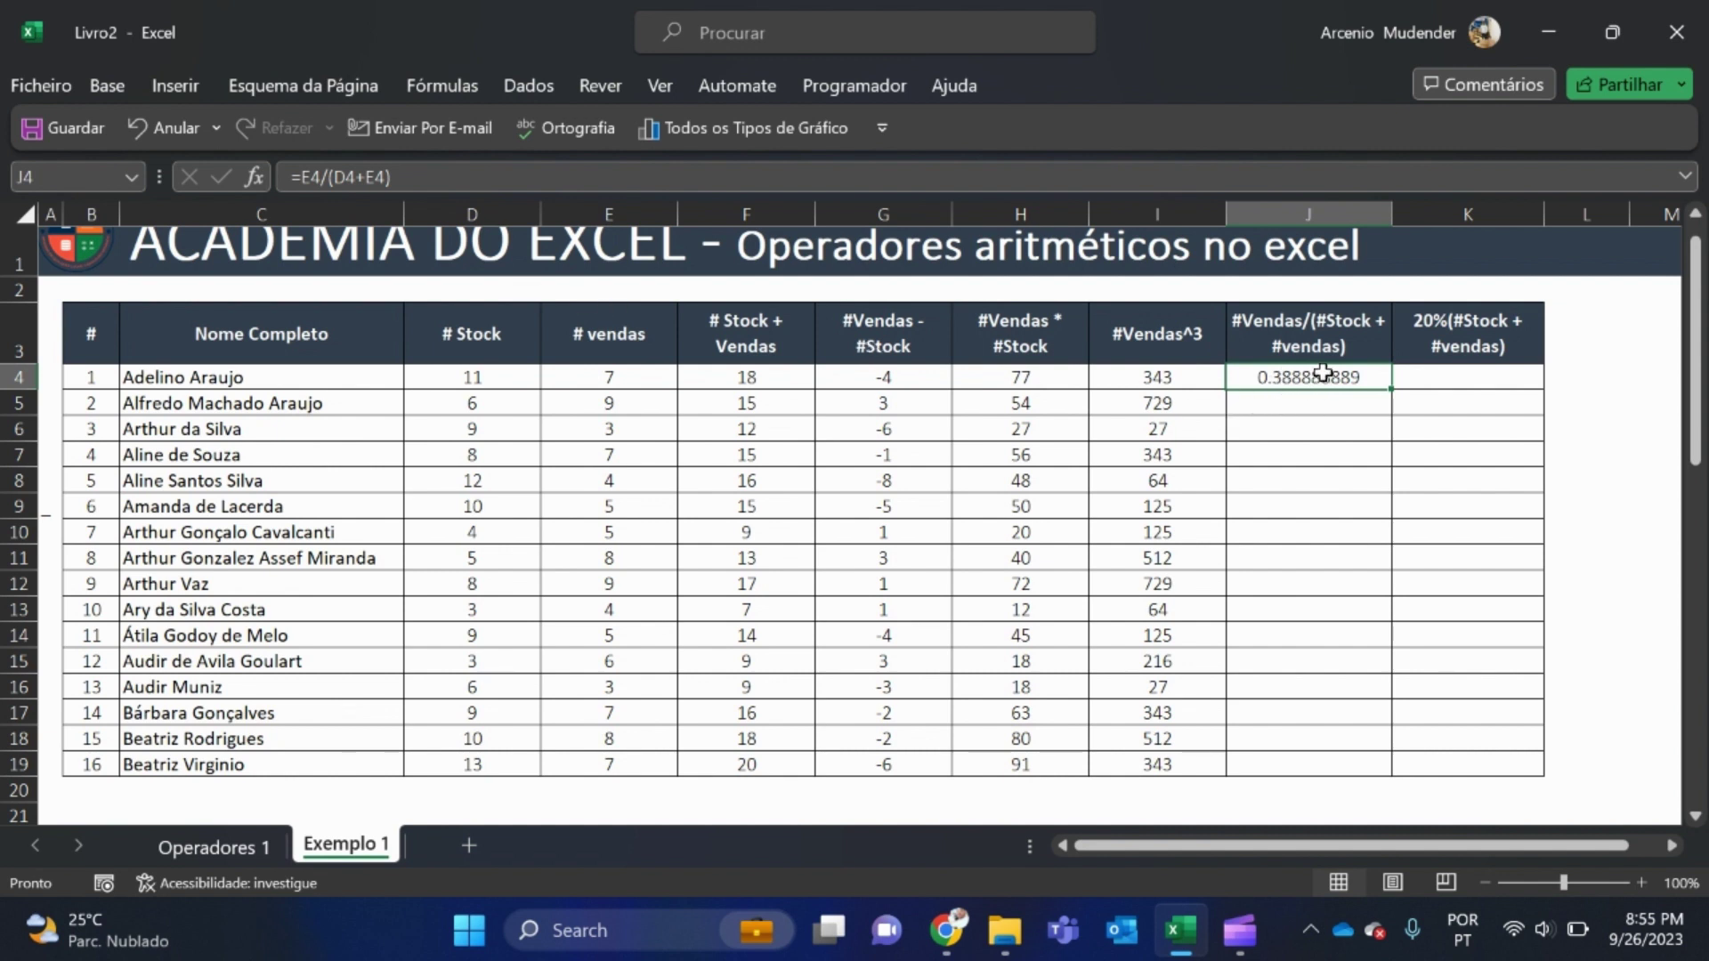
pyautogui.click(111, 92)
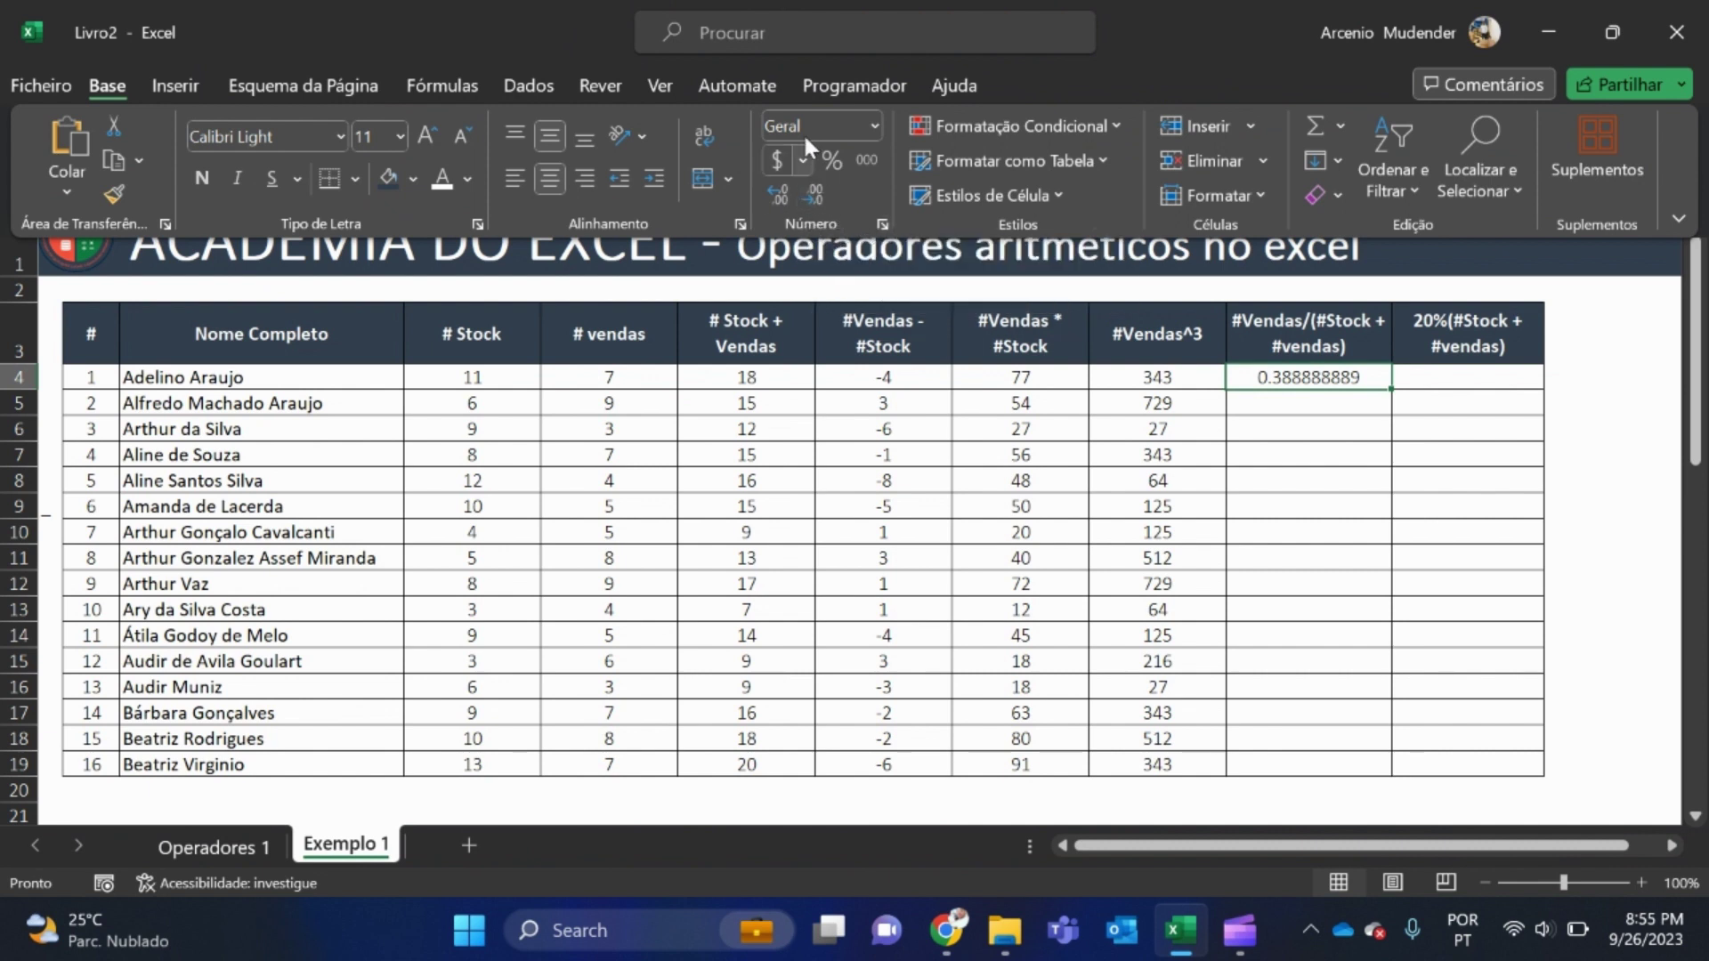
pyautogui.click(814, 196)
pyautogui.click(814, 196)
pyautogui.click(813, 196)
pyautogui.click(814, 196)
pyautogui.click(813, 196)
pyautogui.click(813, 196)
pyautogui.click(814, 196)
pyautogui.click(1397, 392)
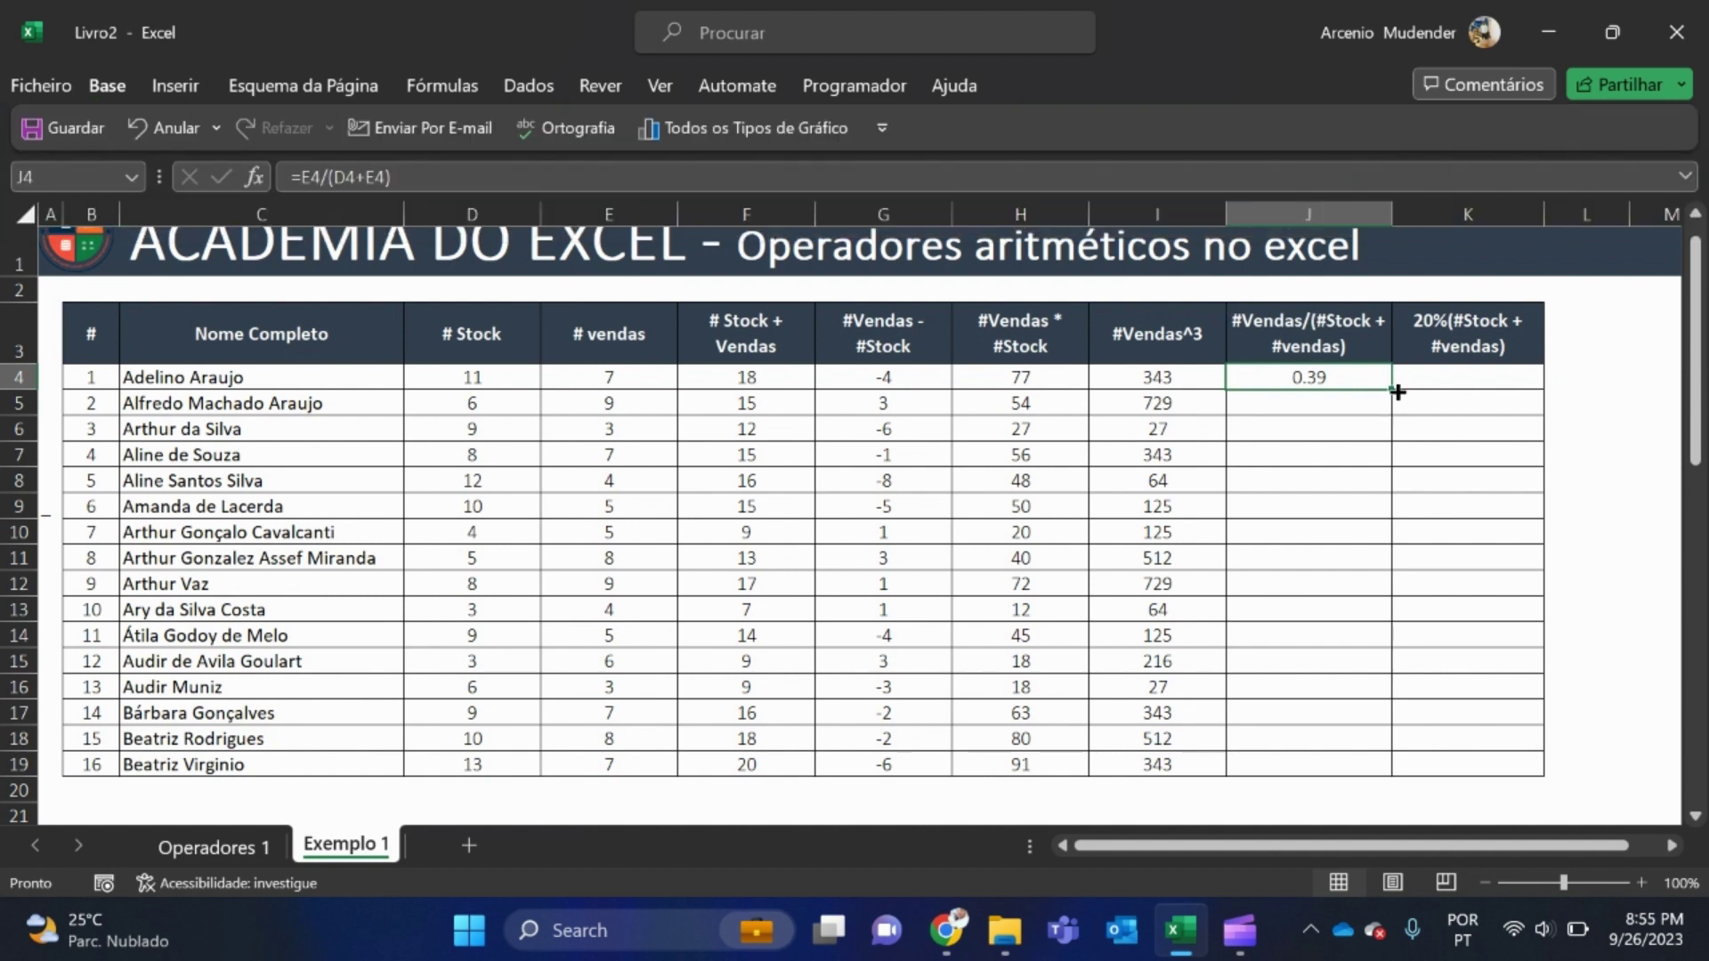
# - Fill the formula =E4/(D4+E4) from J4 down through J19 in the #Vendas/(#Stock + #vendas) column
pyautogui.moveTo(1396, 388); pyautogui.dragTo(1384, 768)
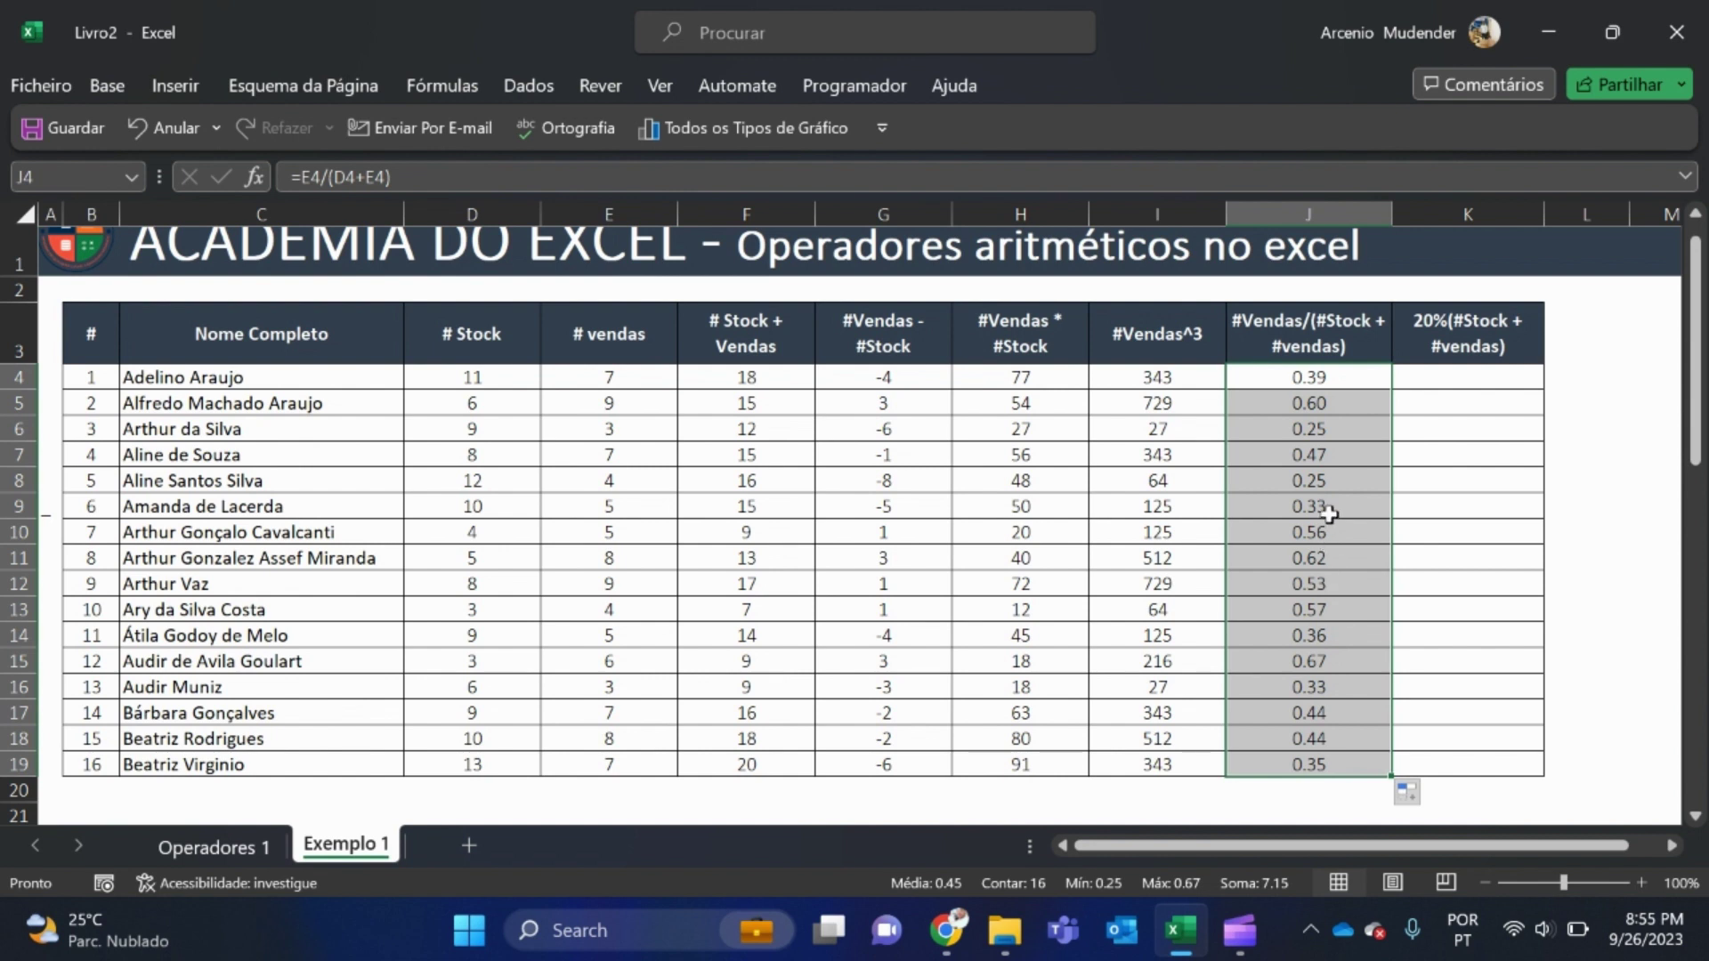
pyautogui.click(1331, 375)
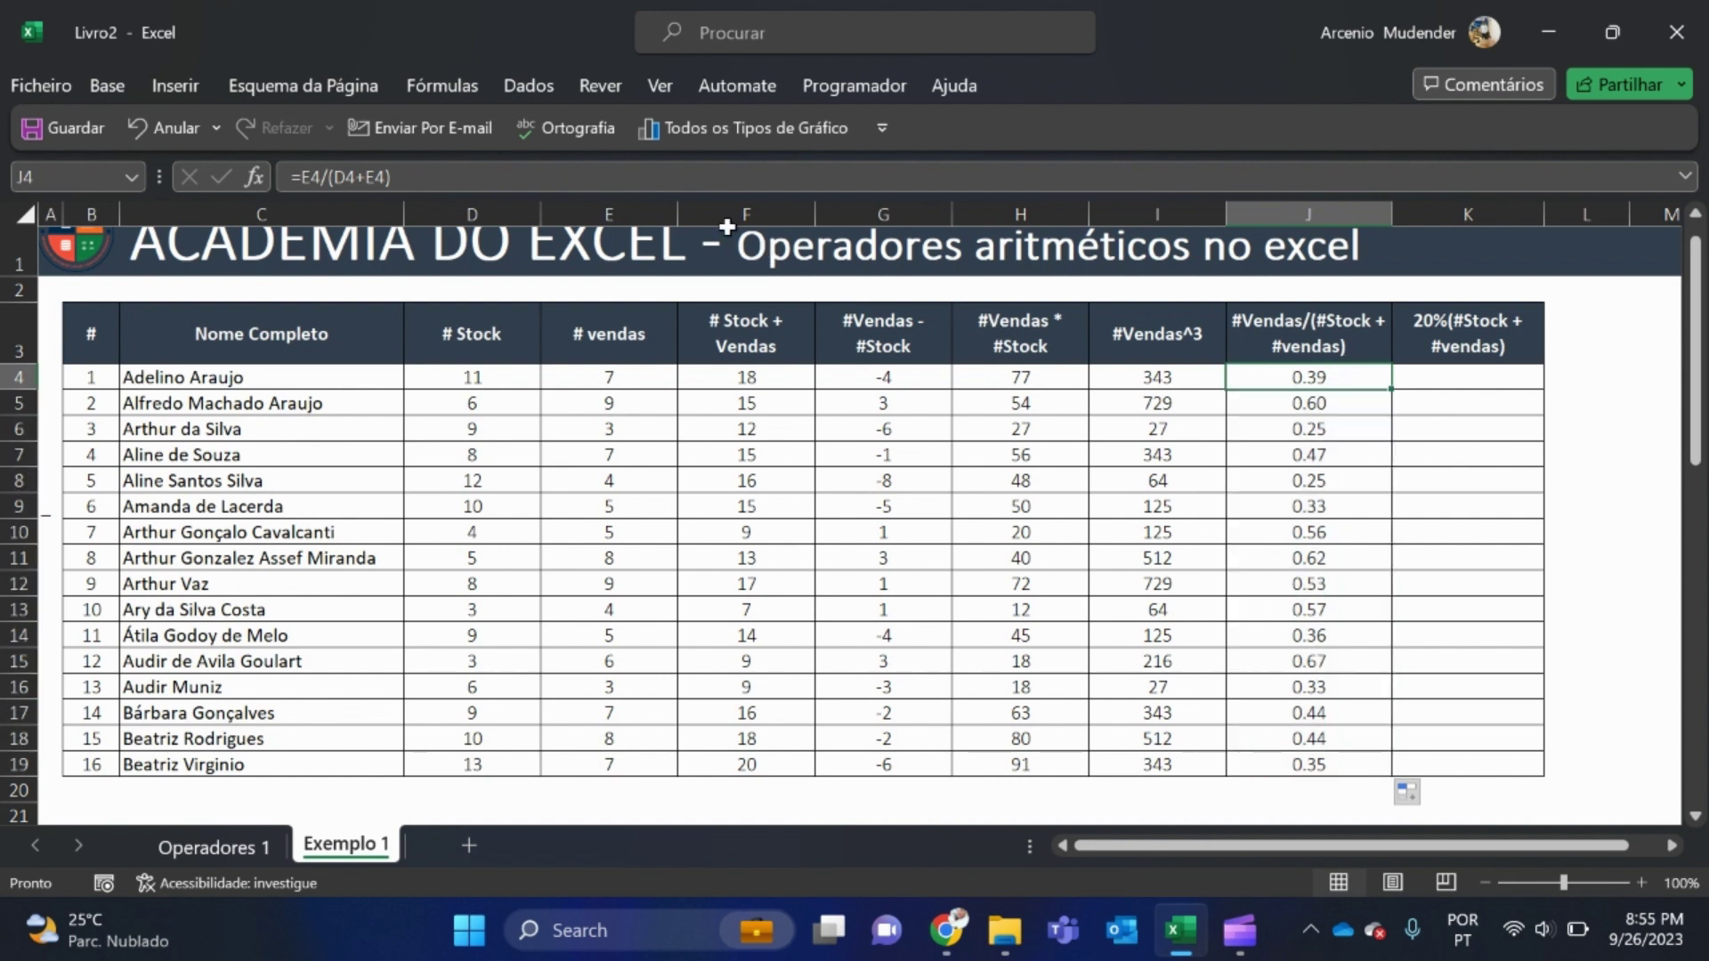
# - Replace the formula in cell J4 with =E4/F4, using the existing stock-plus-sales total as divisor
pyautogui.doubleClick(1354, 376)
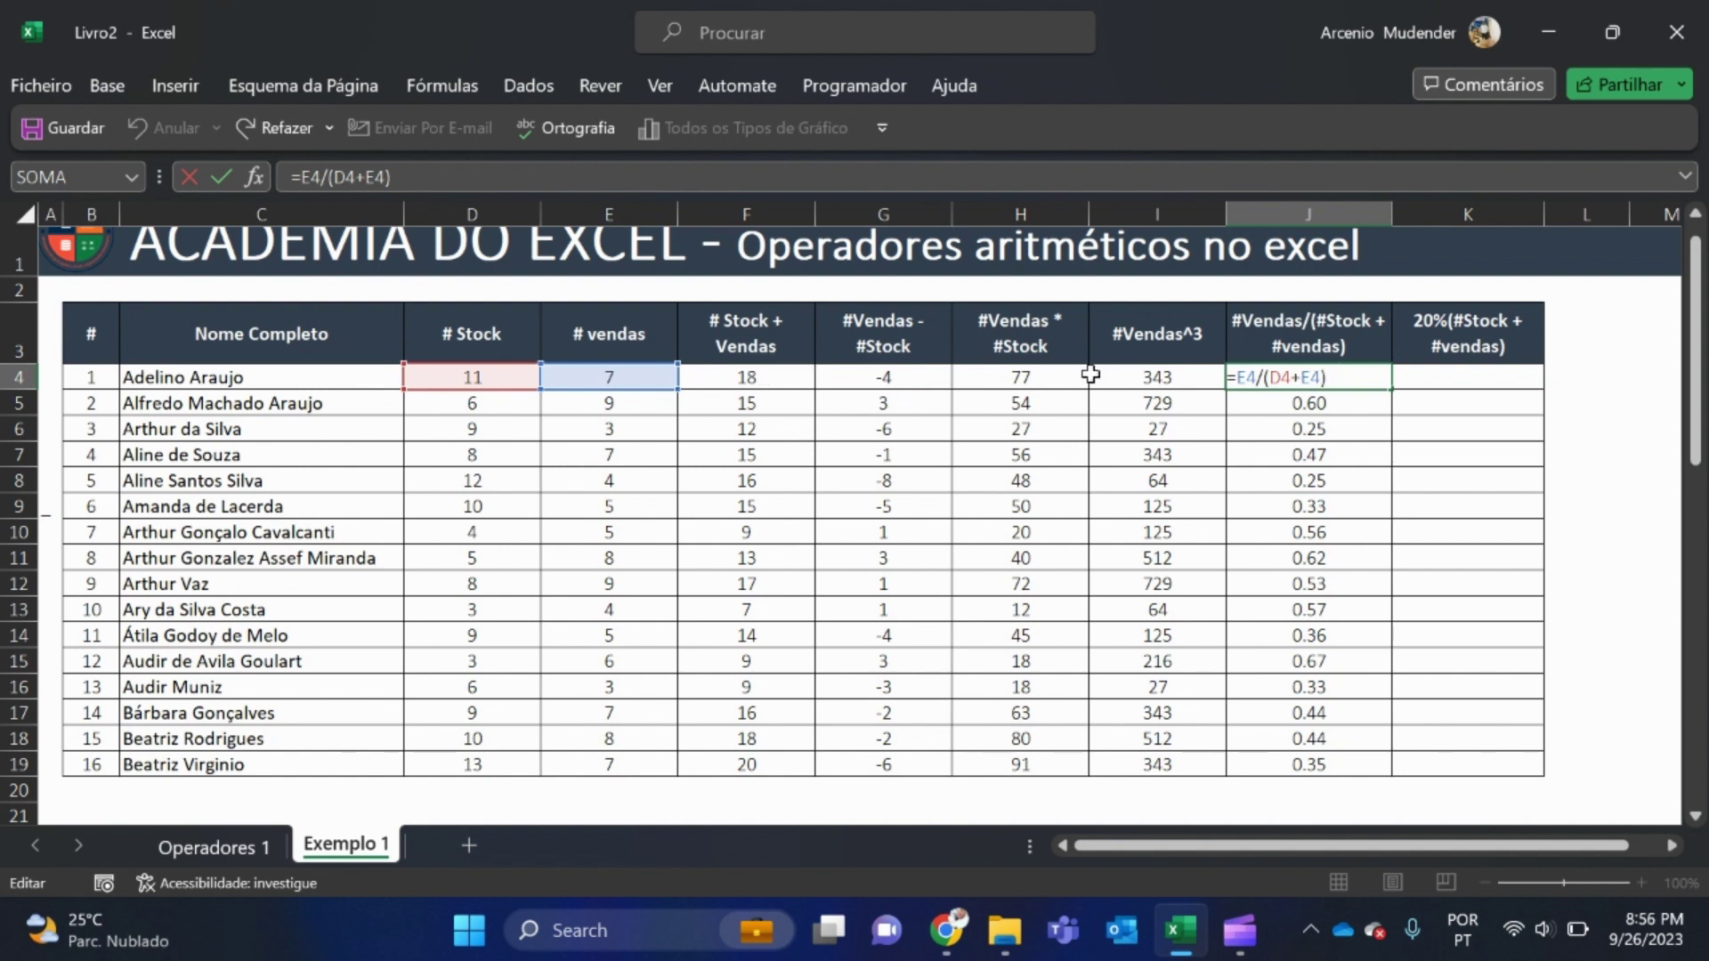
pyautogui.moveTo(1335, 381); pyautogui.dragTo(1245, 384)
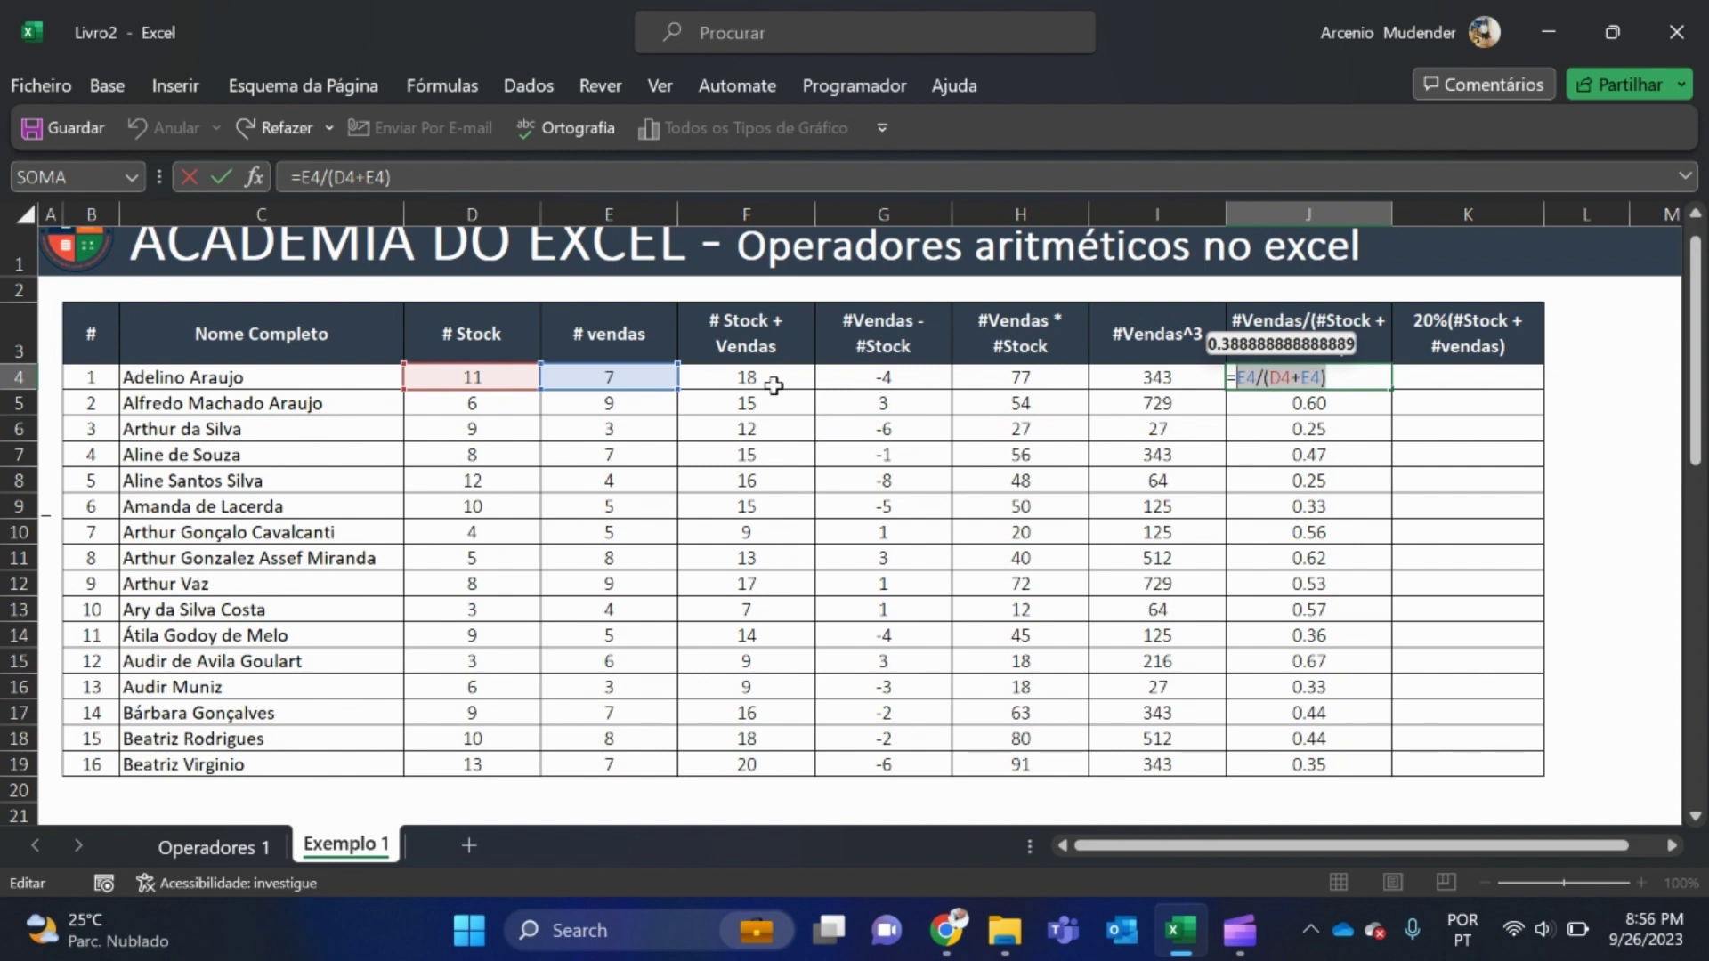
pyautogui.press('BackSpace')
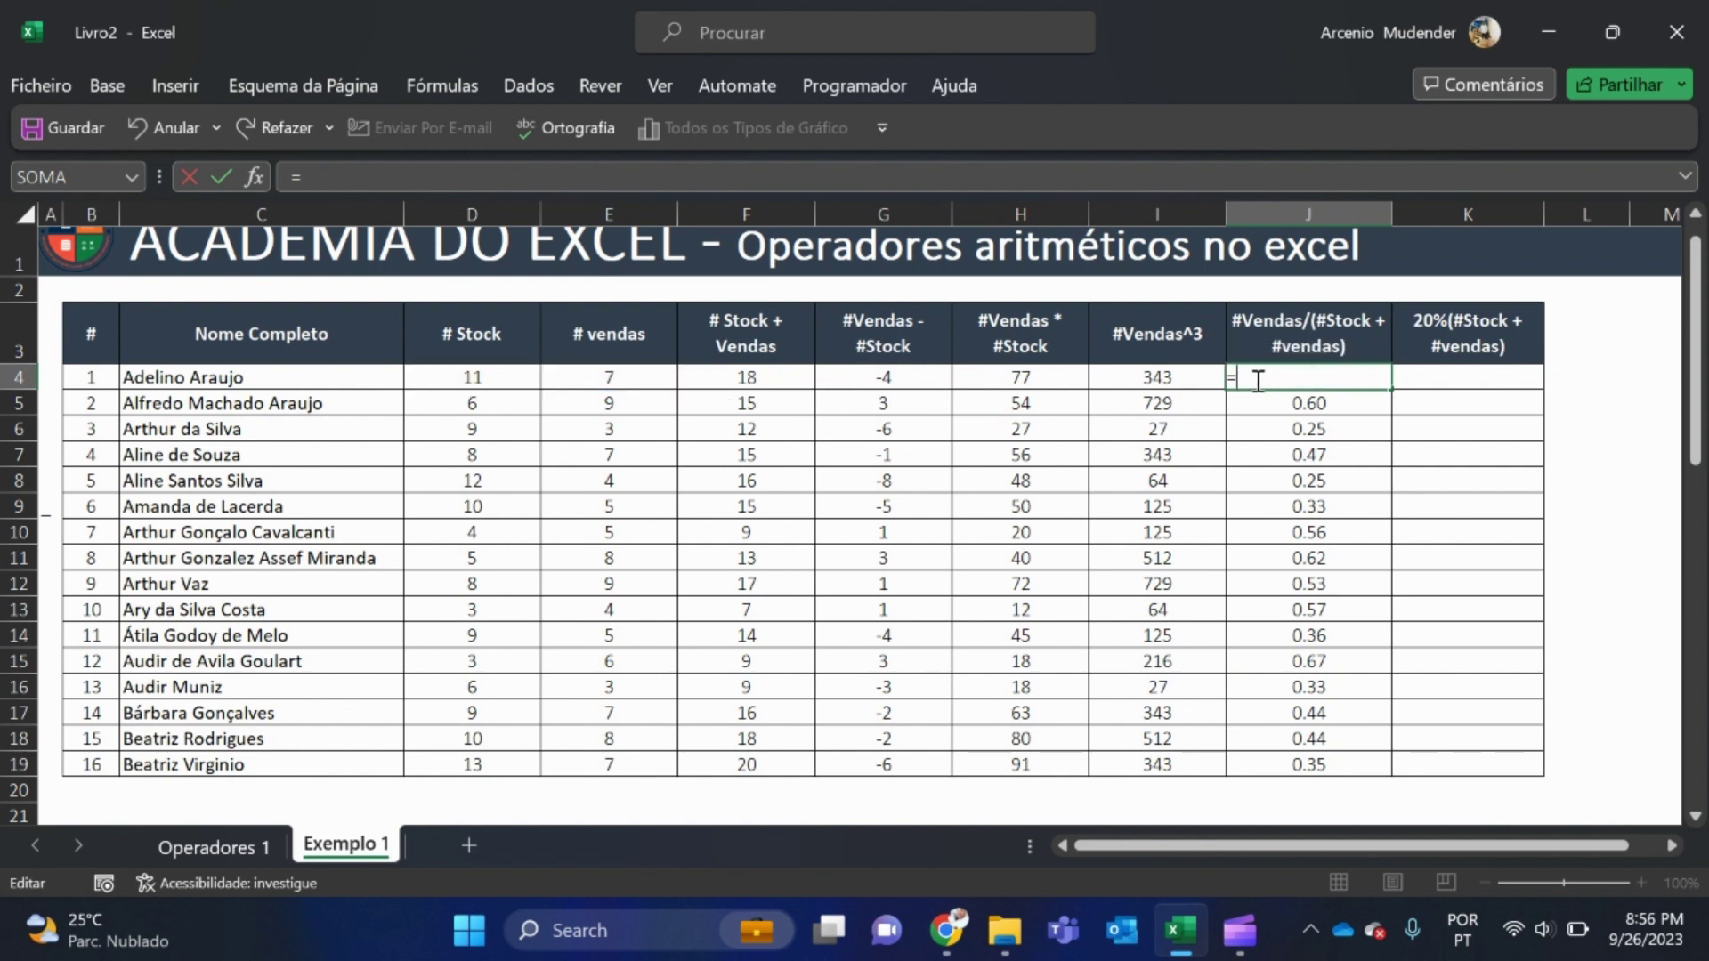
pyautogui.click(647, 379)
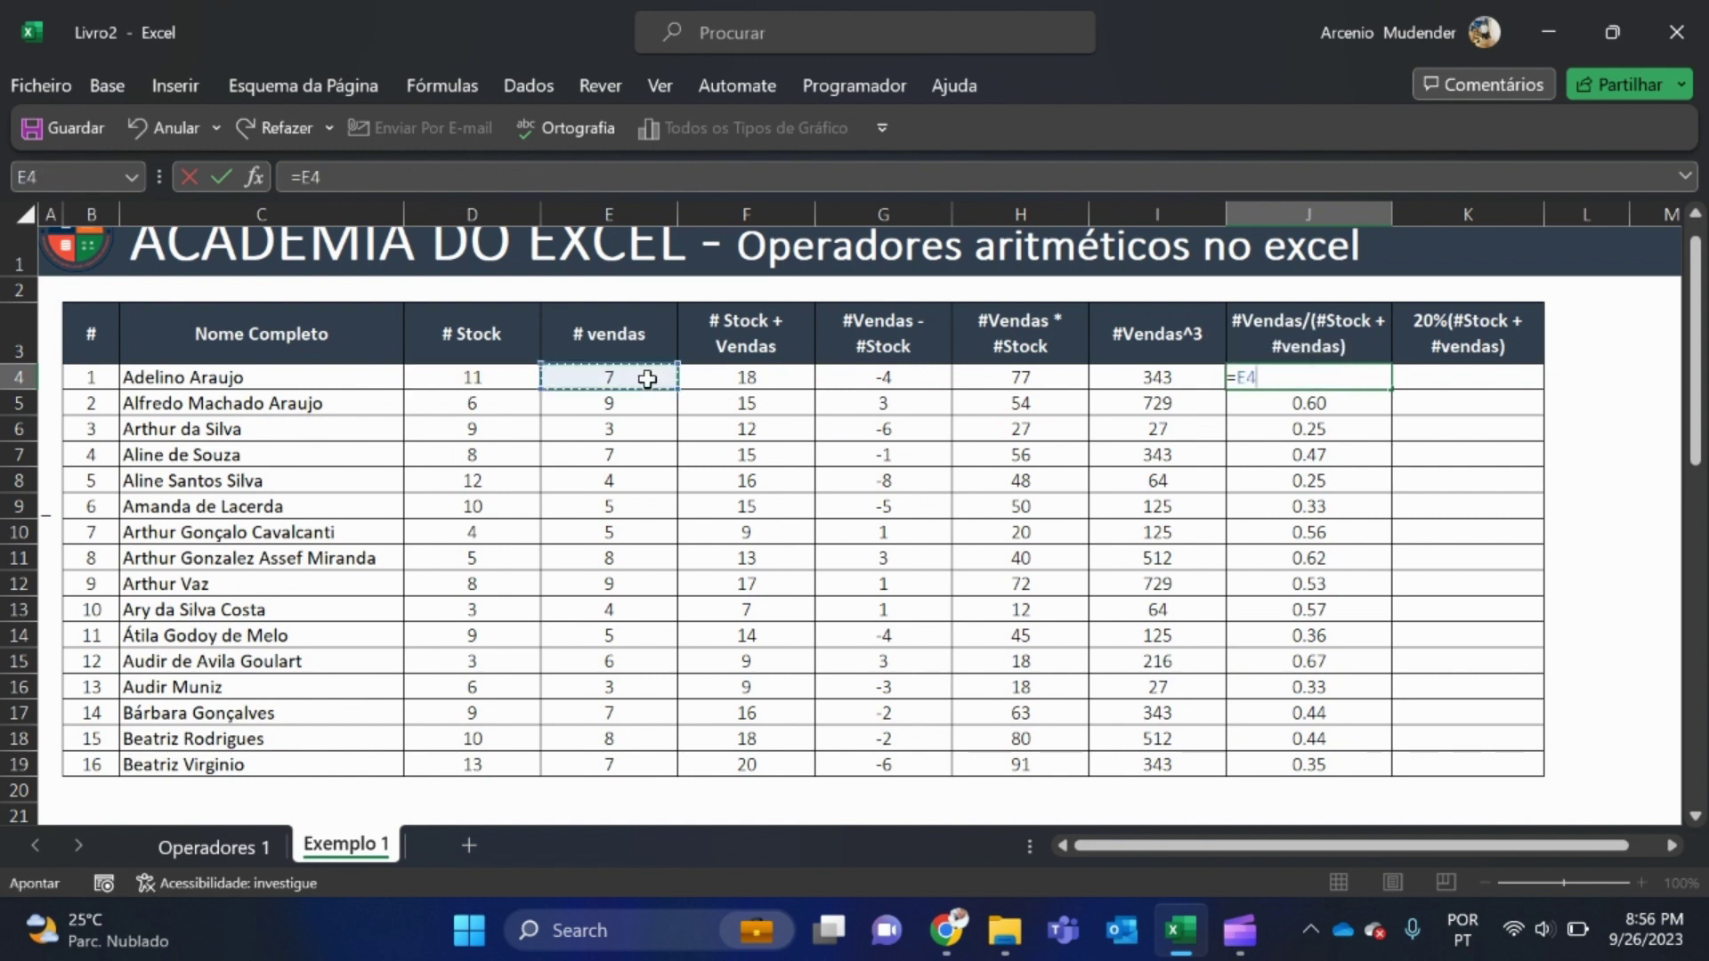
pyautogui.write('/')
pyautogui.click(755, 376)
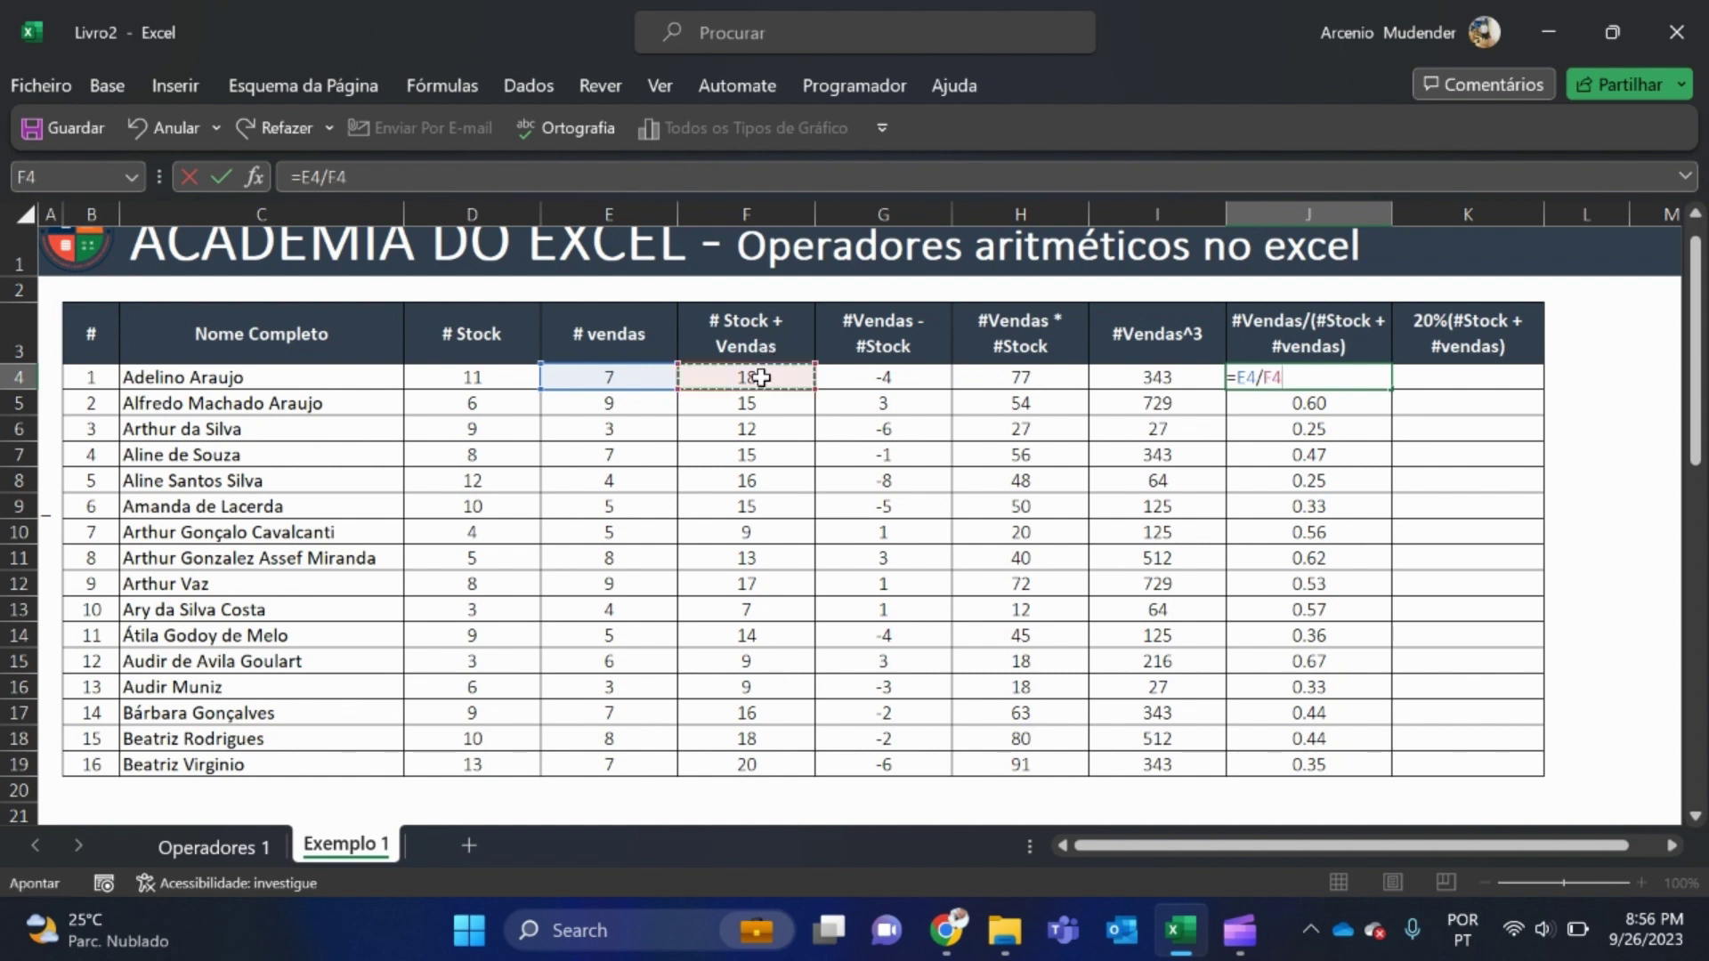
pyautogui.press('Return')
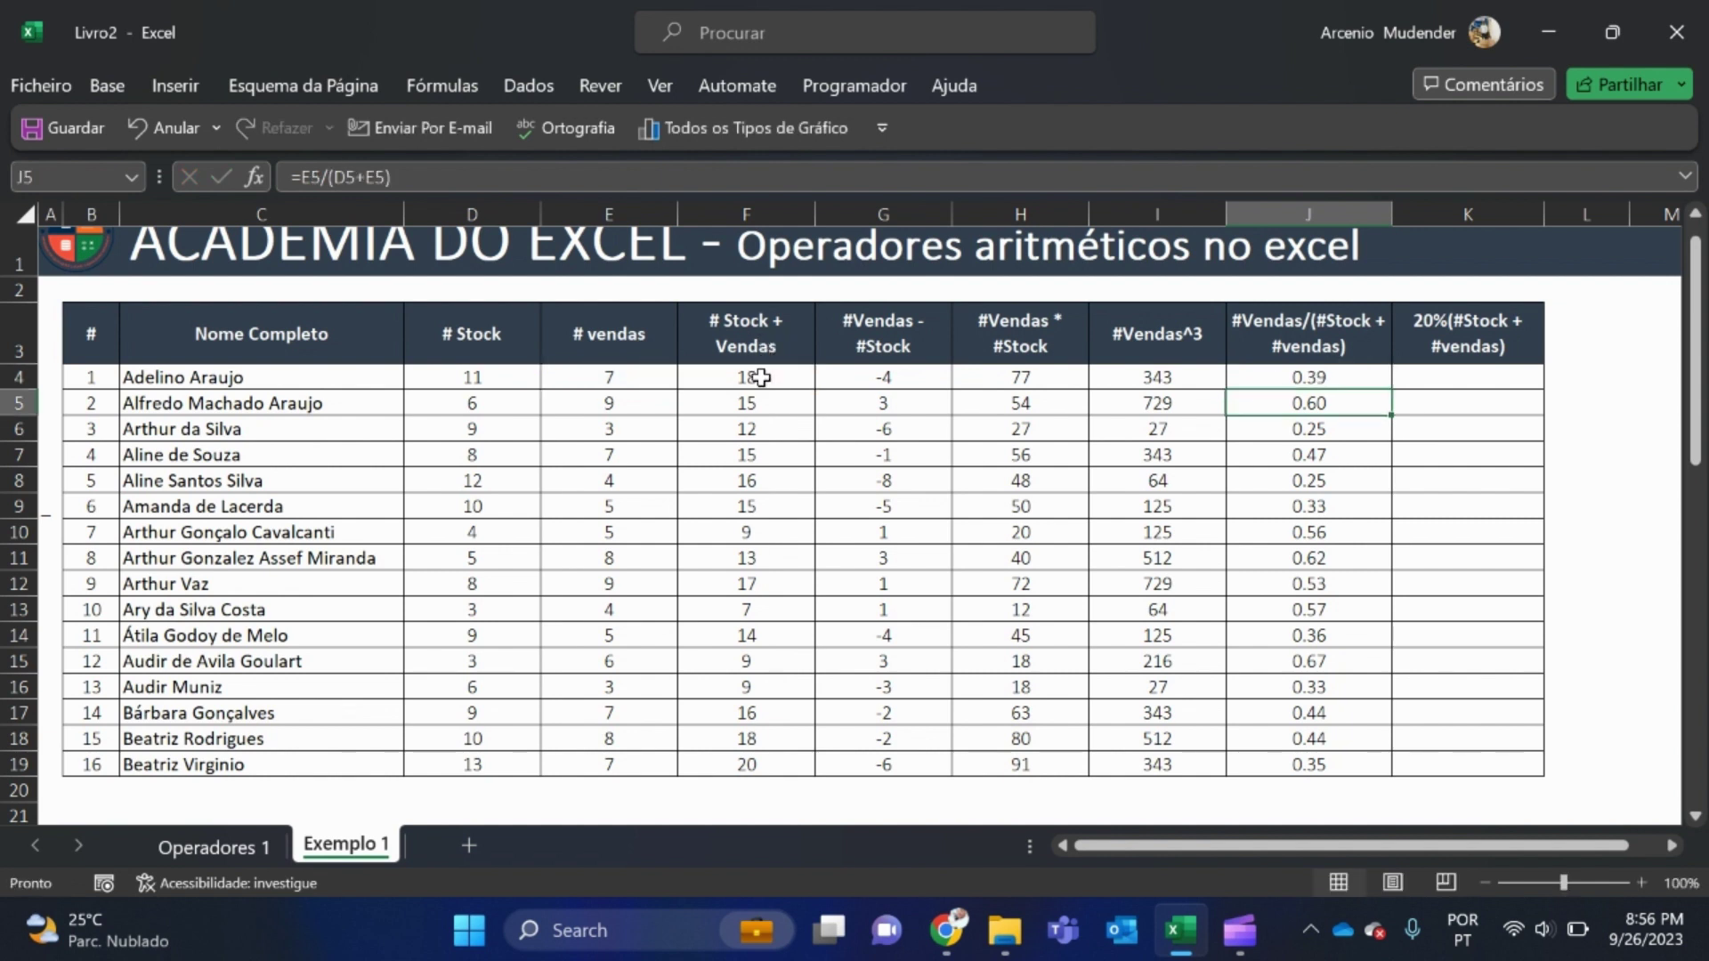
# - Fill the formula =E4/F4 from J4 down through J19, replacing the formulas below it
pyautogui.click(1292, 381)
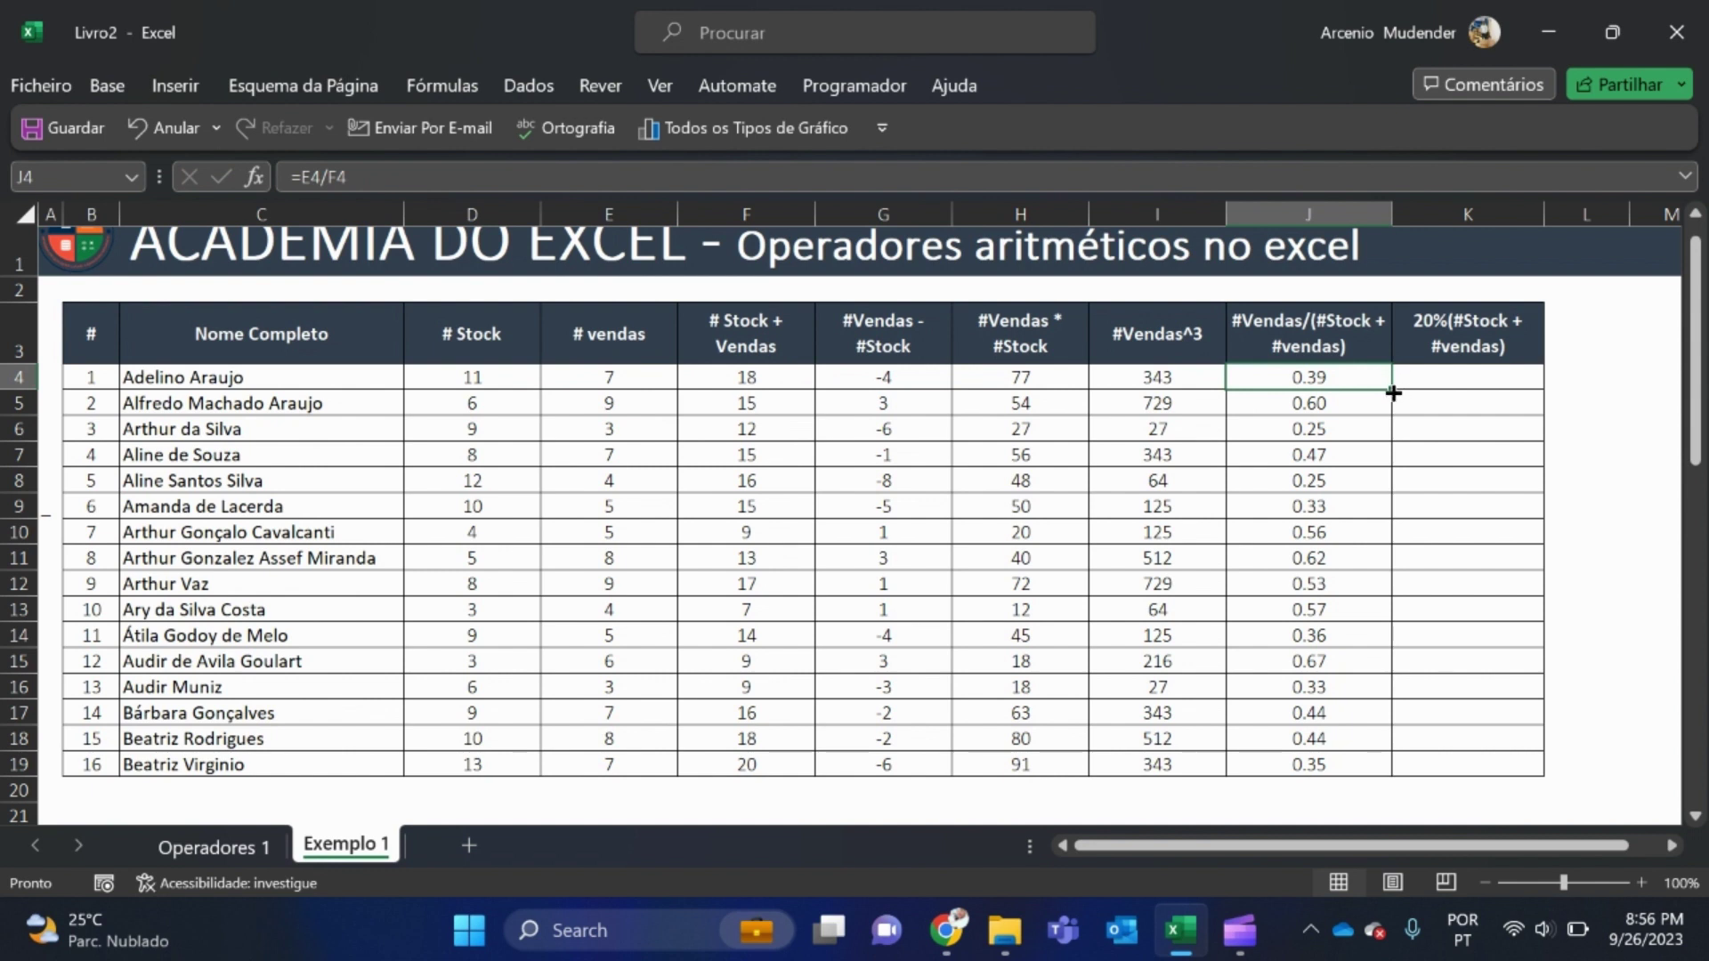
pyautogui.moveTo(1391, 389); pyautogui.dragTo(1375, 767)
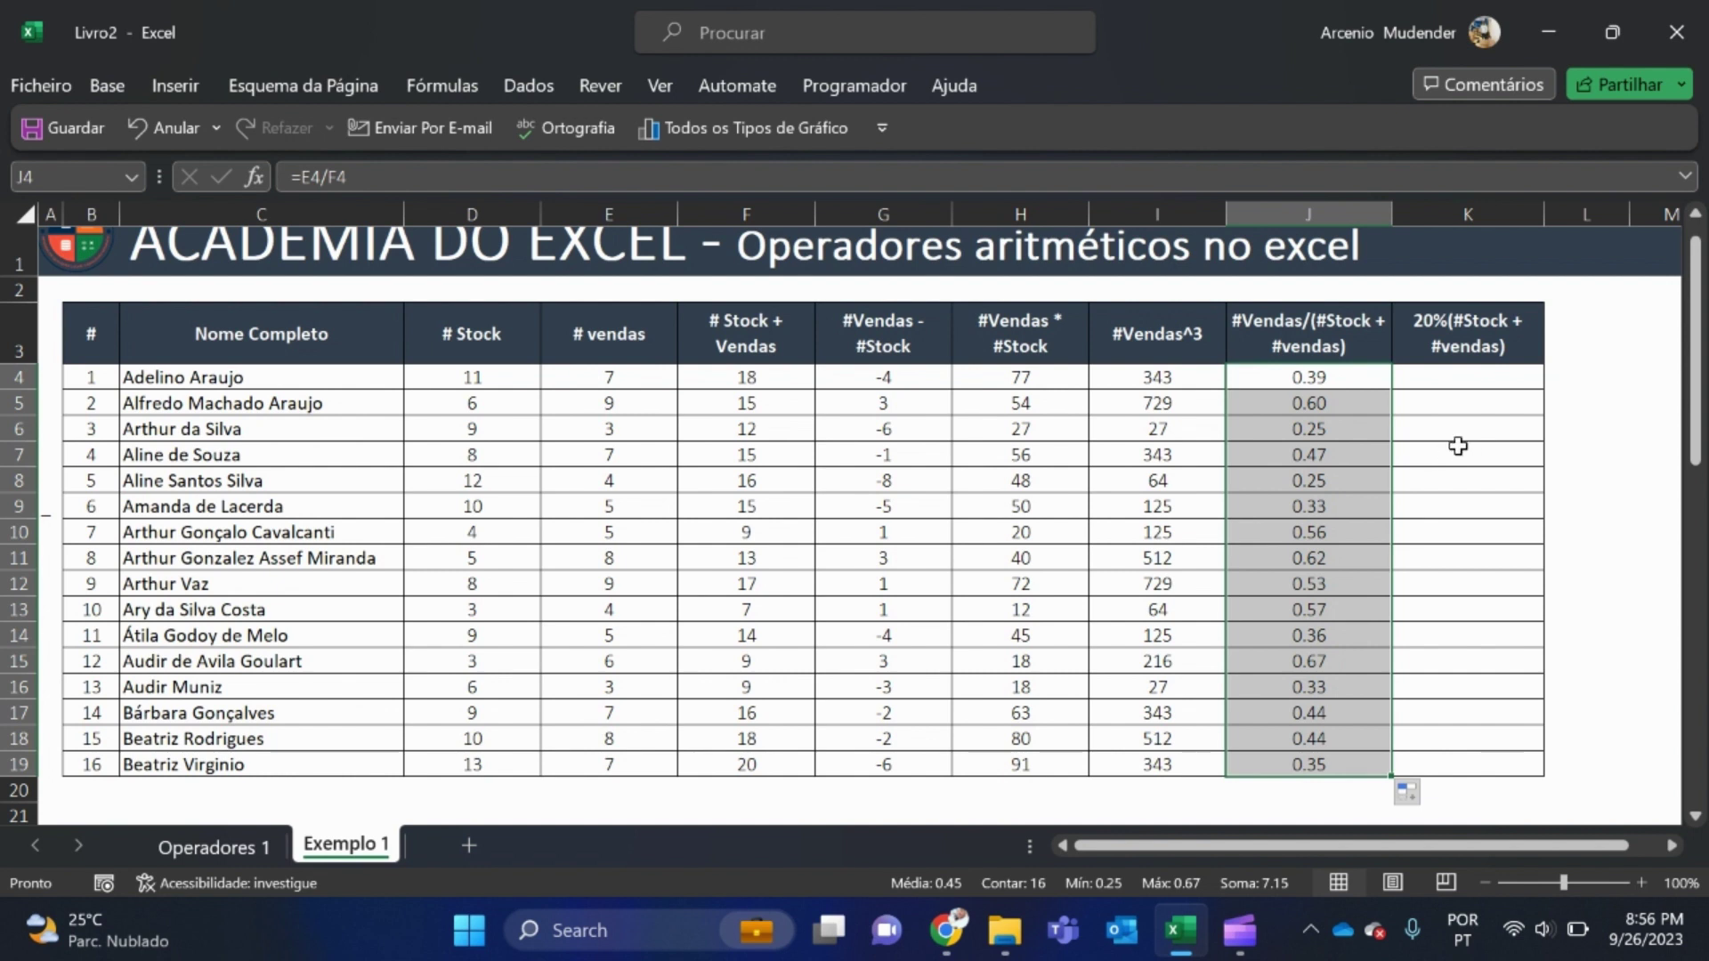
# - Dismiss the Filter Keys prompt and try to enter =20%(D4+E4) in cell K4, closing the formula error message
pyautogui.click(1465, 383)
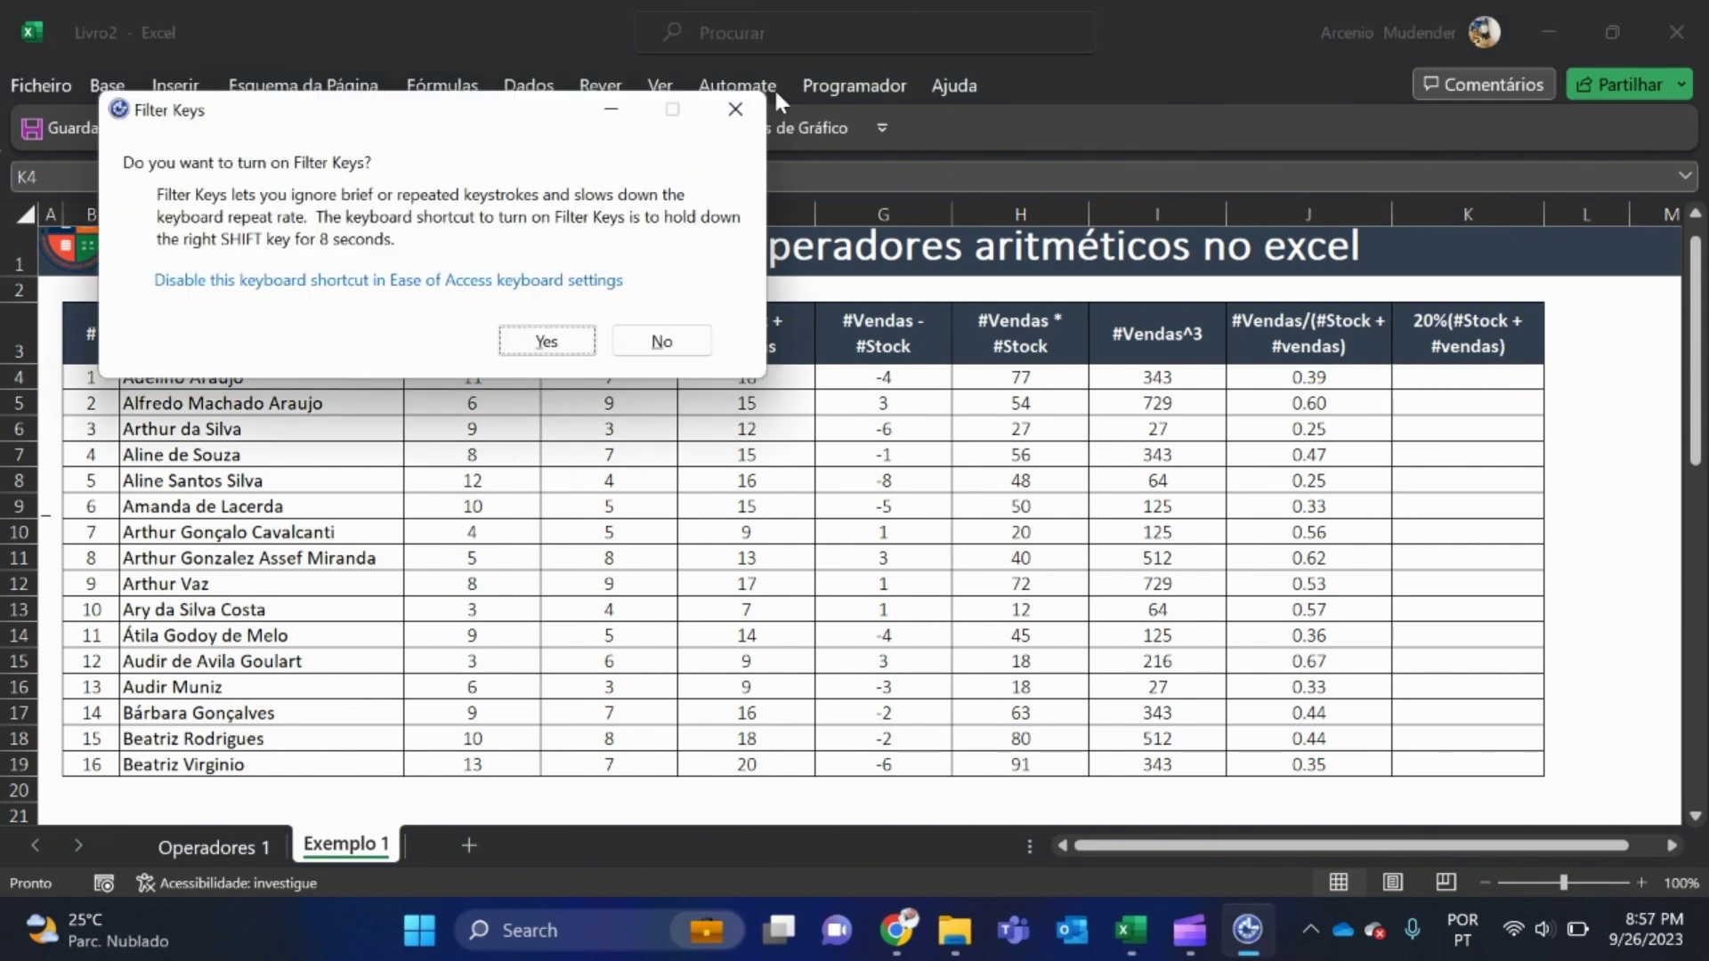
pyautogui.click(737, 107)
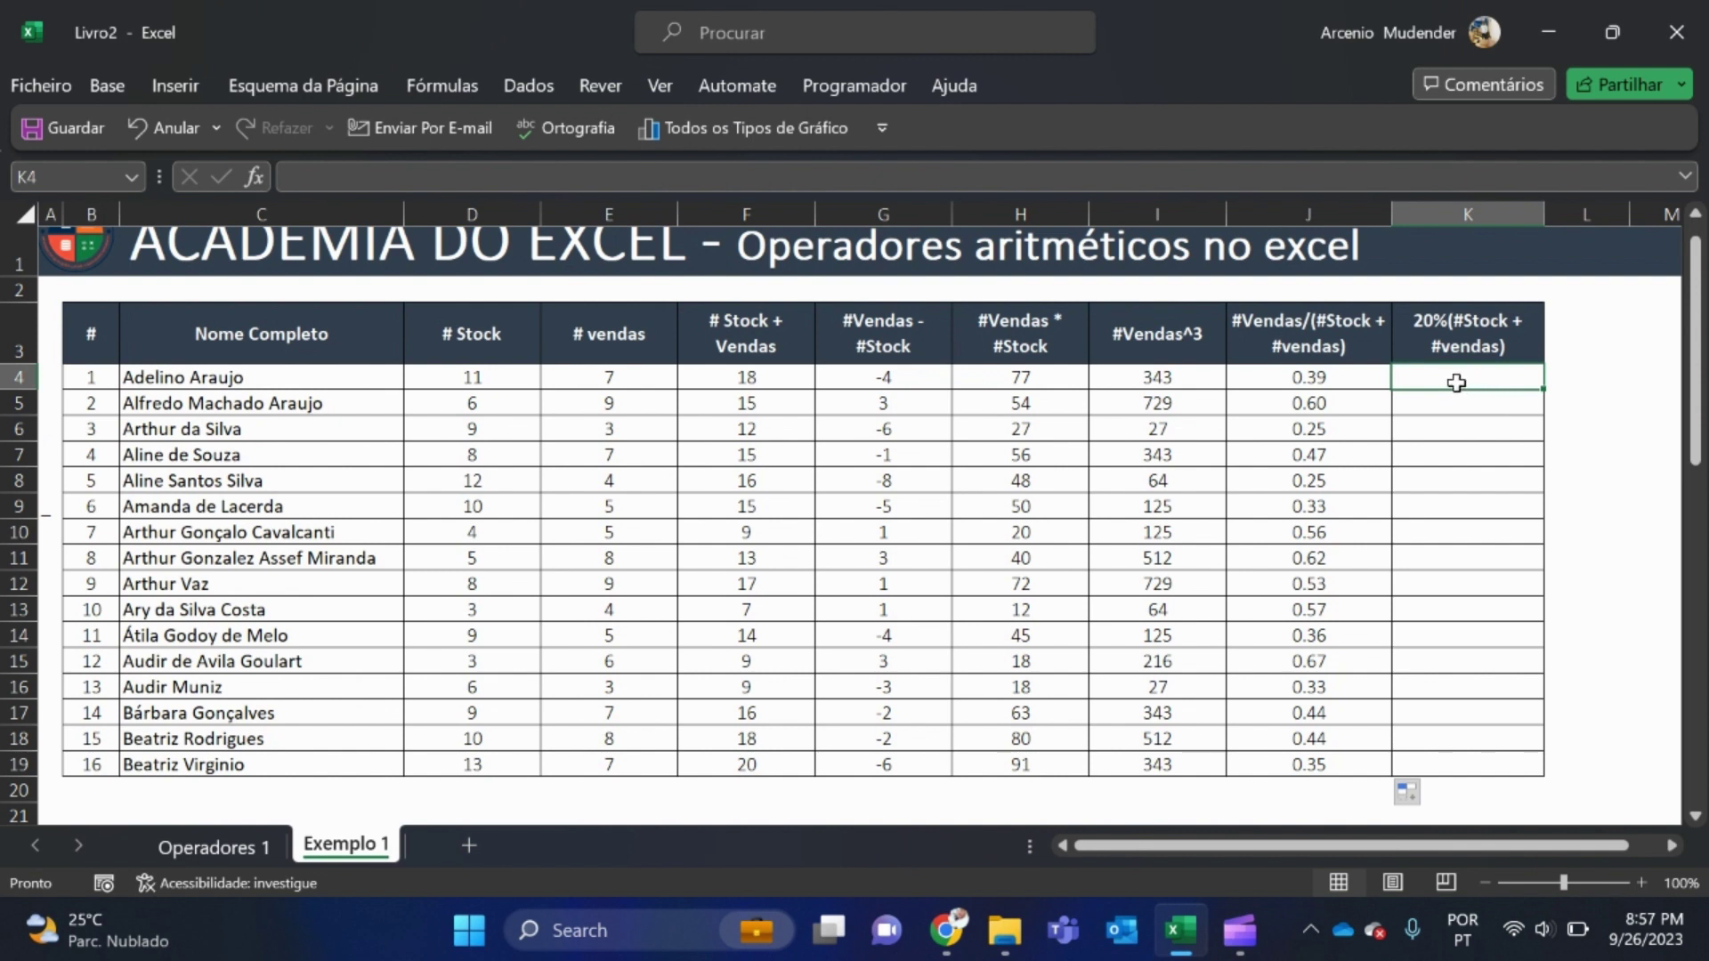
pyautogui.write('=')
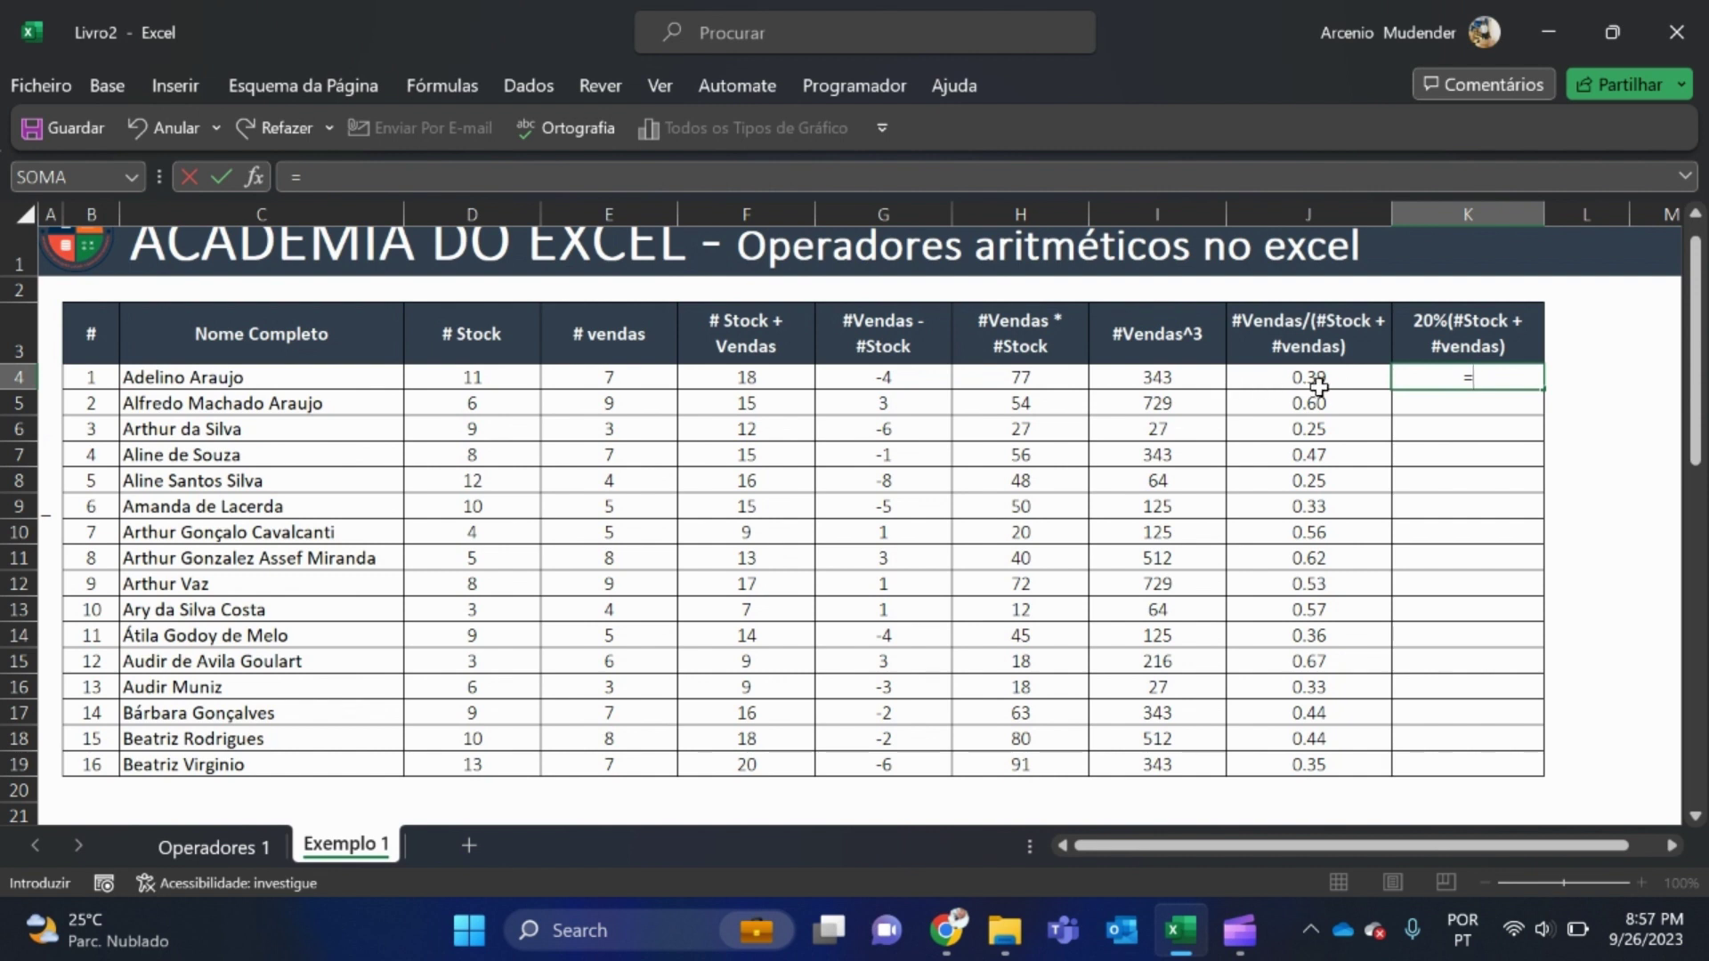
pyautogui.write('20%(')
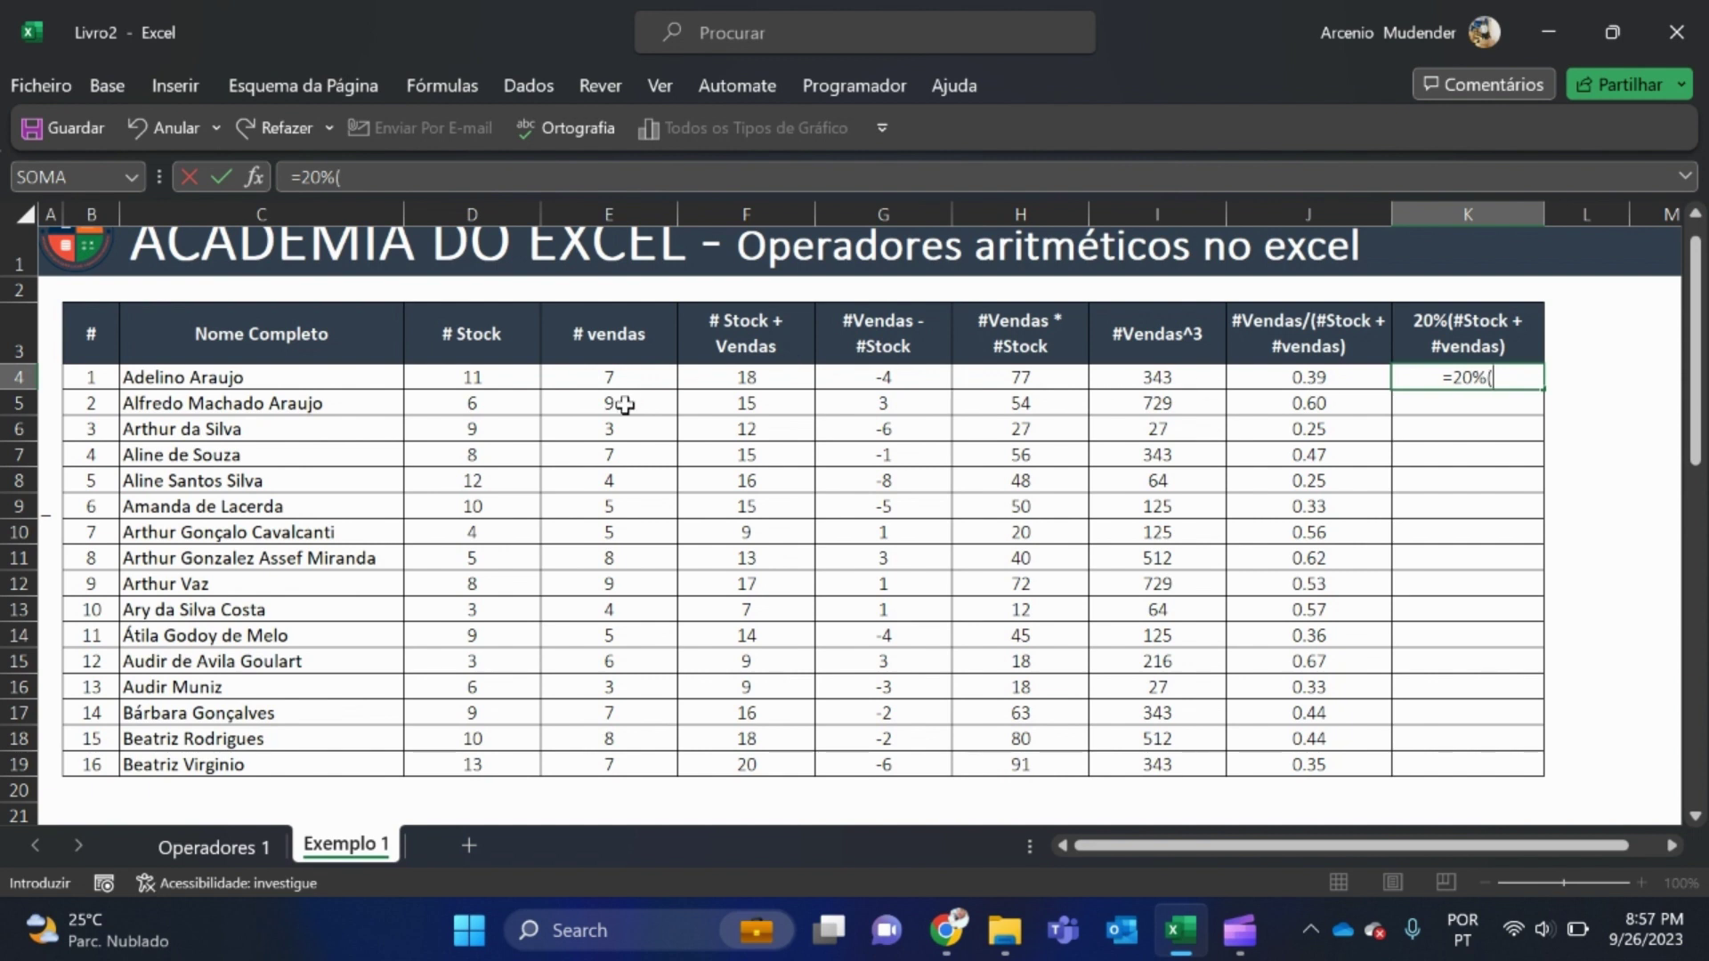
pyautogui.click(504, 379)
pyautogui.write('+')
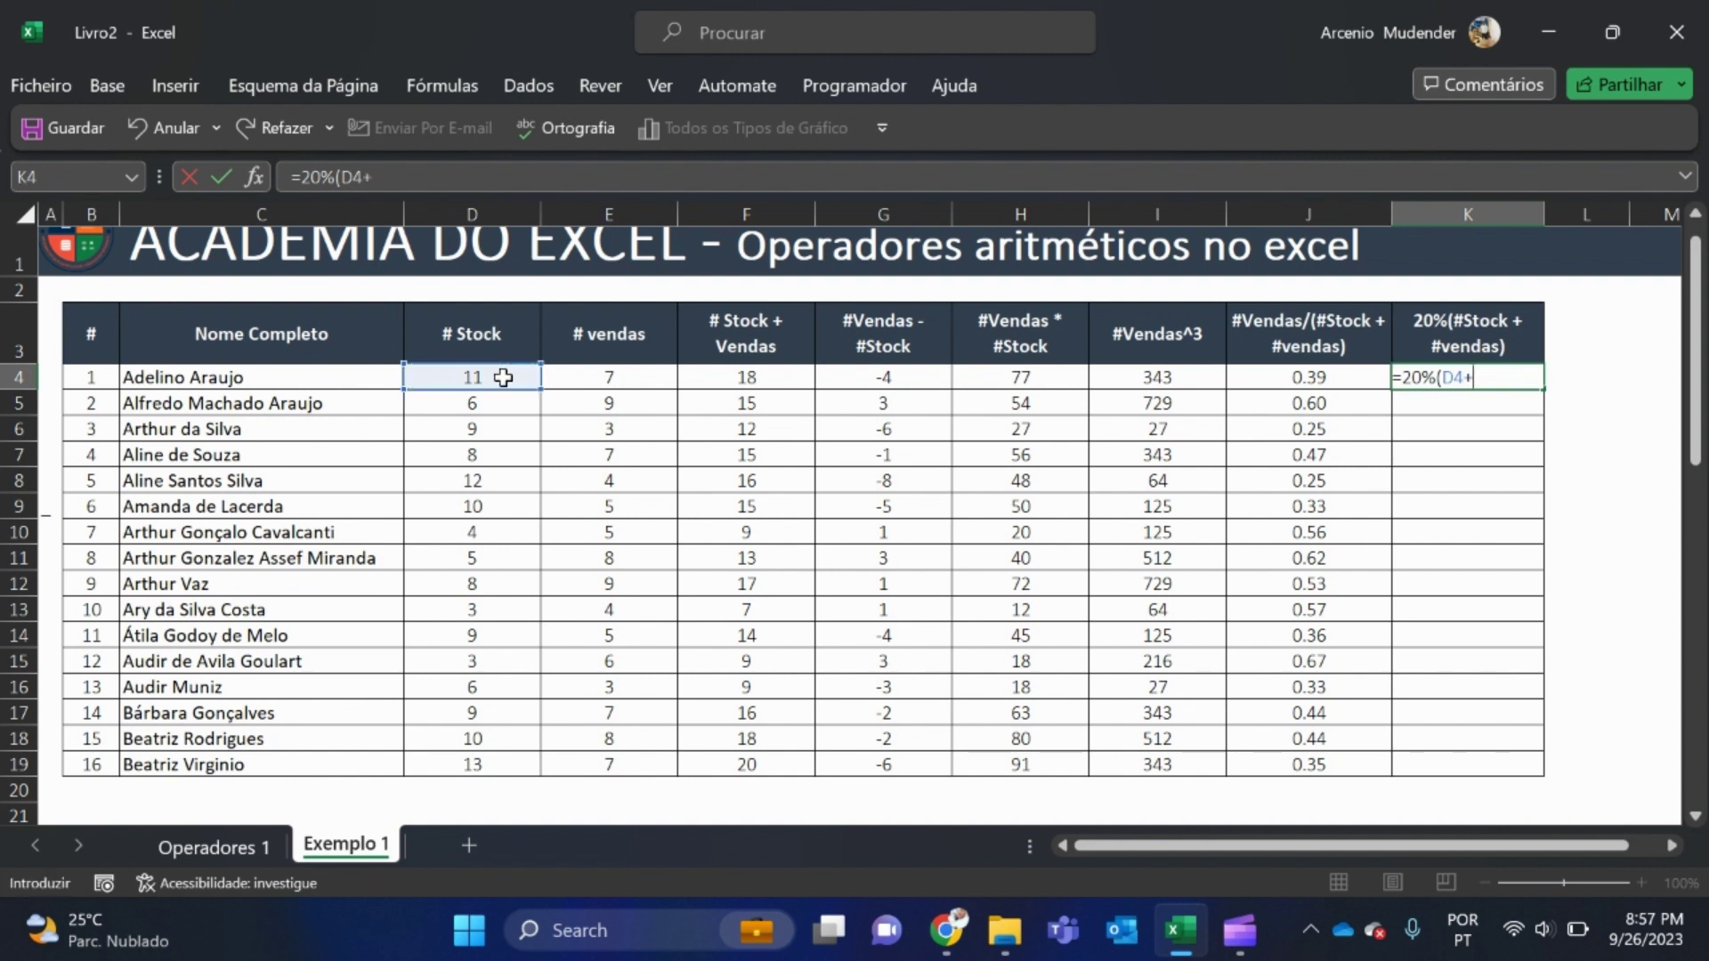
pyautogui.click(580, 374)
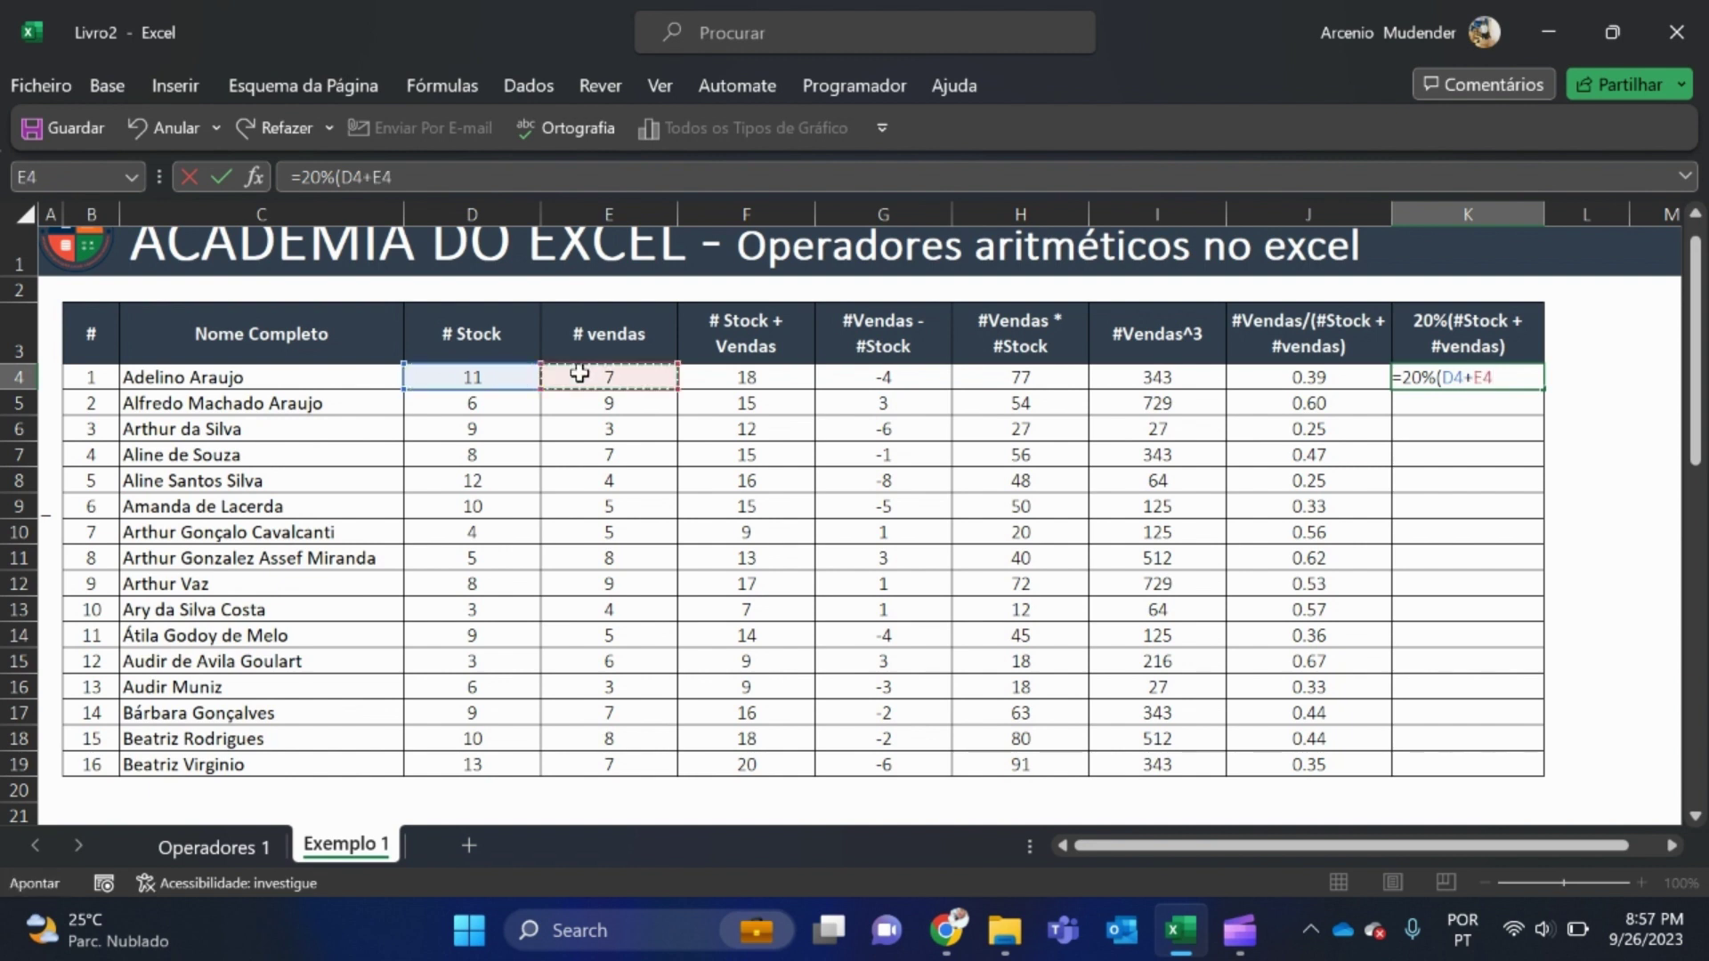
pyautogui.write(')')
pyautogui.press('Return')
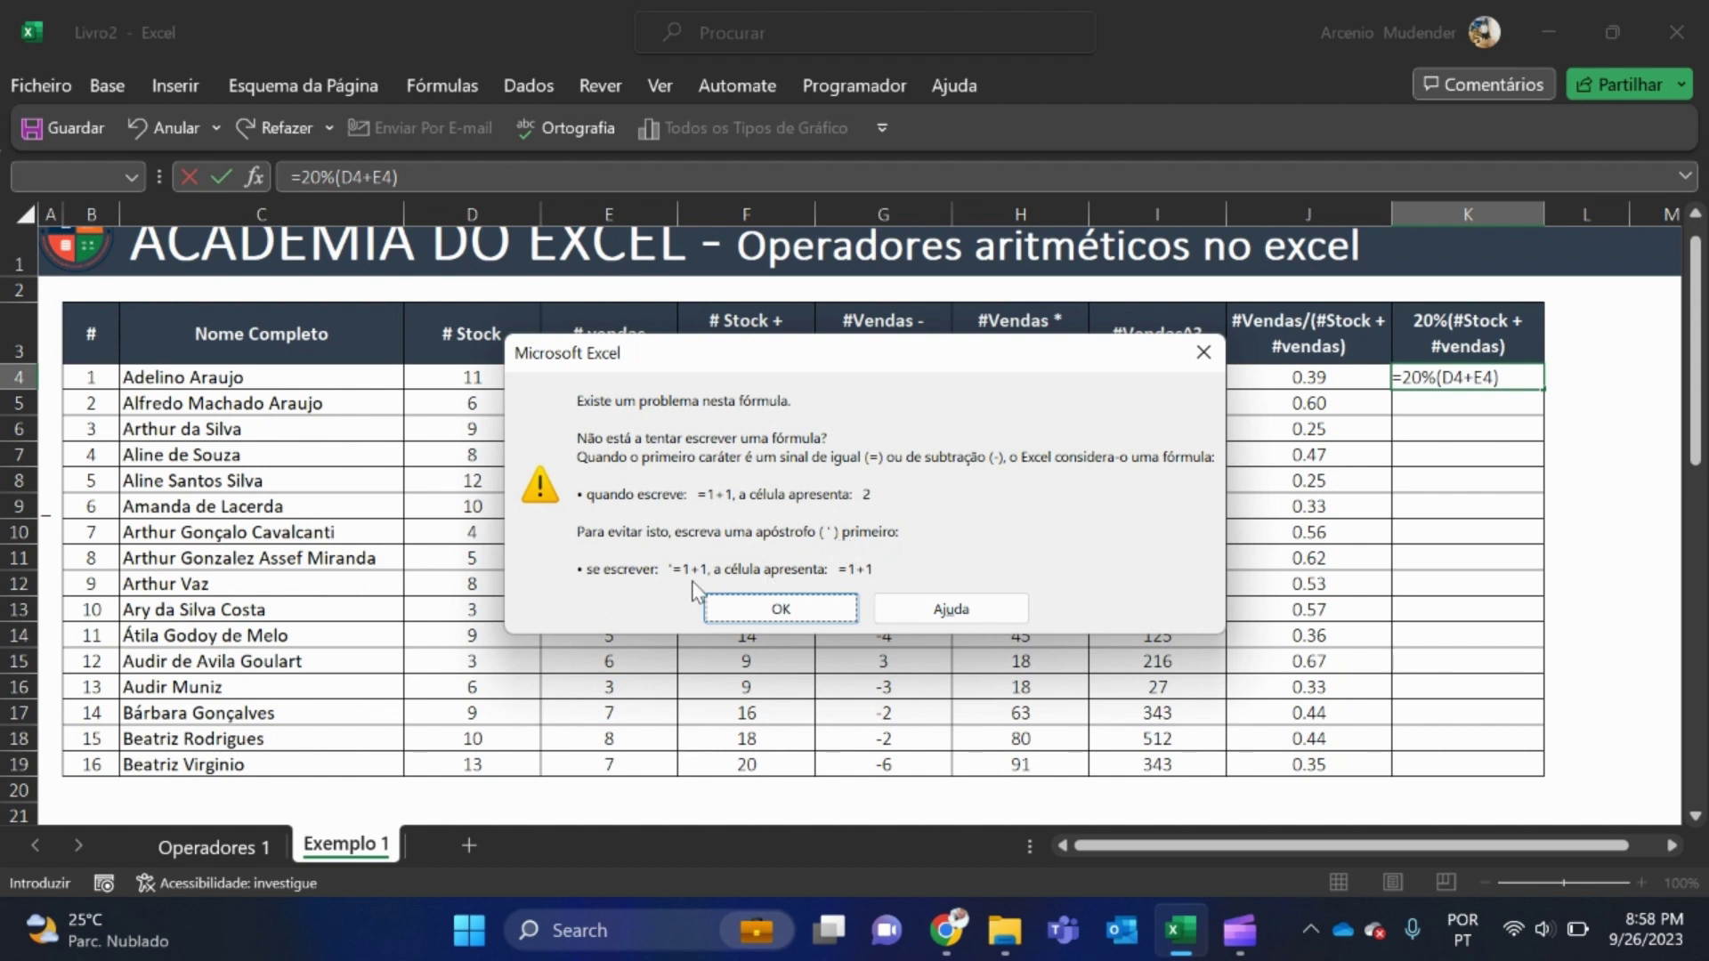
pyautogui.click(821, 610)
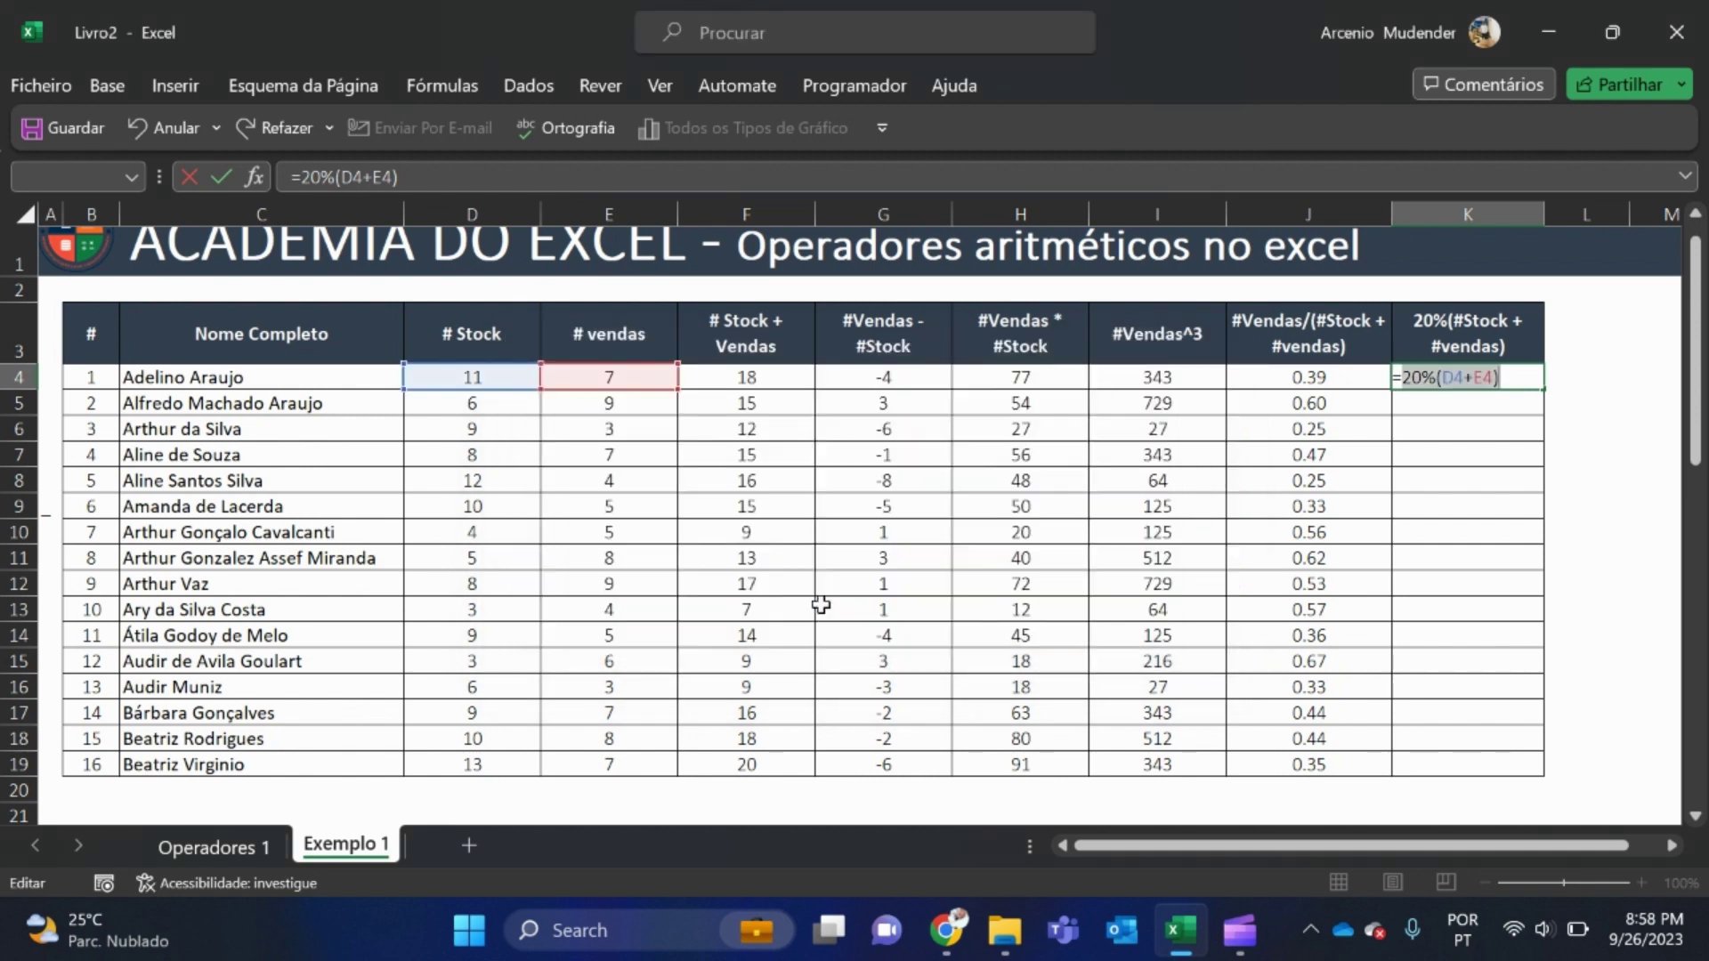
# - Insert the multiplication operator after 20% so cell K4's formula reads =20%*(D4+E4), and commit it
pyautogui.click(1438, 383)
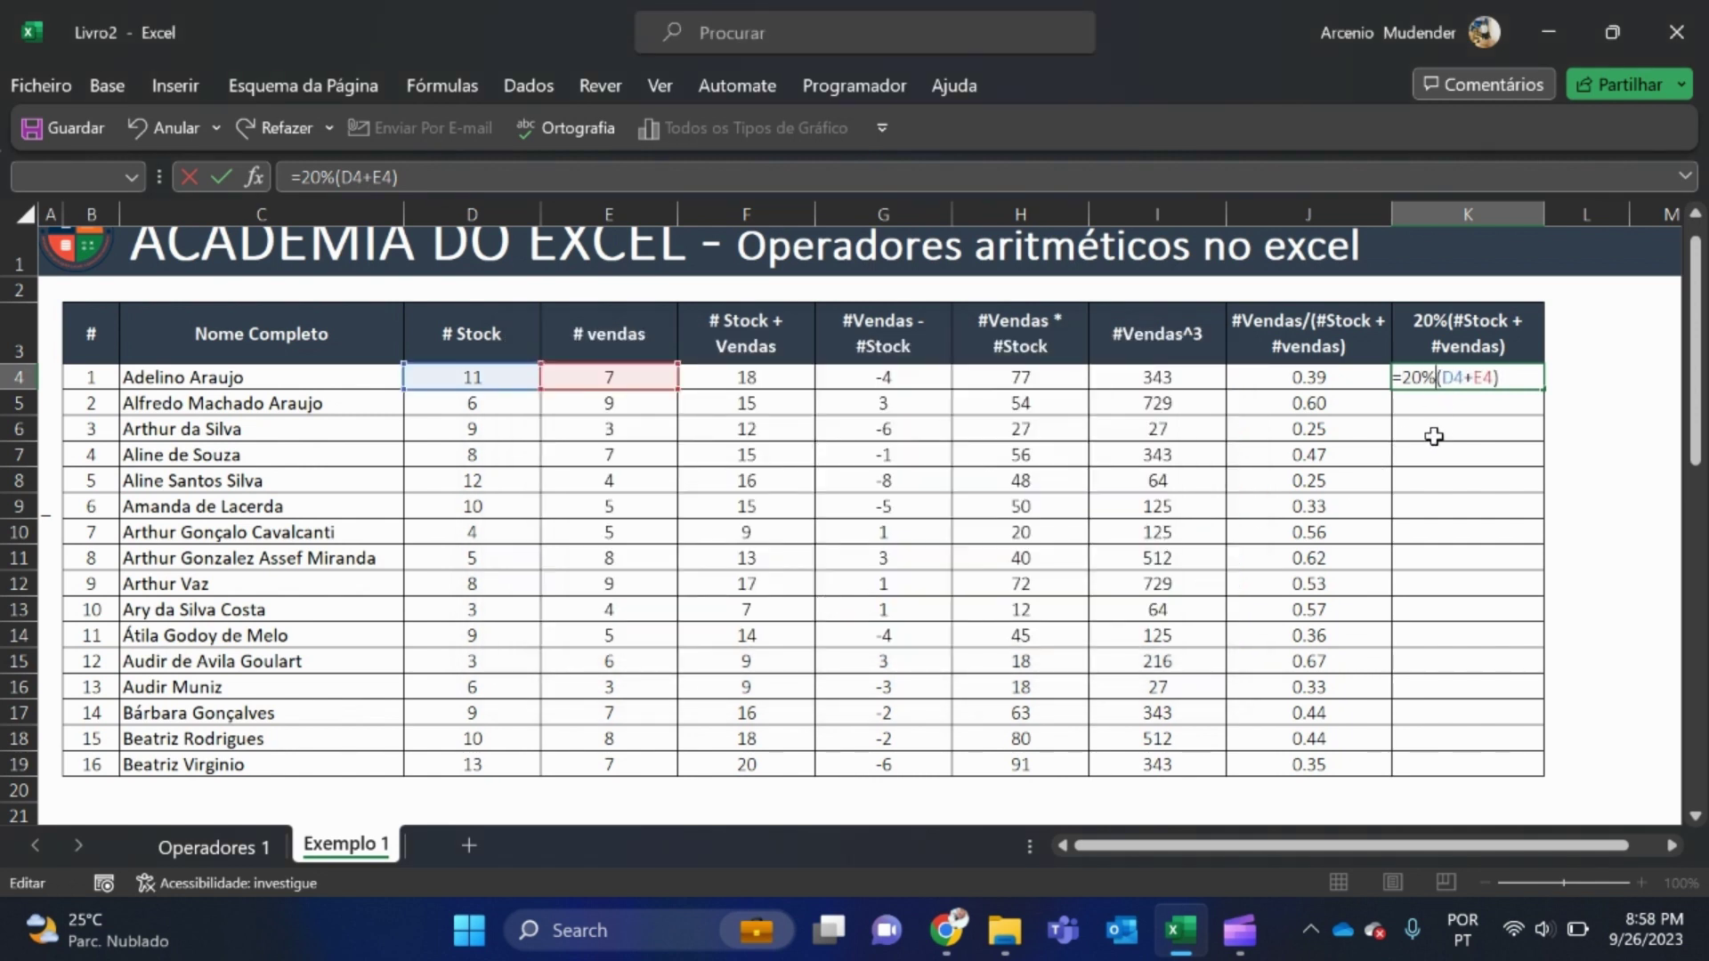
pyautogui.write('*')
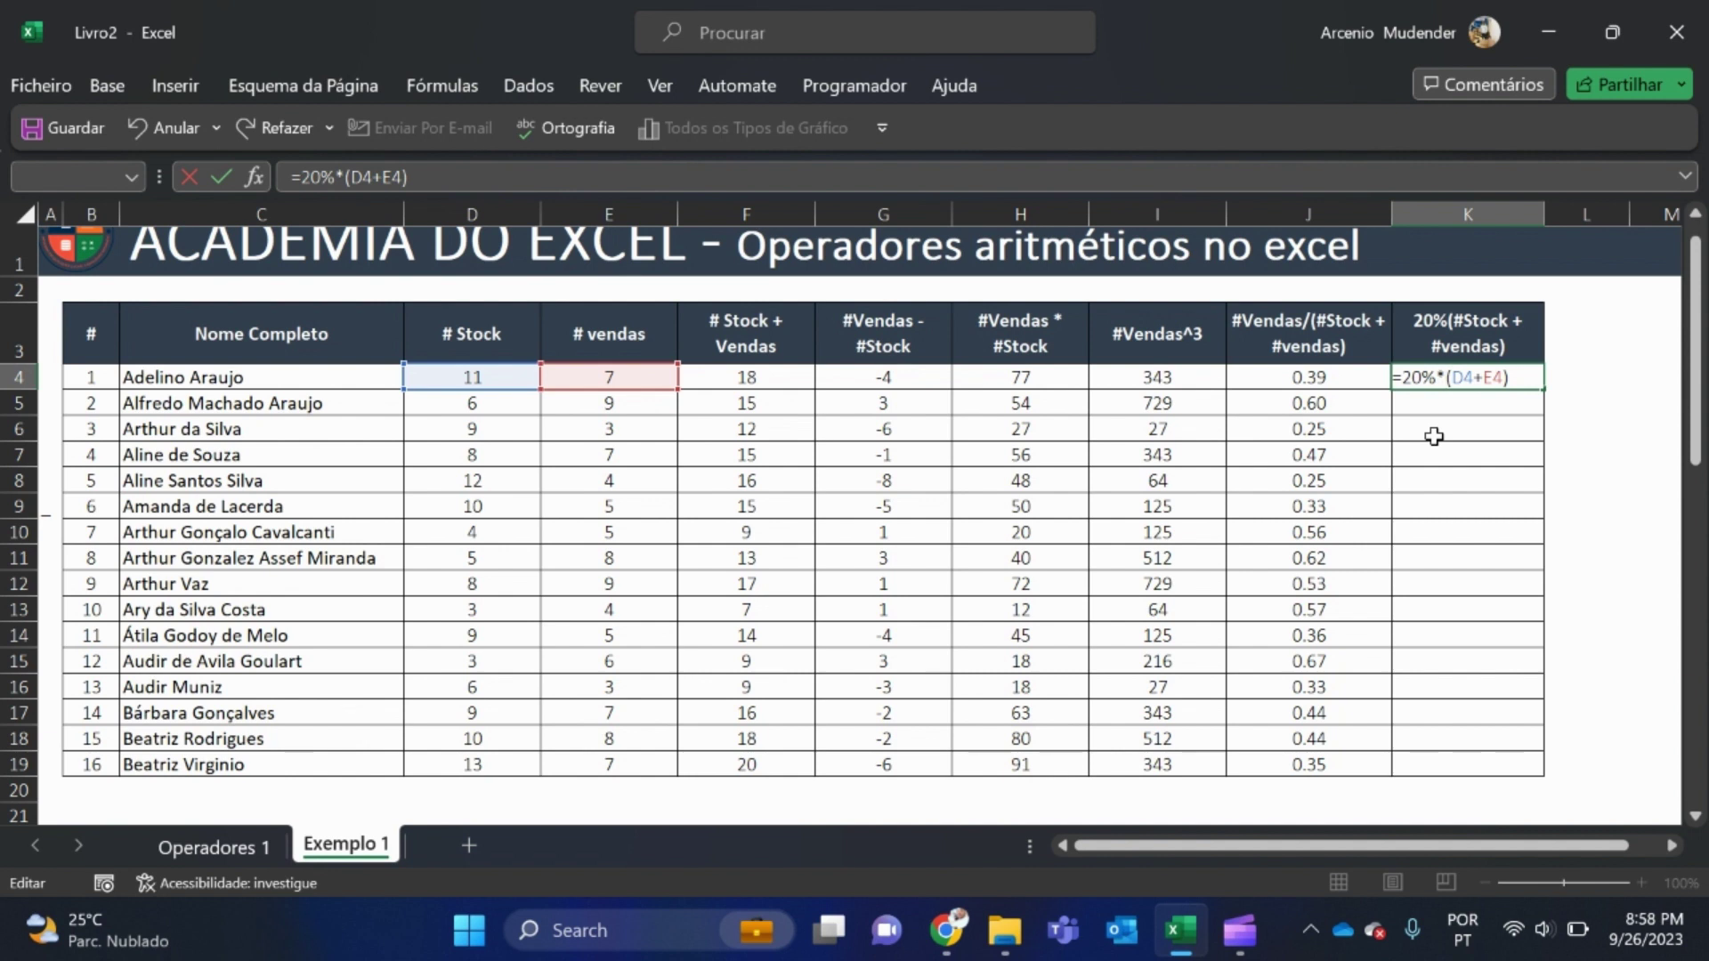
pyautogui.press('Return')
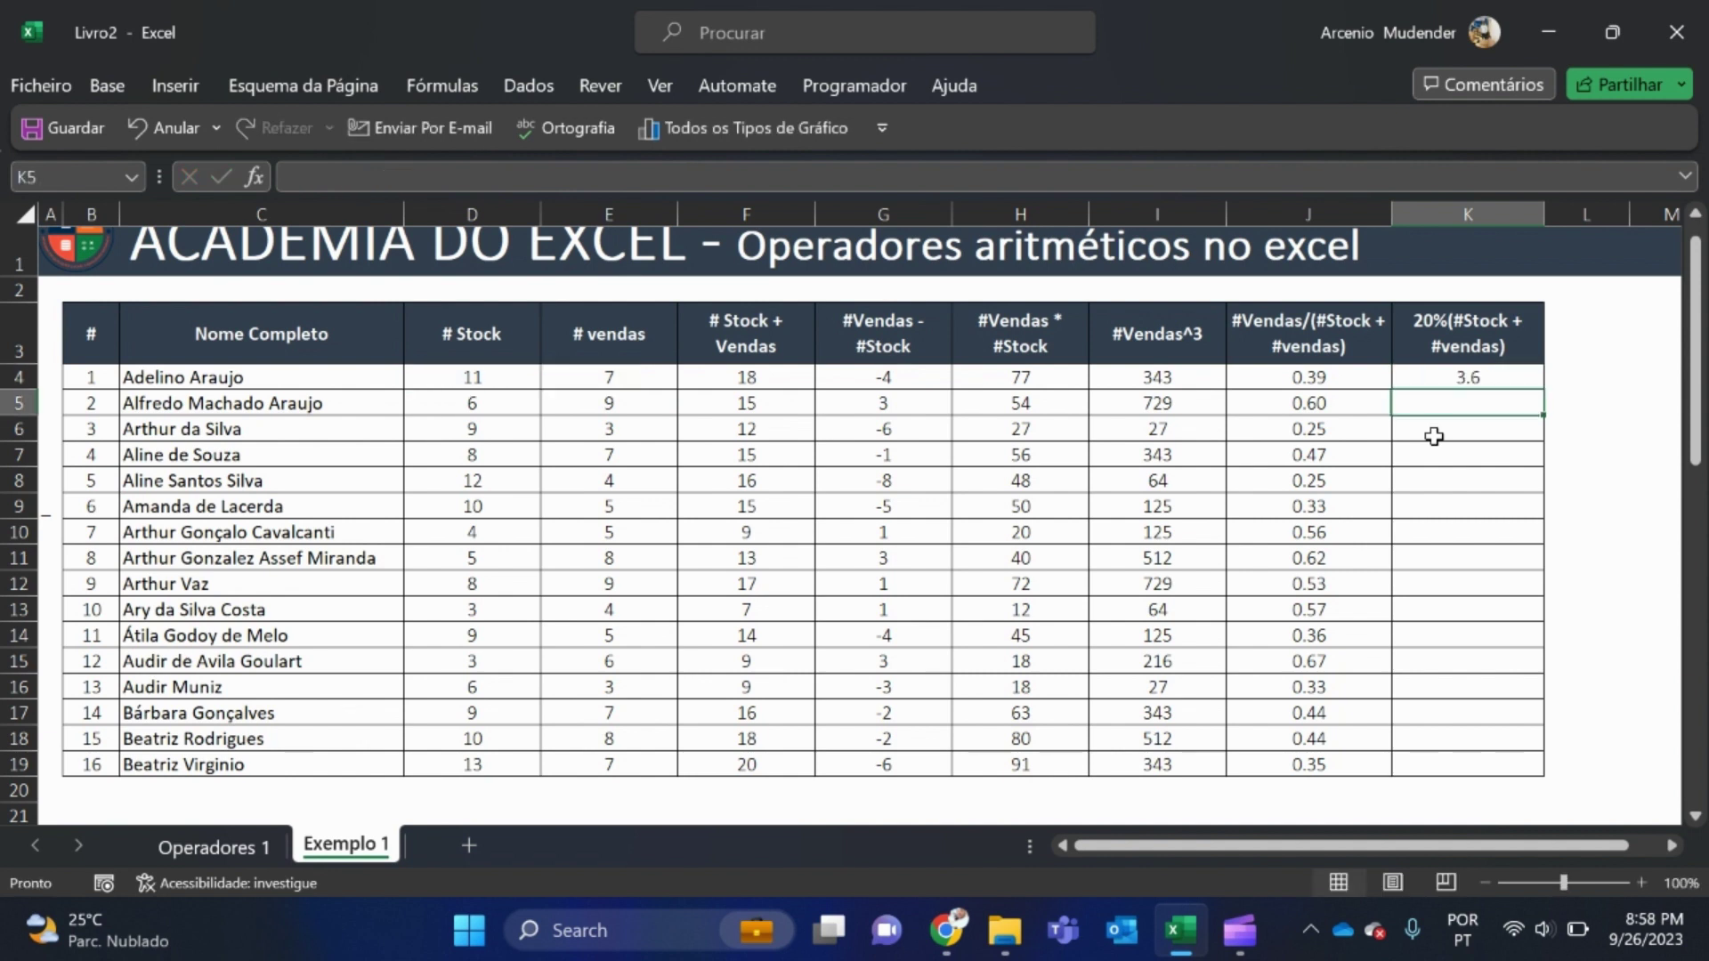
# - Fill the percentage formula from K4 down through K19 in the 20%(#Stock + #vendas) column
pyautogui.click(1490, 376)
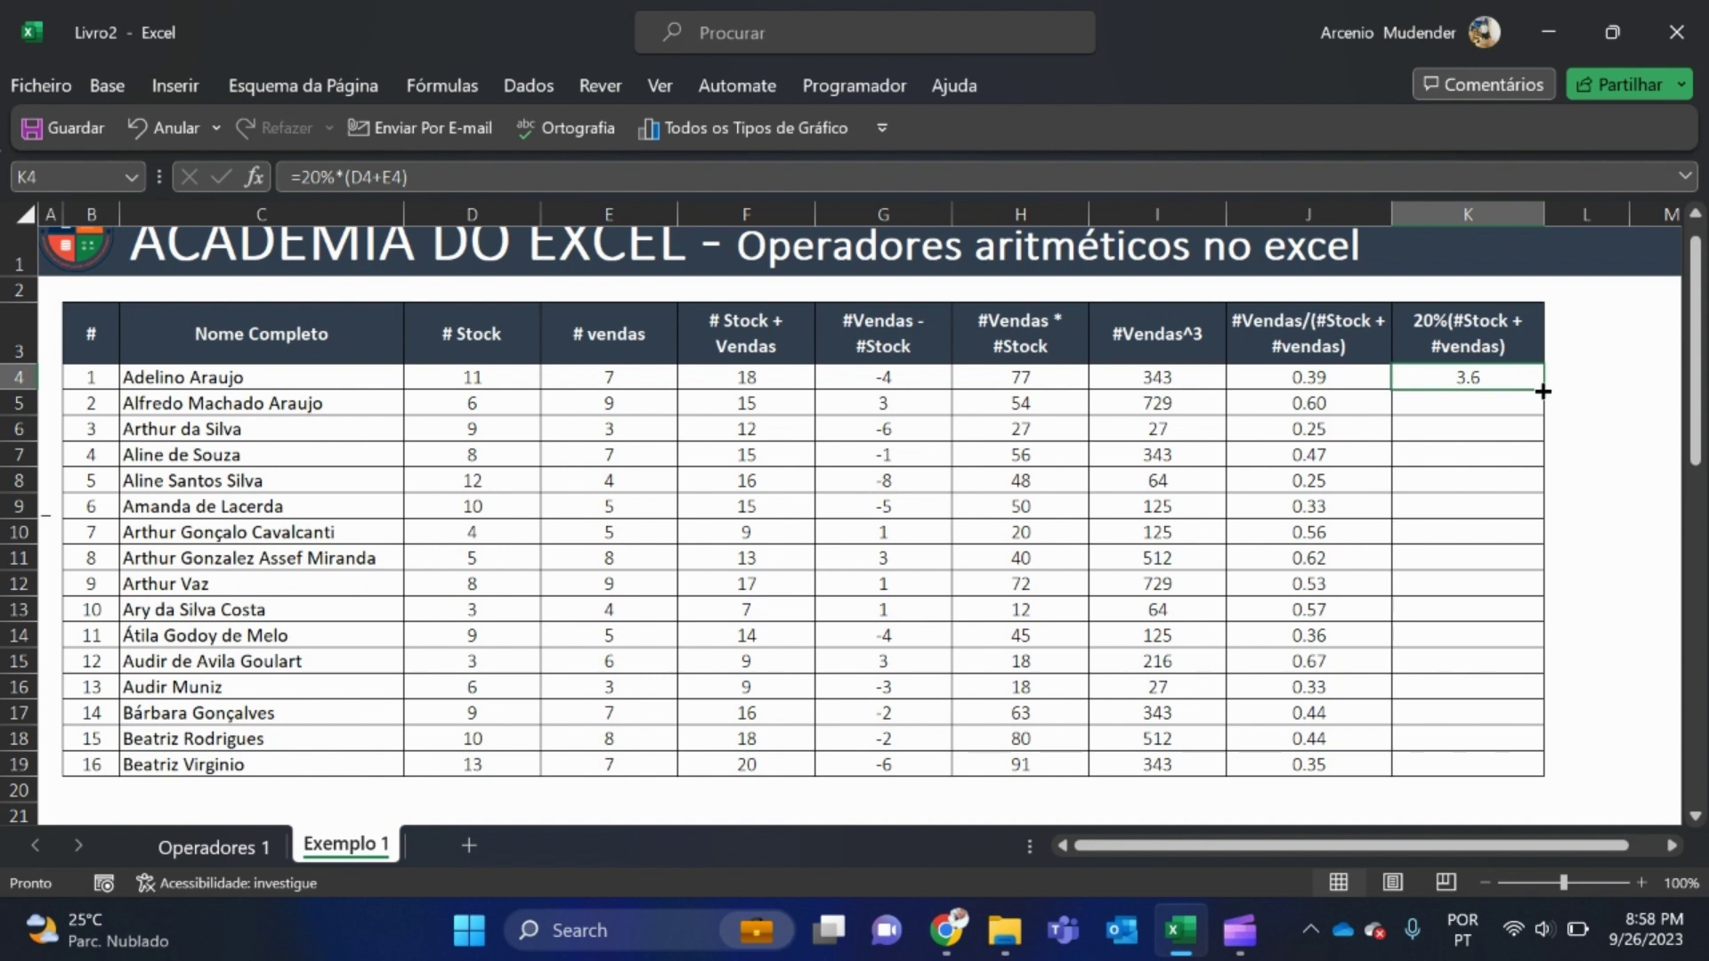
pyautogui.moveTo(1543, 391); pyautogui.dragTo(1548, 771)
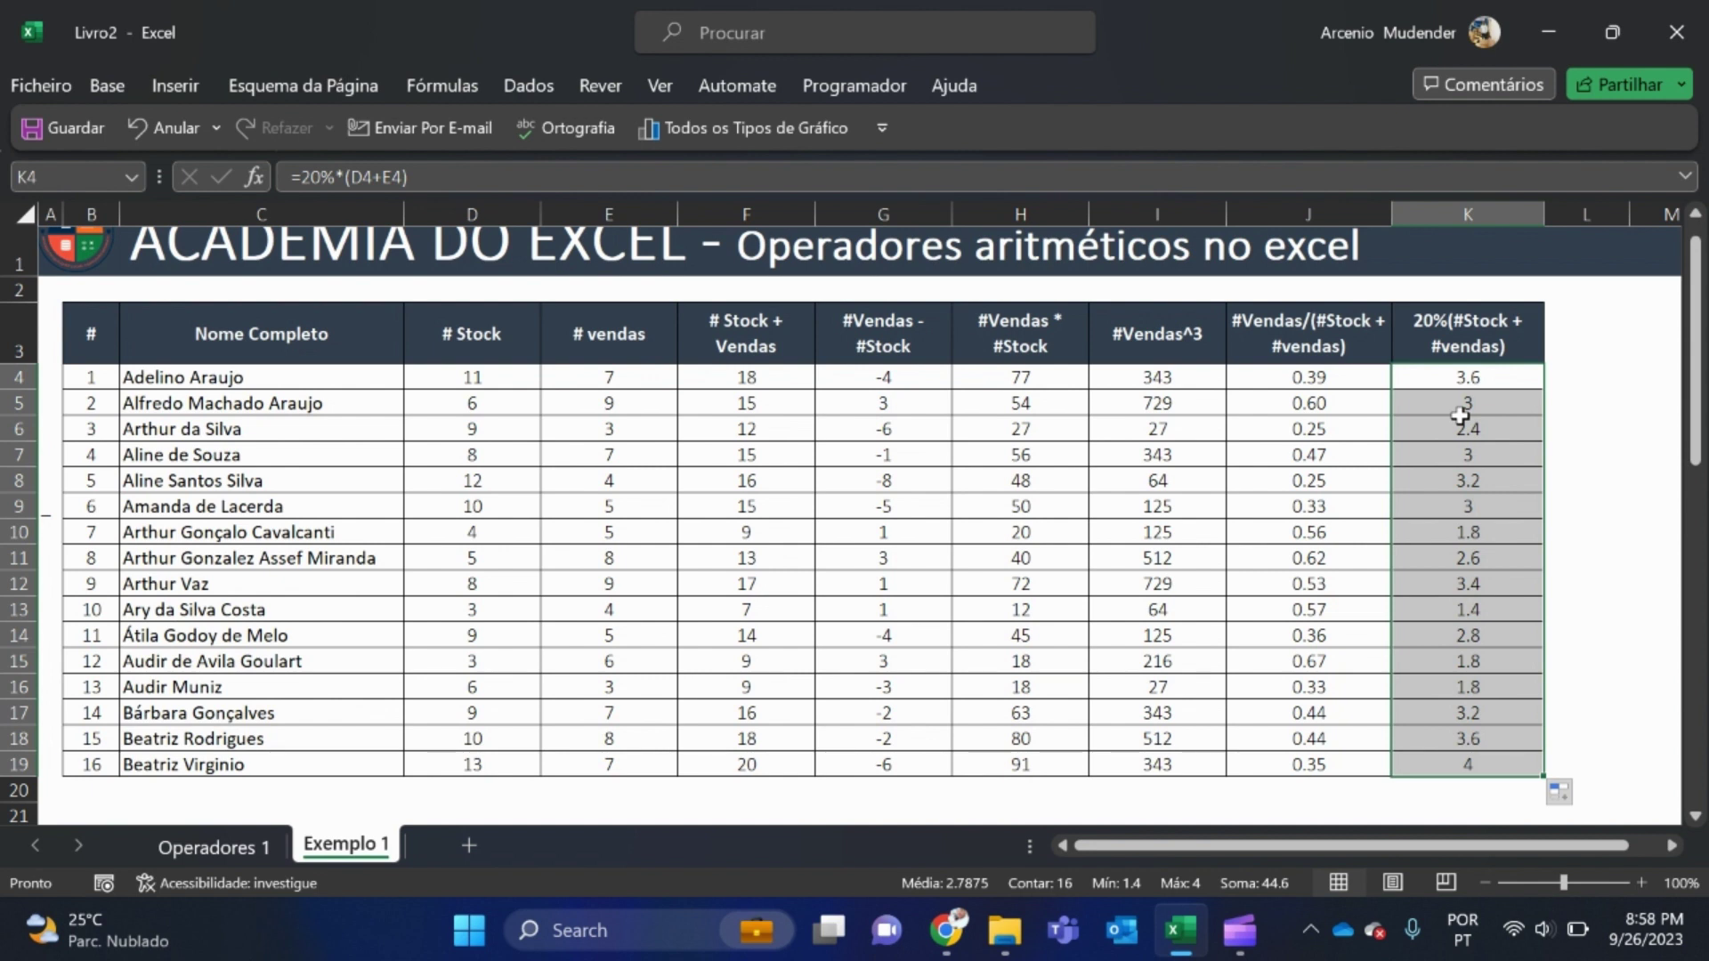
# - Clear the percentage formulas from cells K4 through K19 in the 20%(#Stock + #vendas) column
pyautogui.click(1474, 375)
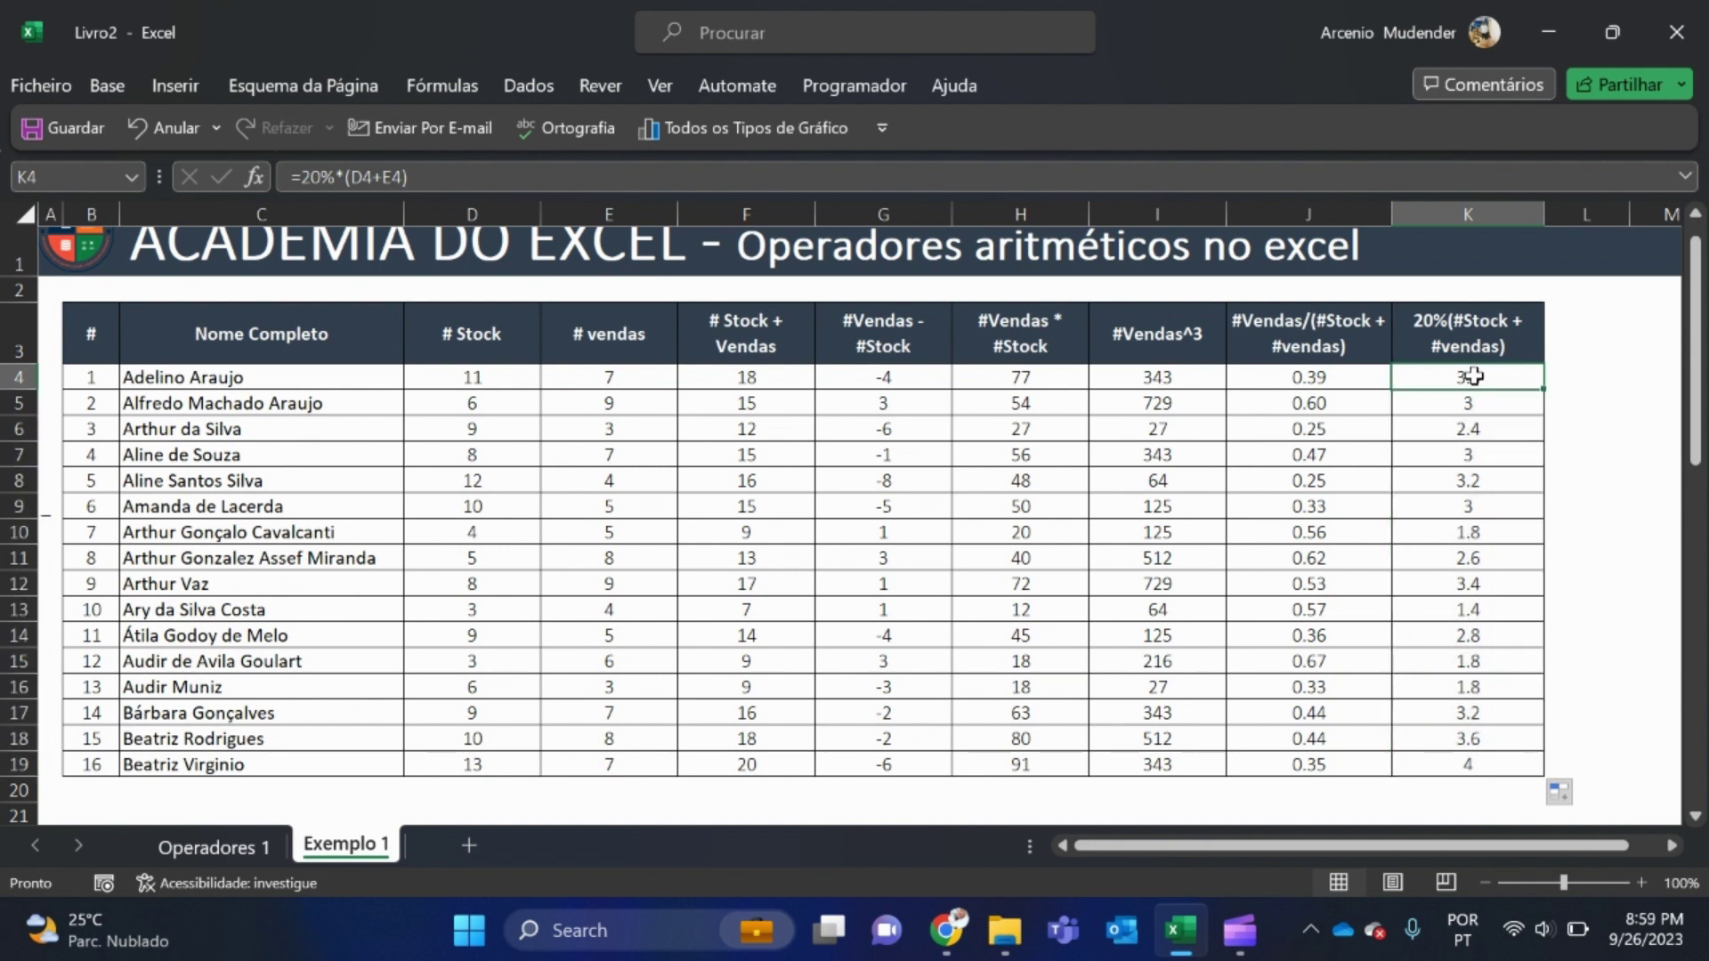
pyautogui.moveTo(1474, 376); pyautogui.dragTo(1475, 770)
pyautogui.press('Delete')
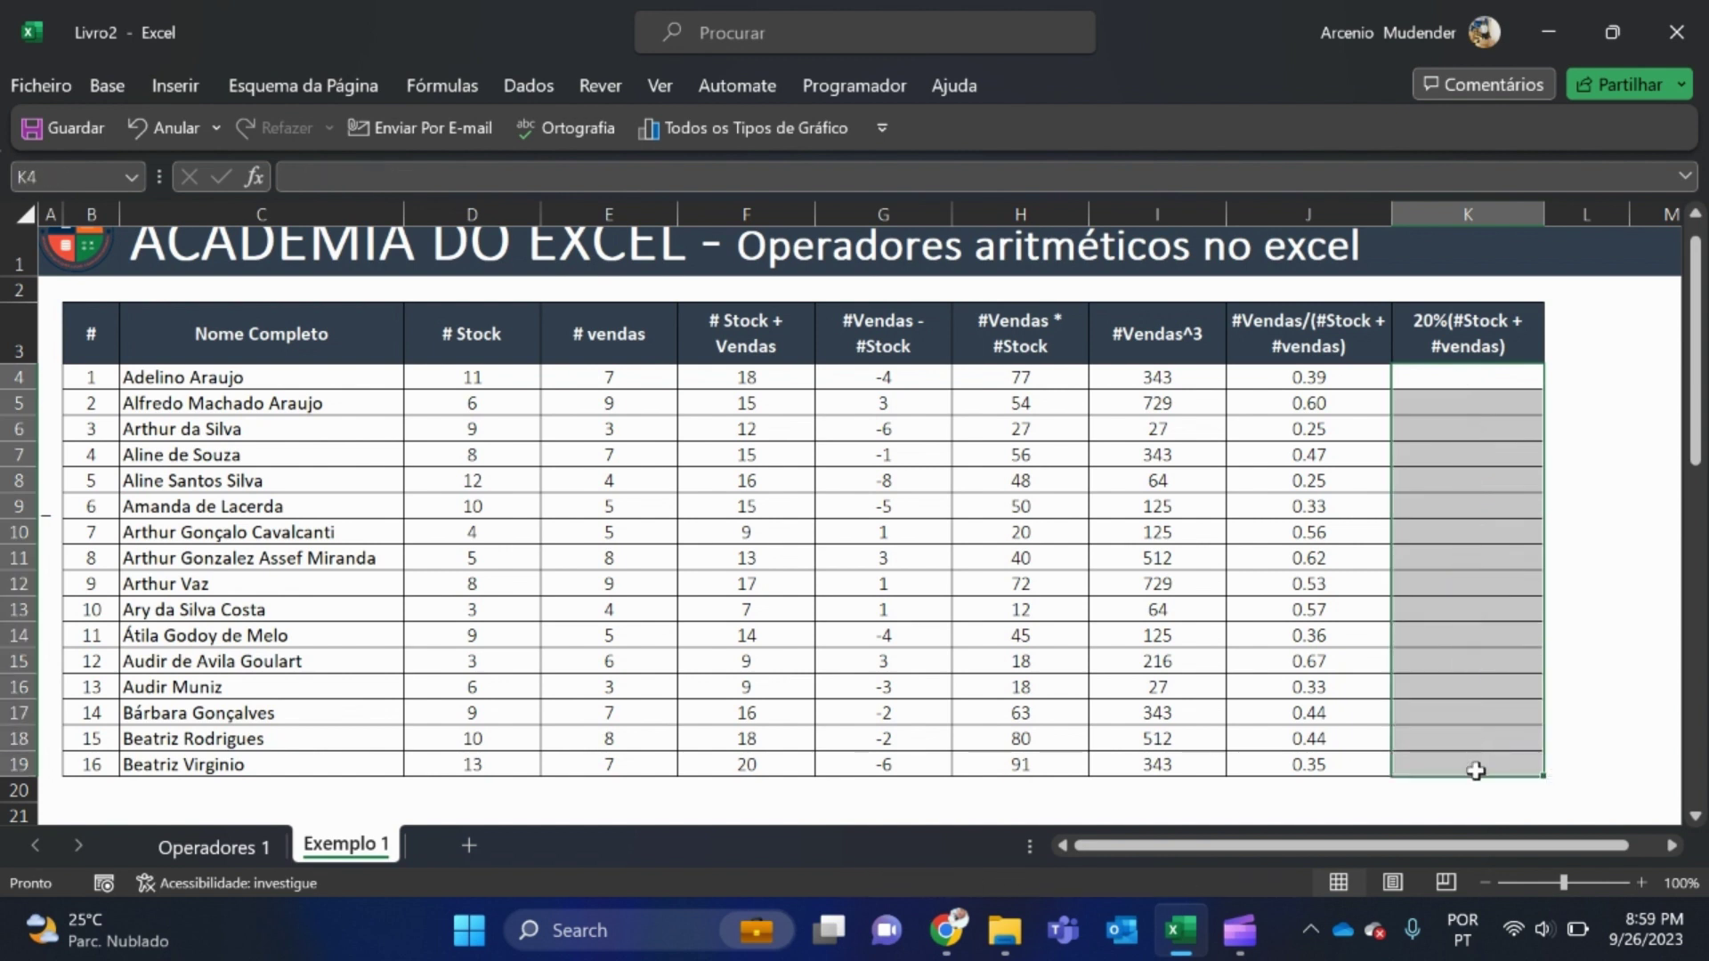
# - Enter the formula =20%*F4 in cell K4, using the existing stock plus sales sum
pyautogui.click(1486, 386)
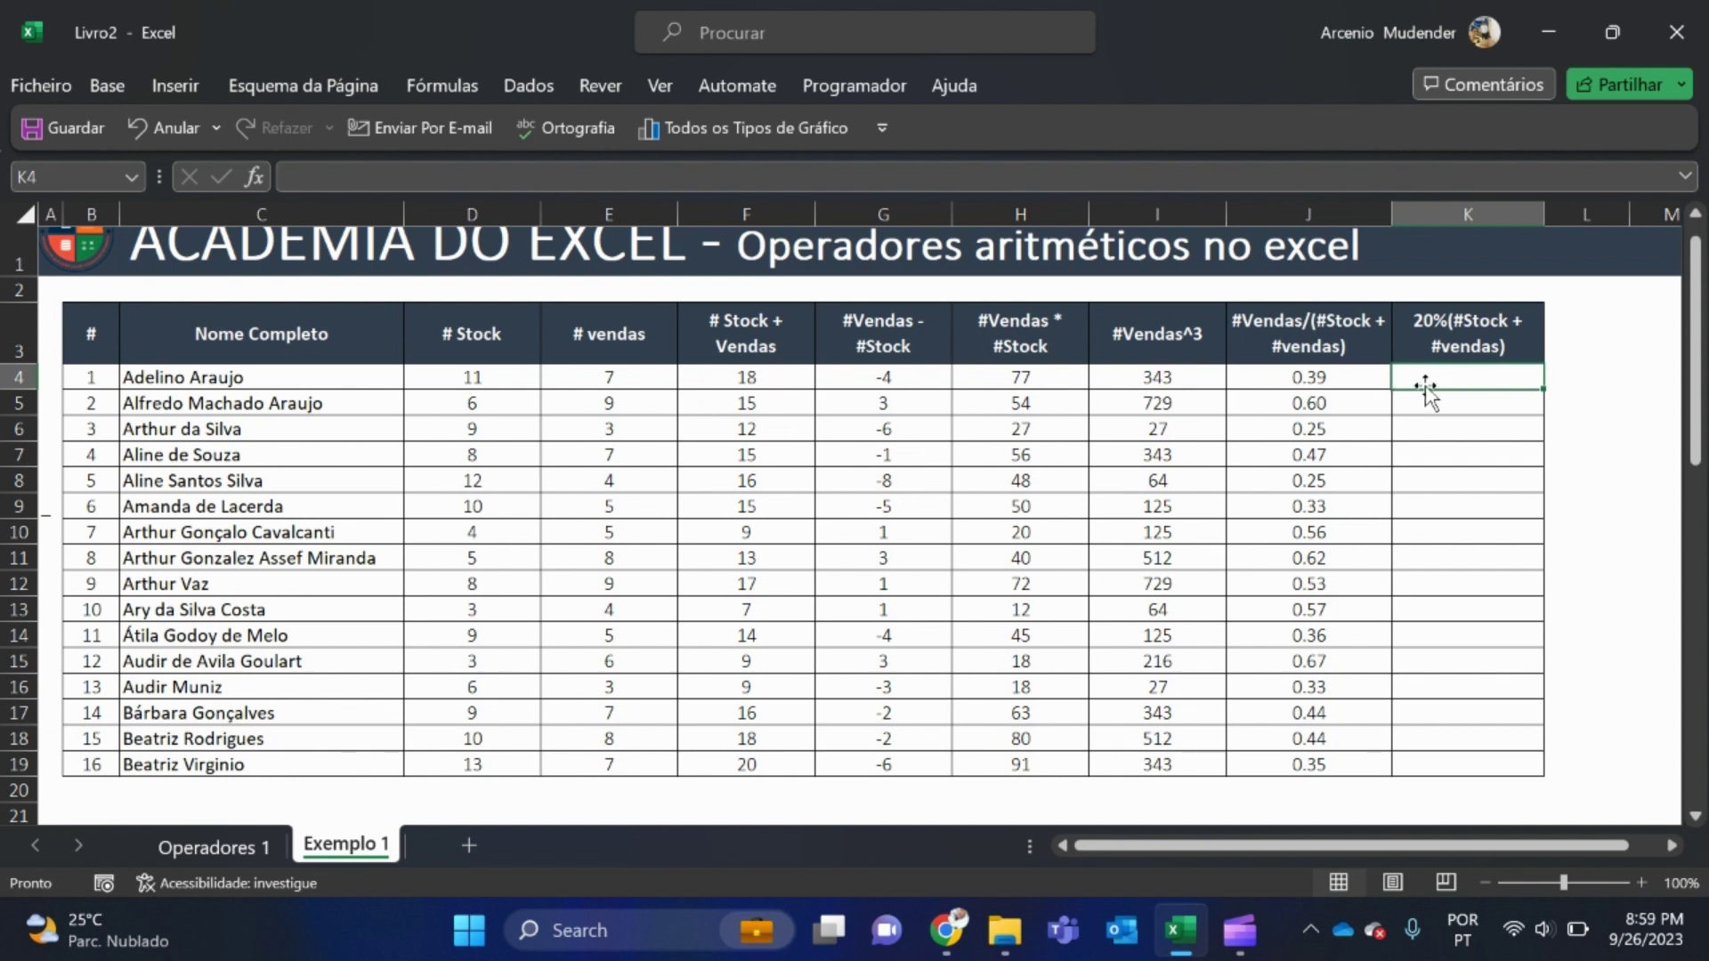
pyautogui.write('=')
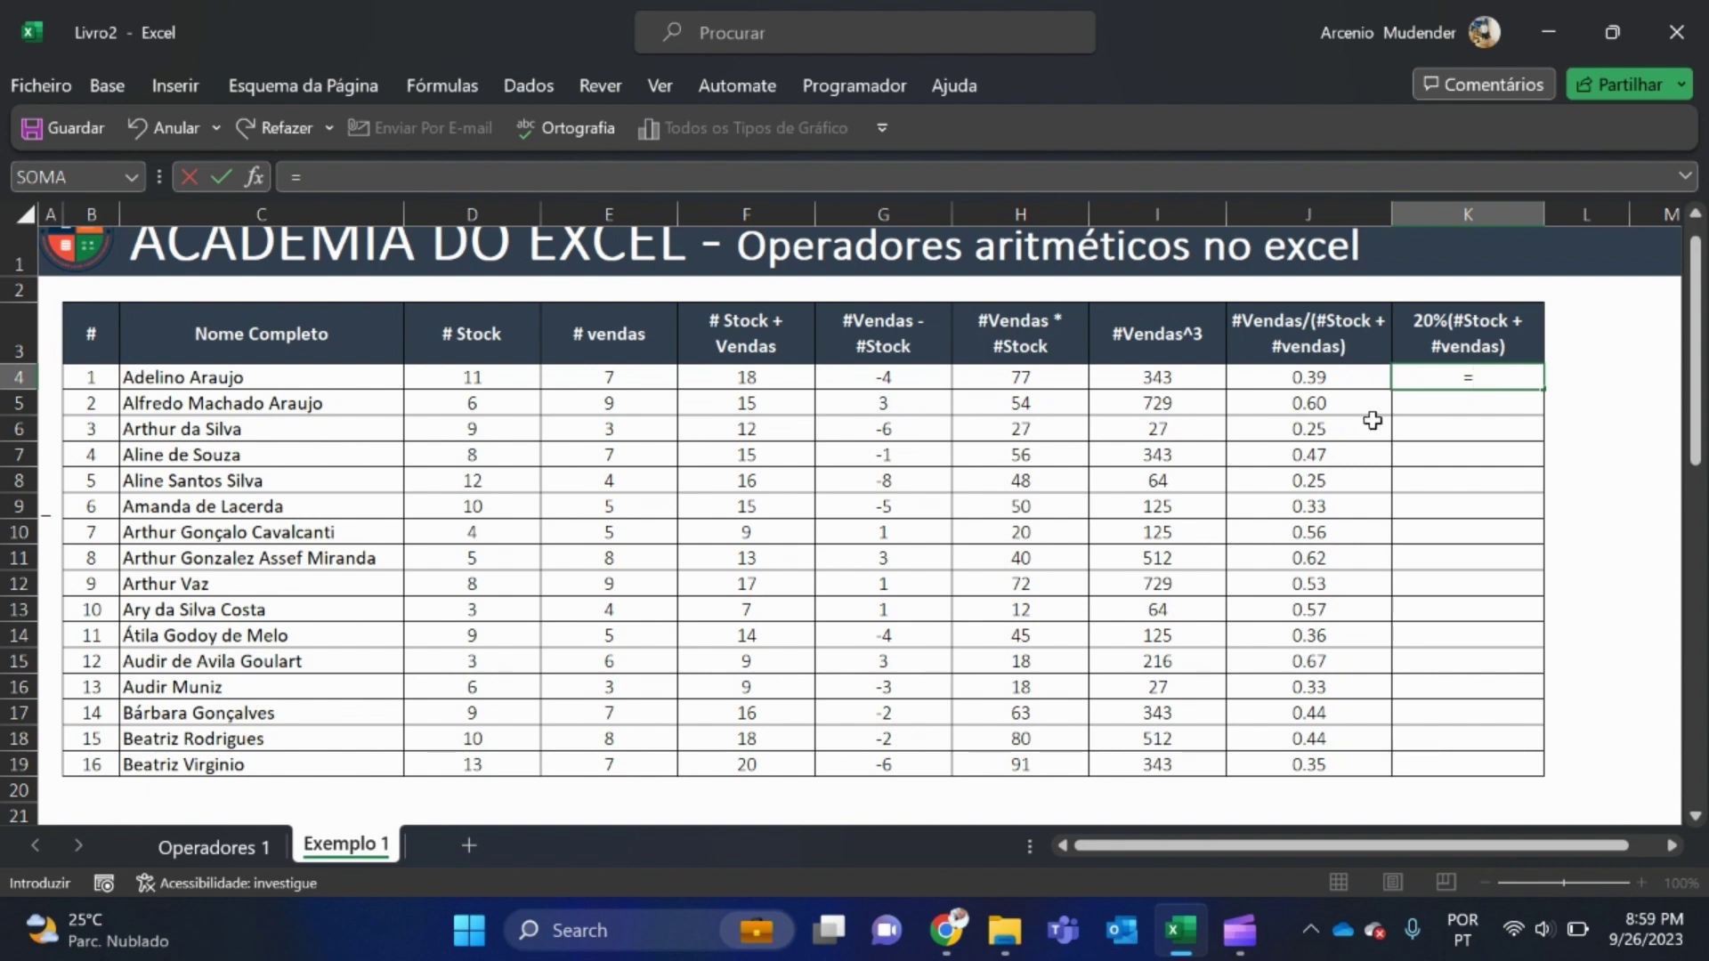
pyautogui.write('20%*')
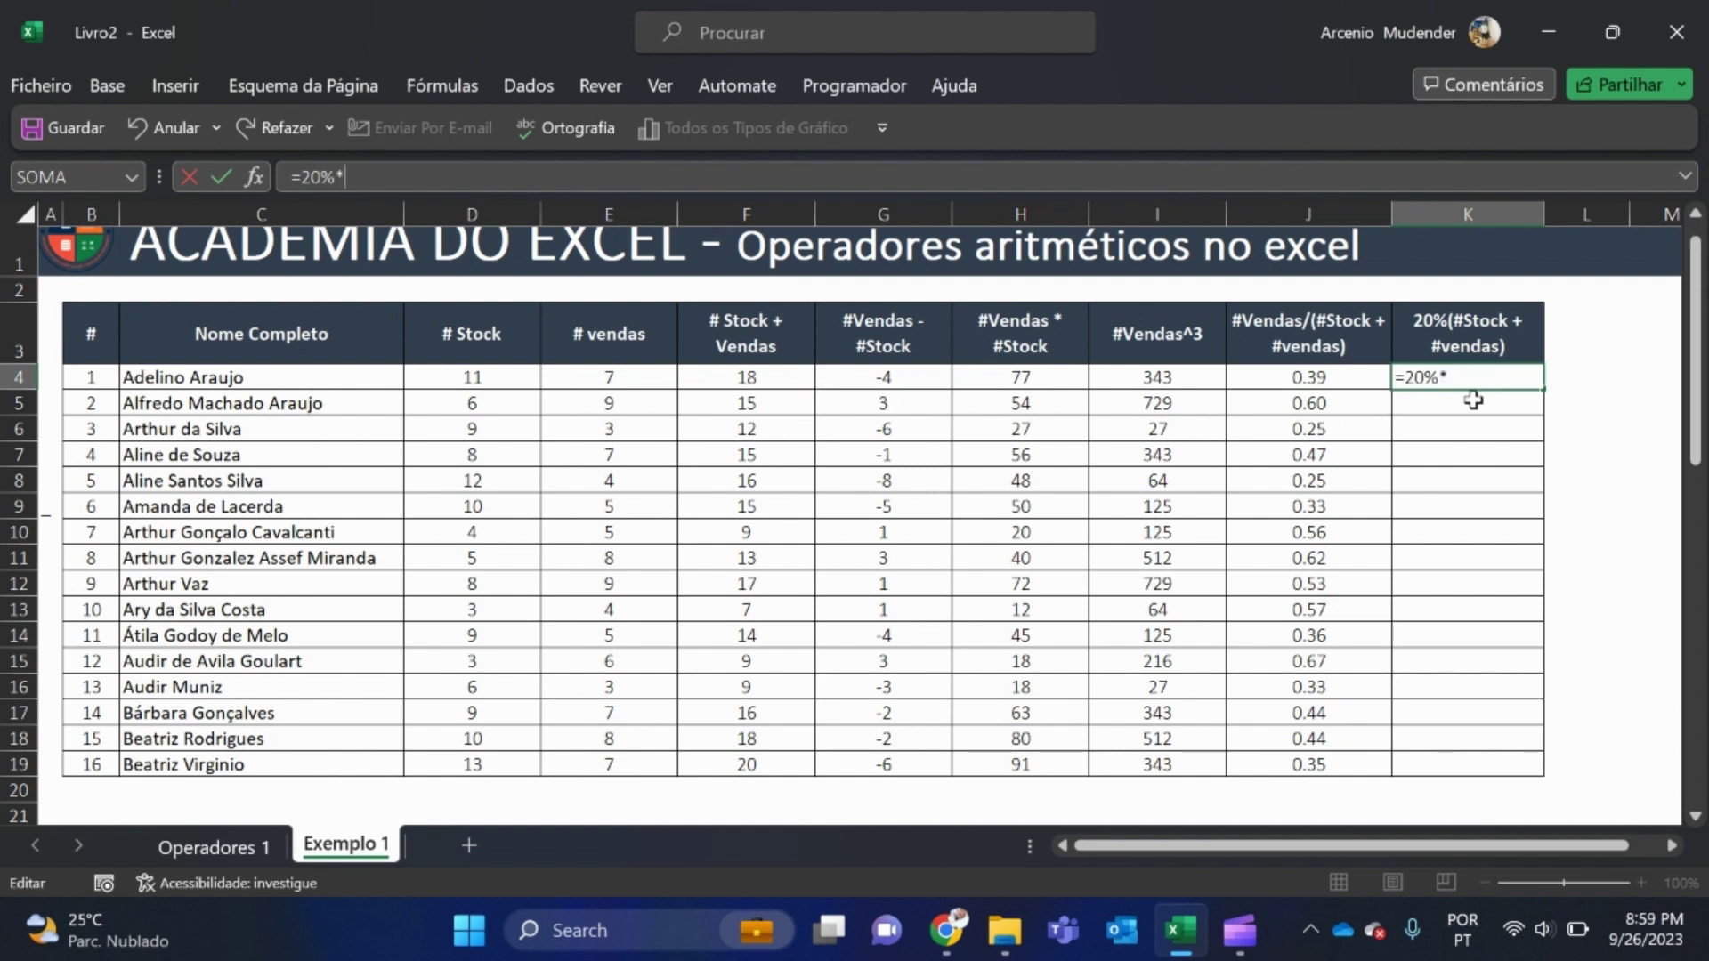
pyautogui.click(747, 376)
pyautogui.press('Return')
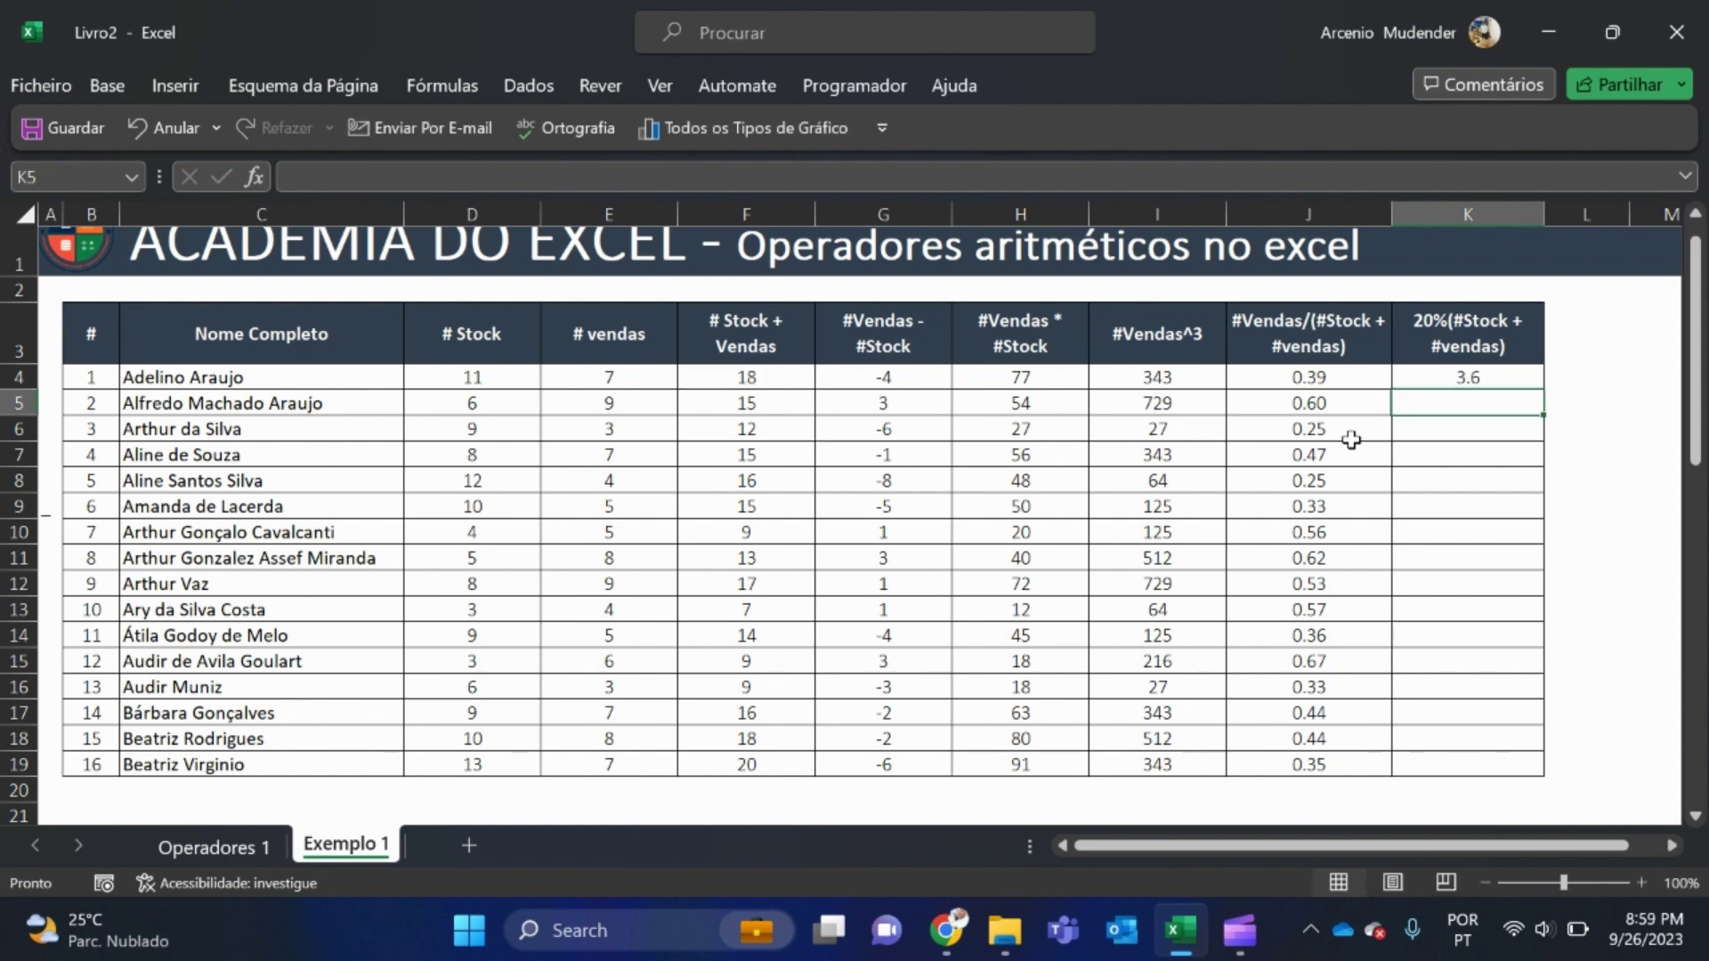
# - Fill the formula =20%*F4 from K4 down through K19
pyautogui.click(1469, 380)
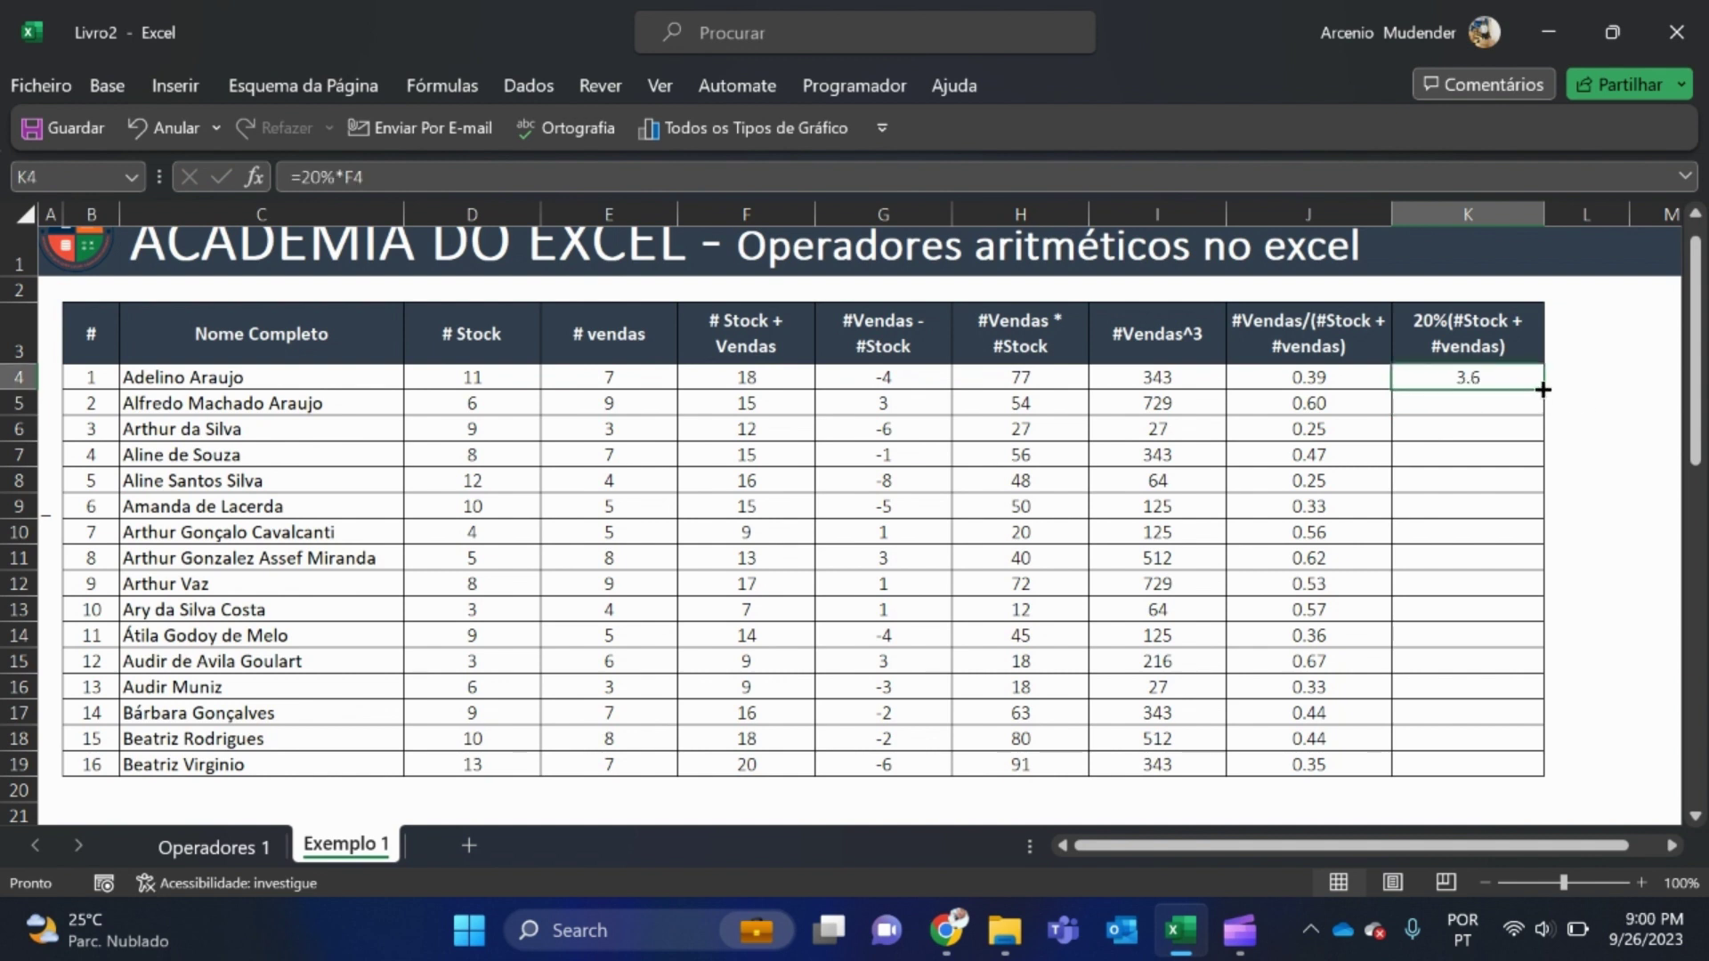
pyautogui.moveTo(1544, 389); pyautogui.dragTo(1526, 769)
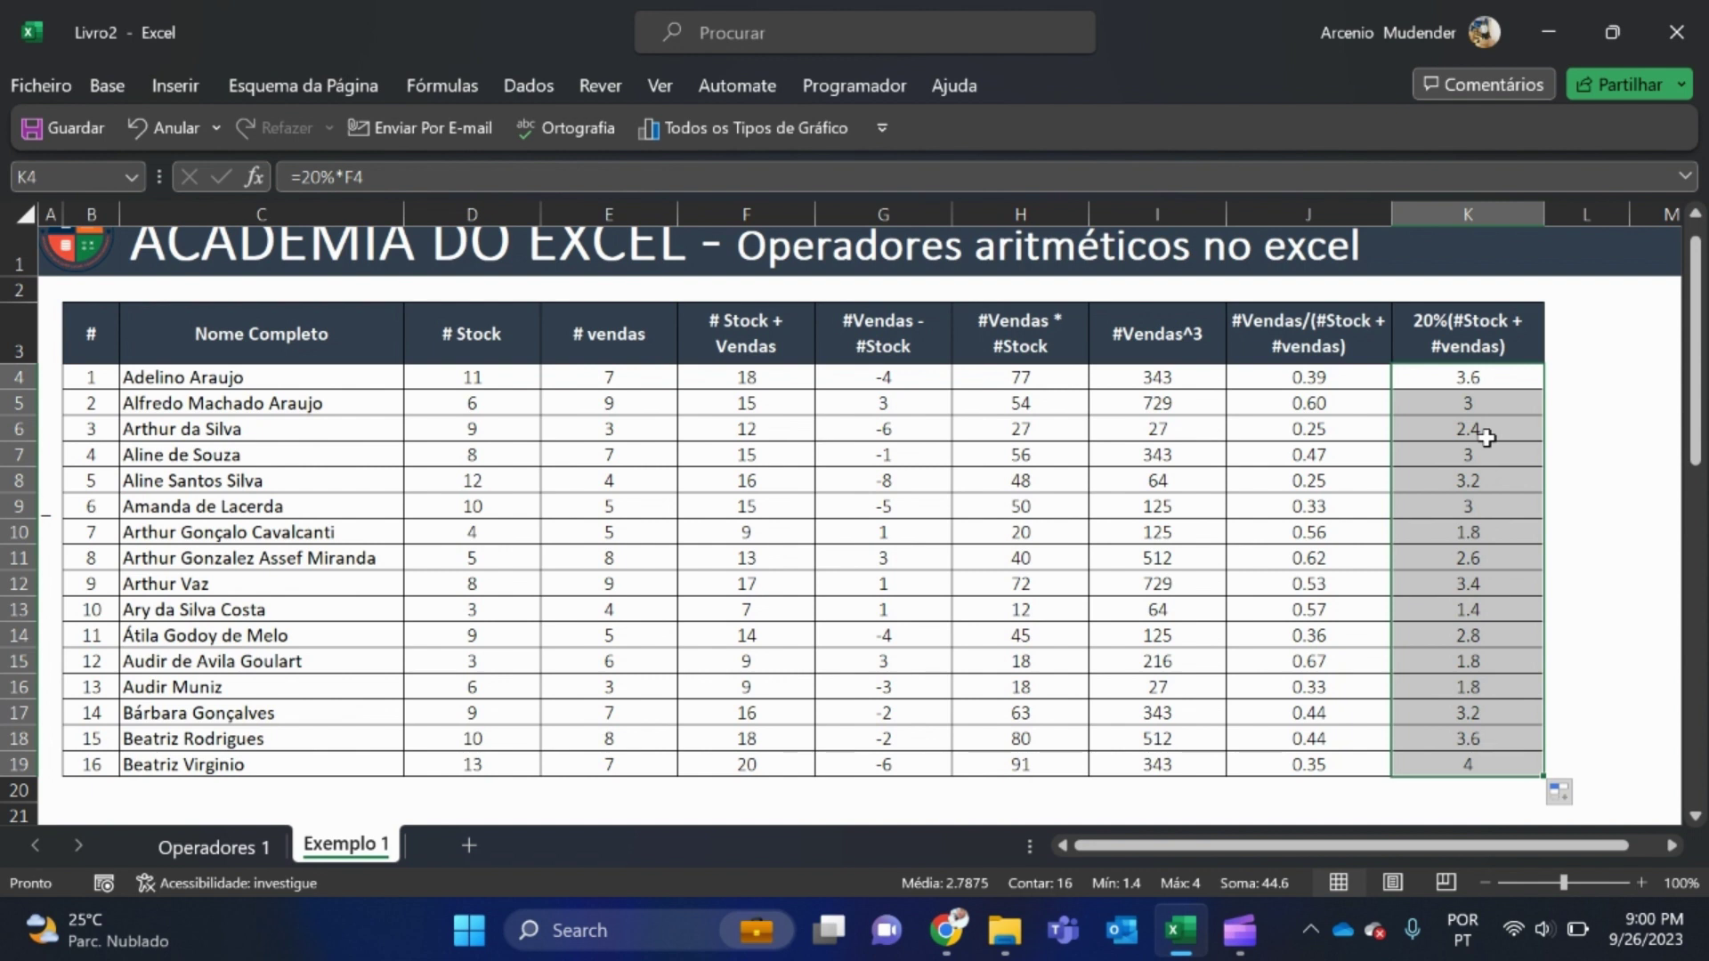
pyautogui.scroll(1, 1487, 437)
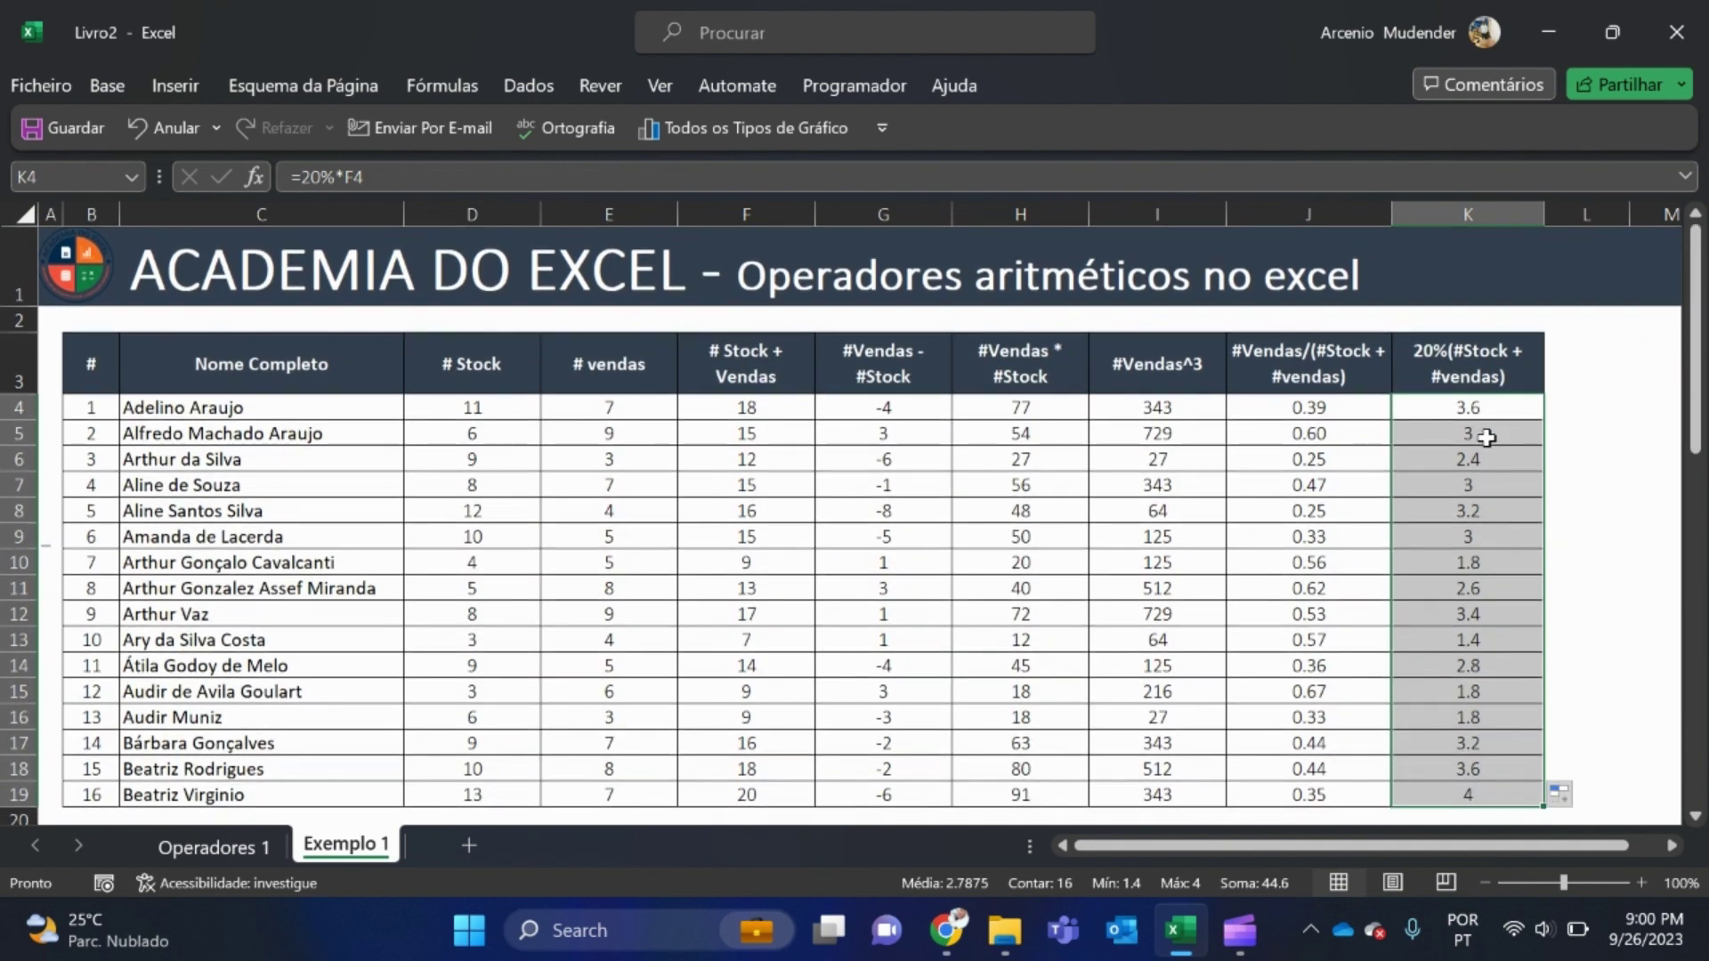